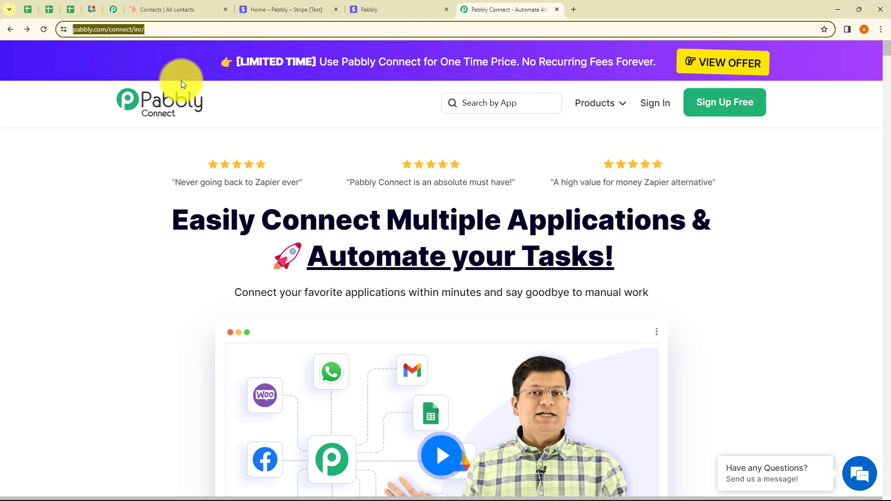
Step: Sign in to the Pabbly account and open Pabbly Connect from the list of all apps
click(266, 112)
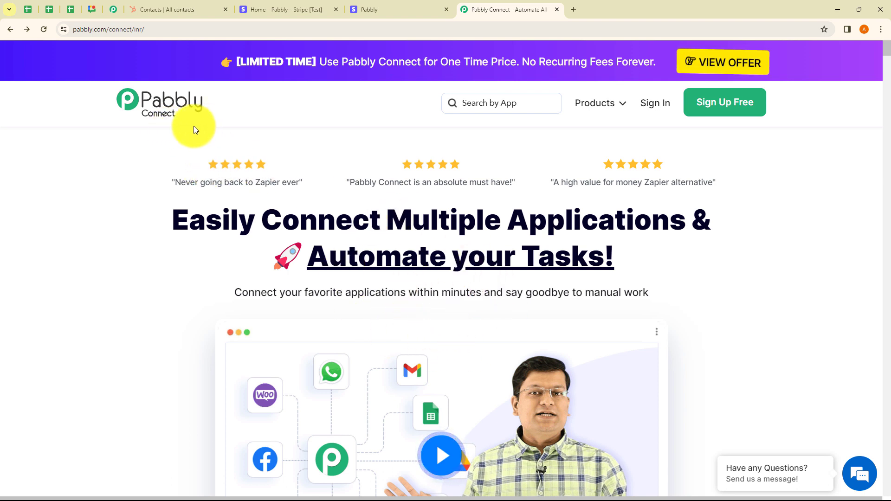
click(660, 110)
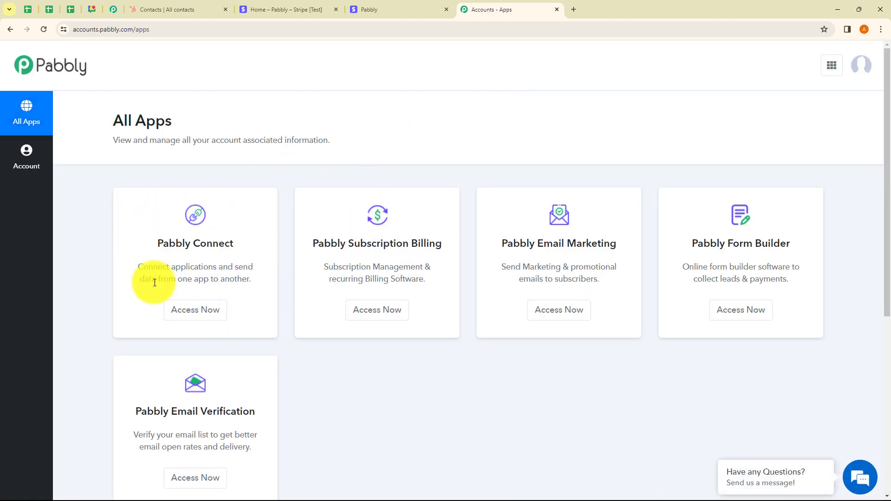
click(209, 309)
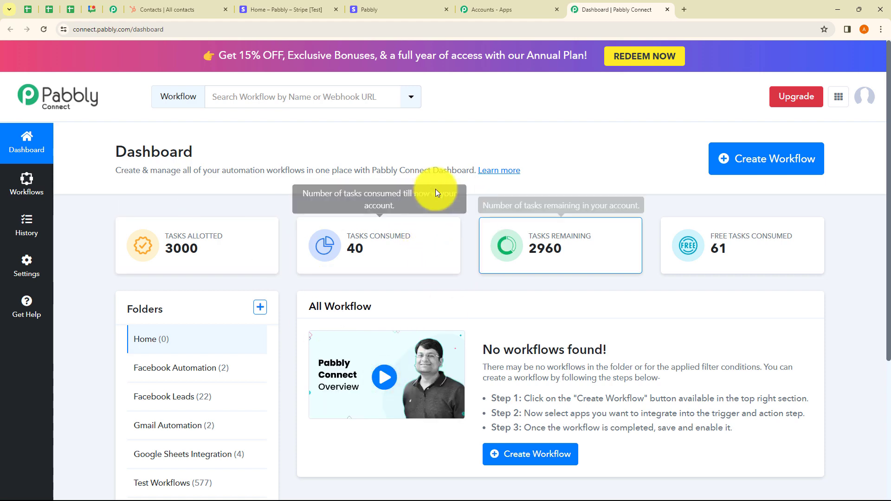
click(763, 158)
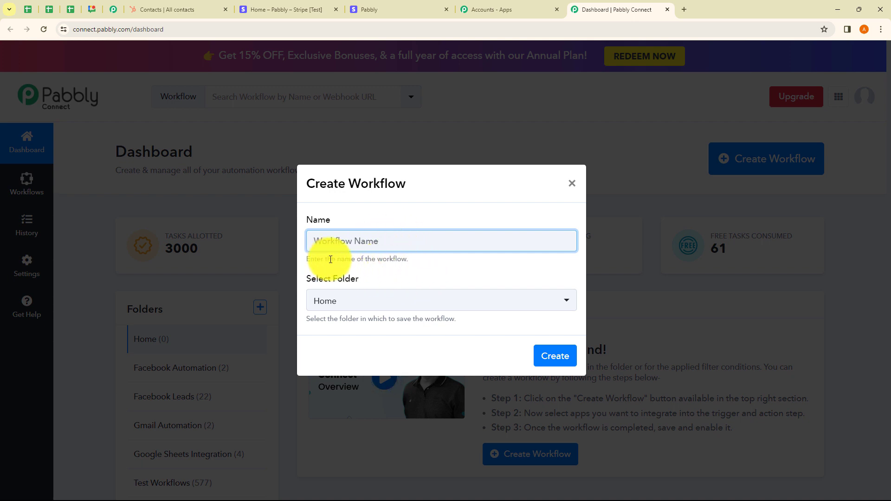
drag(326, 258, 427, 262)
click(435, 264)
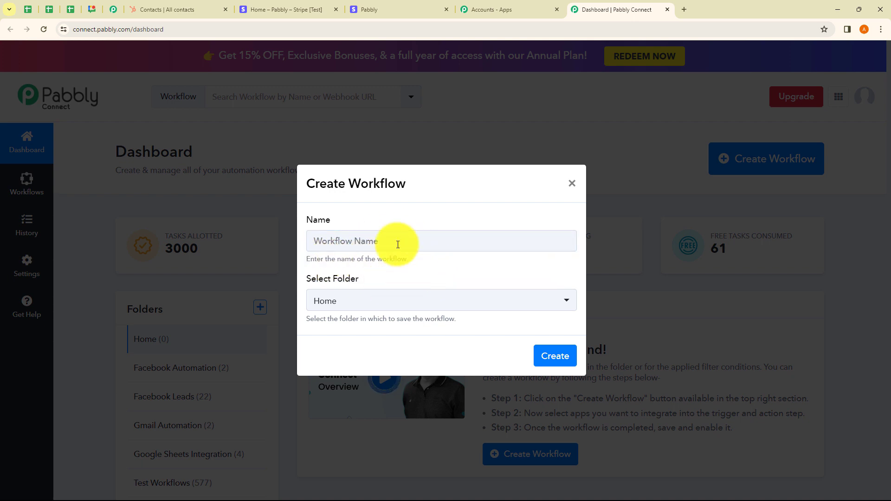
click(354, 243)
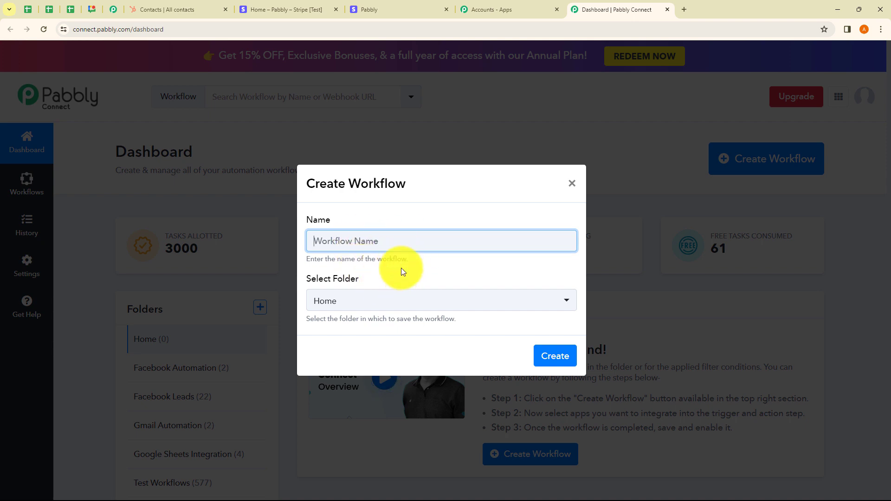
click(344, 301)
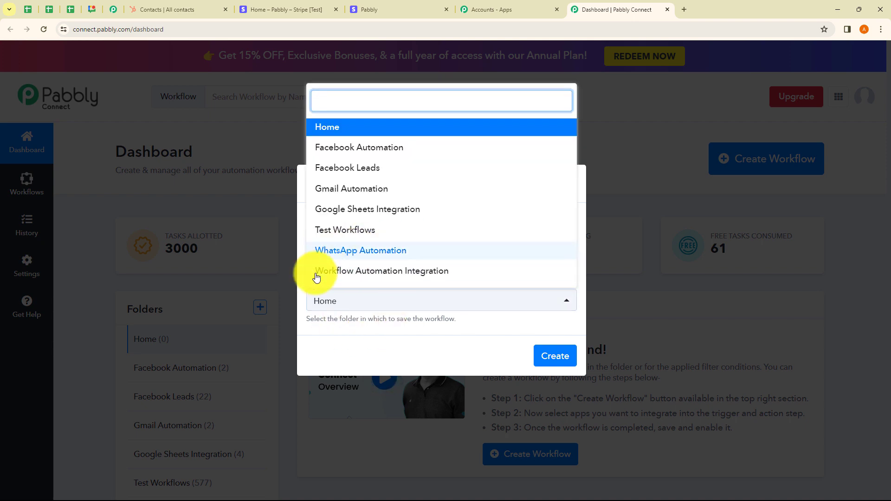
click(372, 341)
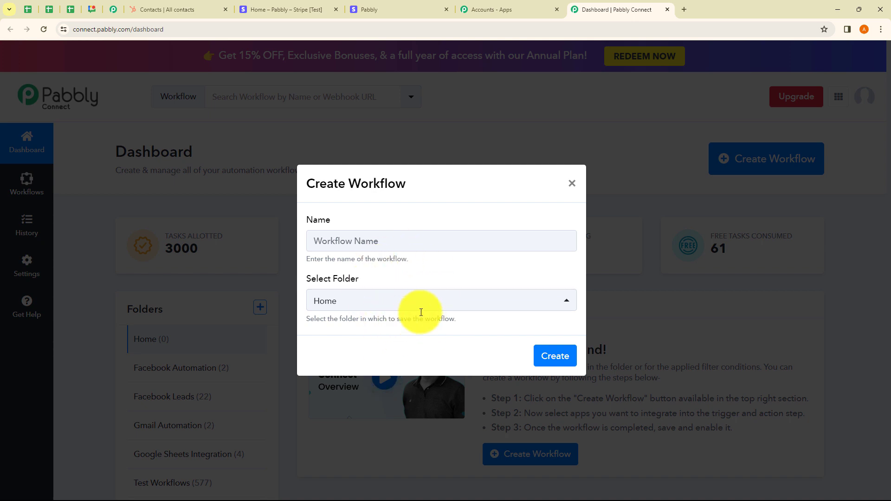
click(355, 241)
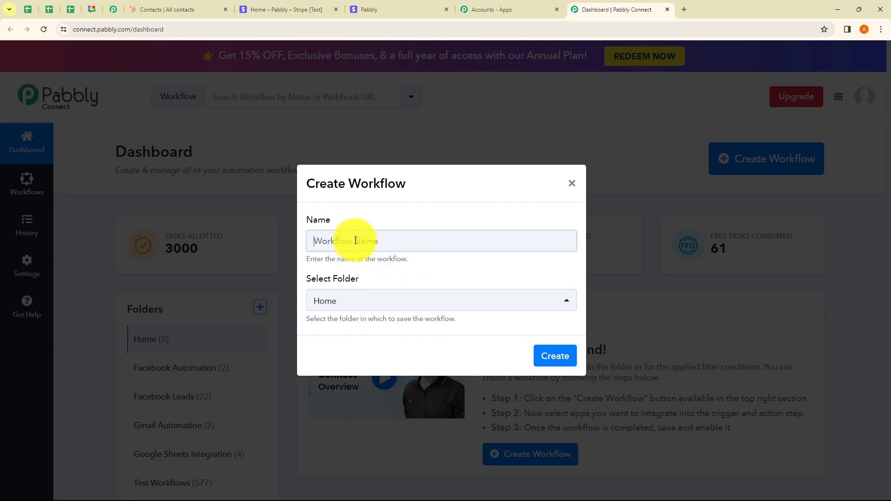
click(572, 184)
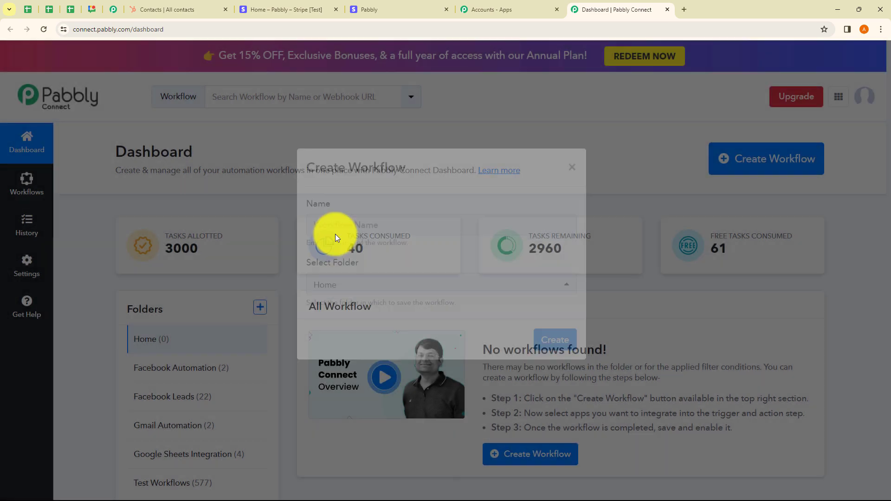
click(260, 307)
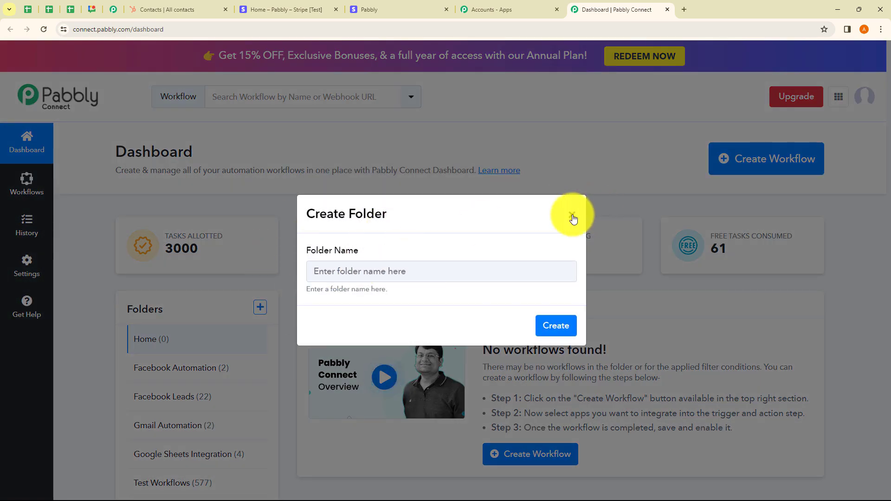
click(572, 207)
Step: Create a workflow named "Update Payment Status of HubSpot Contact on Stripe Payment" in the Workflow Automation Integration folder
click(724, 159)
click(362, 240)
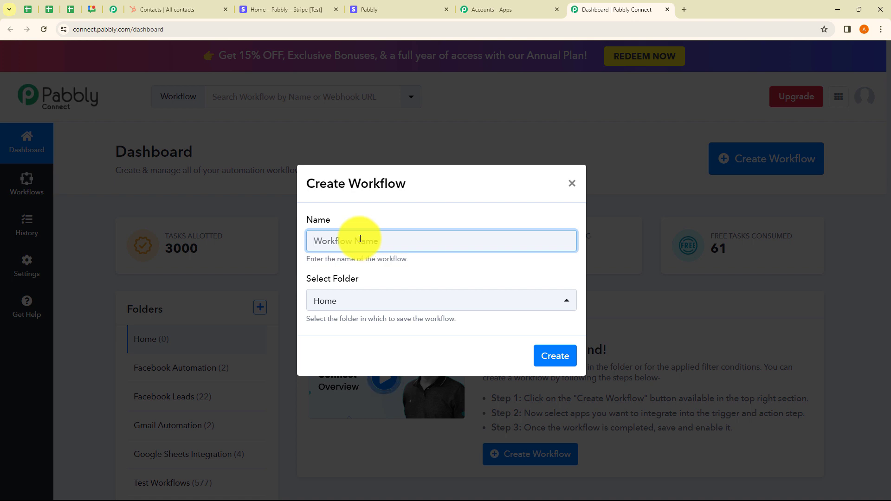
text(Update Payment Status of HubSpot Contact on Stripe Payment)
drag(333, 241, 513, 273)
click(392, 259)
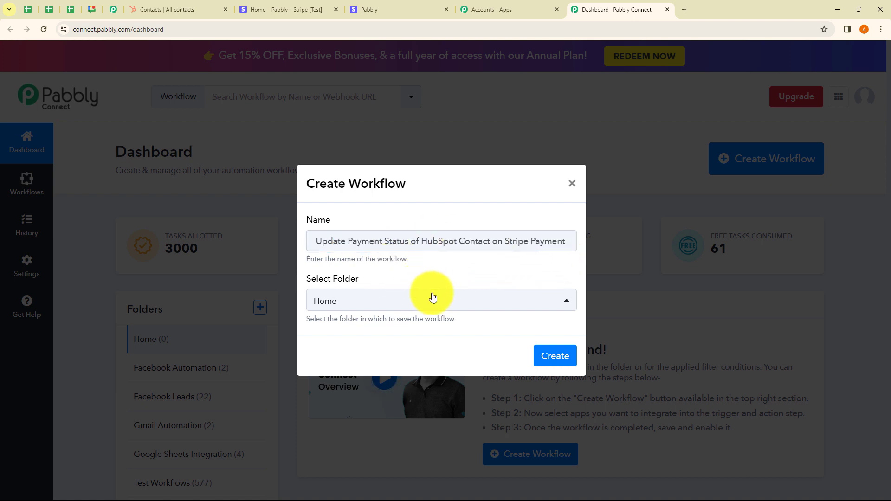
click(376, 302)
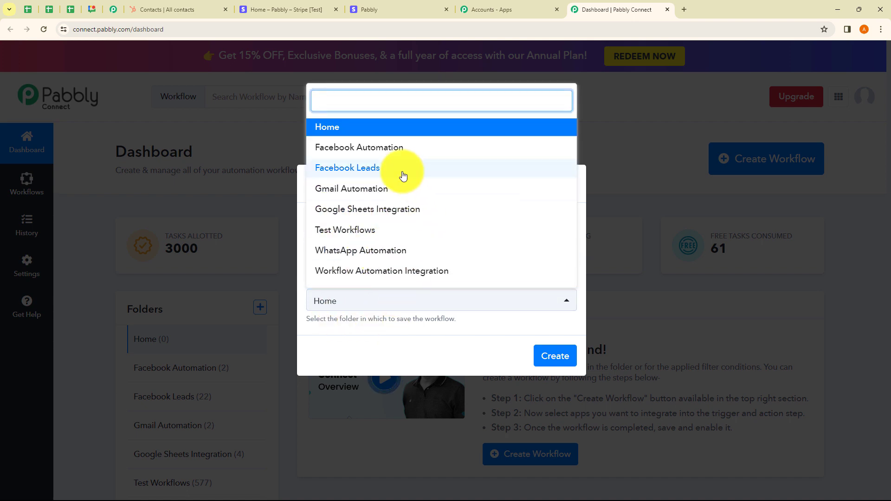
click(402, 272)
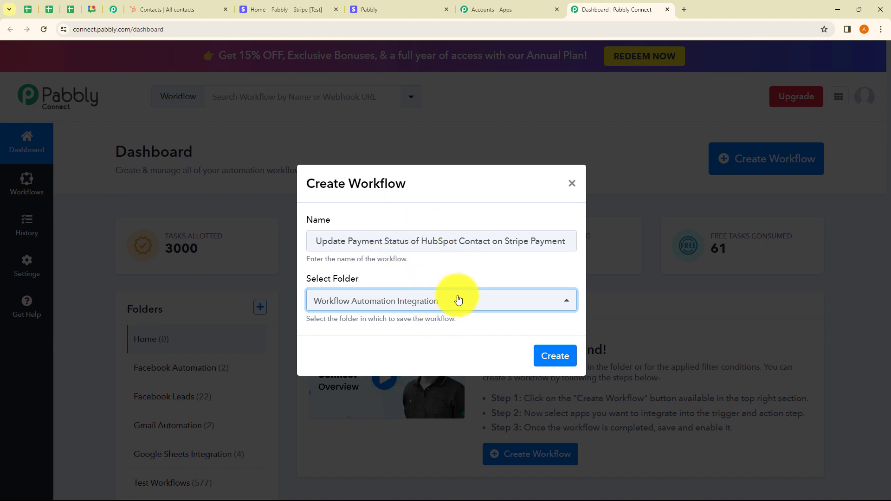
click(555, 357)
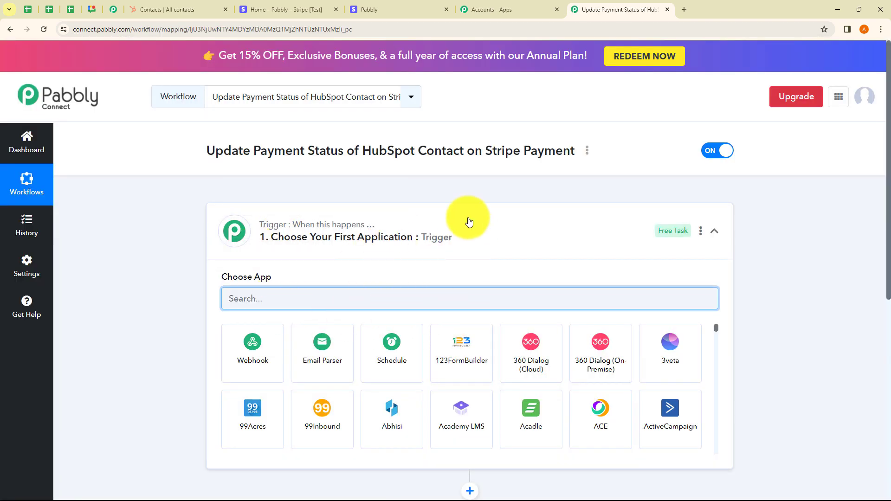
click(478, 233)
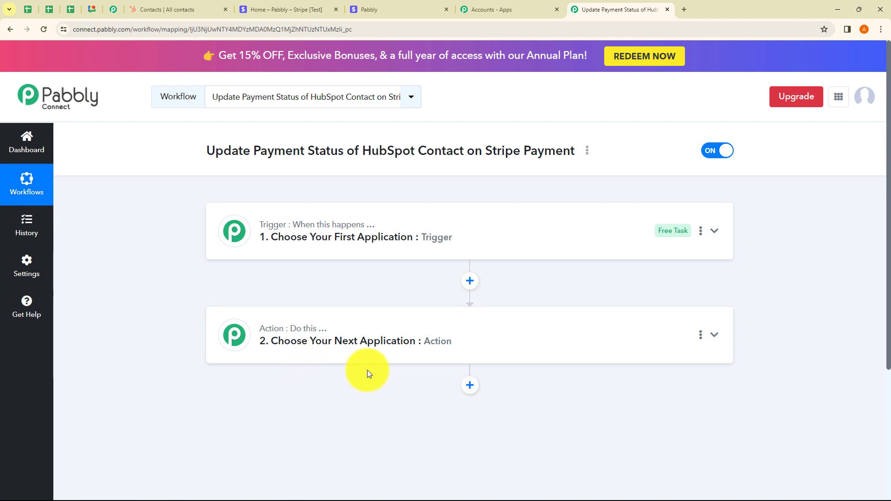
click(337, 252)
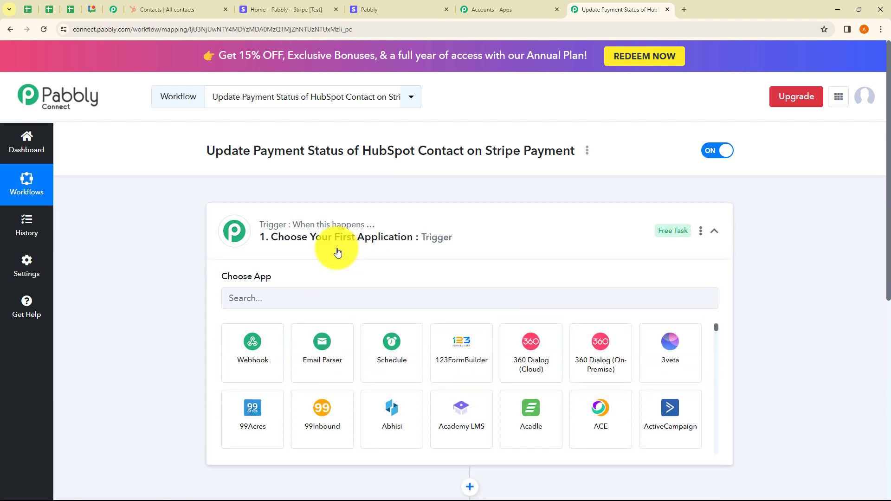
click(318, 246)
click(307, 365)
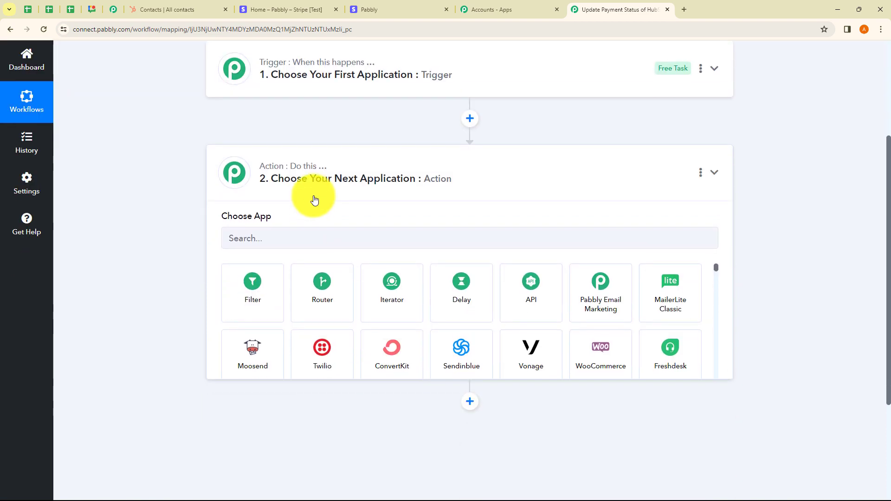
click(314, 199)
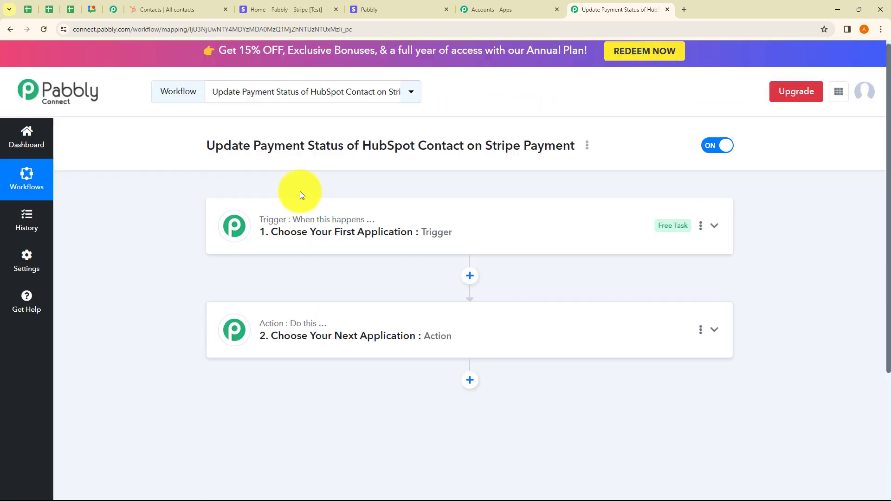
Step: Set the workflow's trigger application to Stripe with Checkout Completed as the trigger event
click(308, 255)
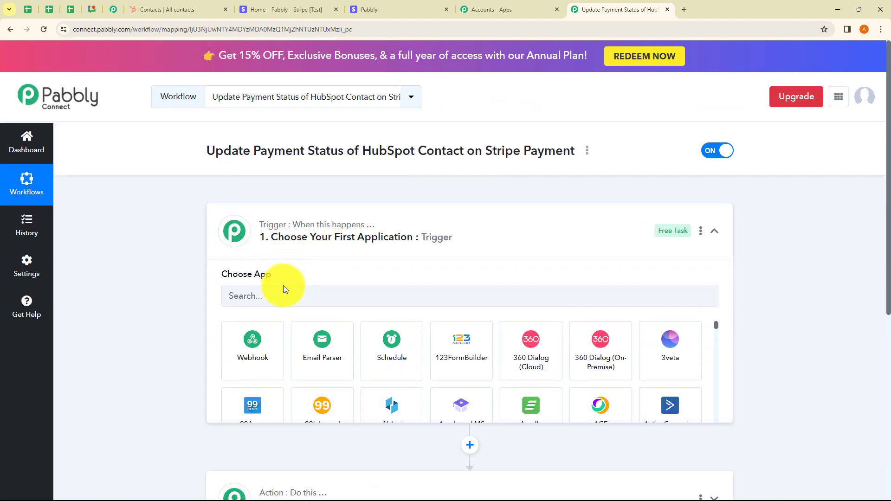
click(281, 299)
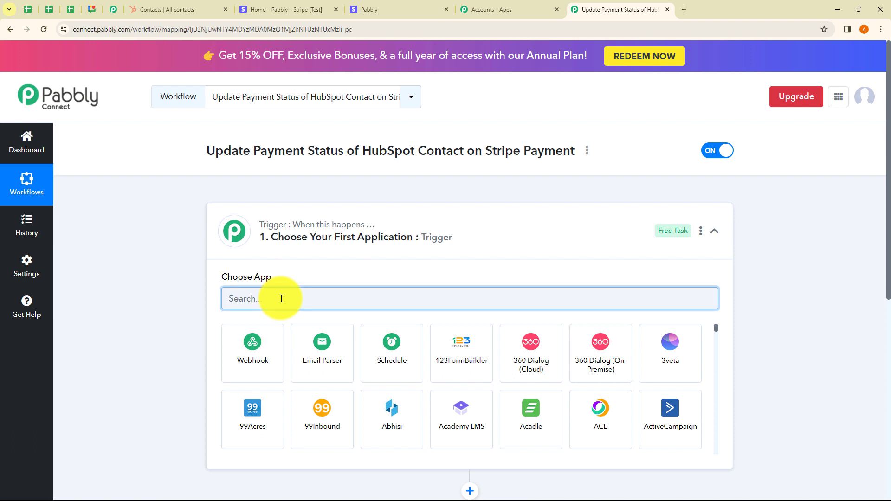
text(Stripe)
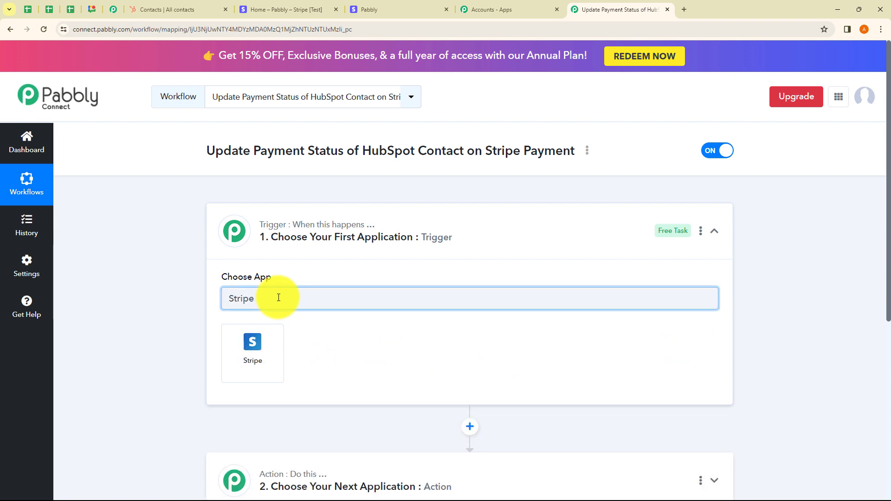
click(272, 335)
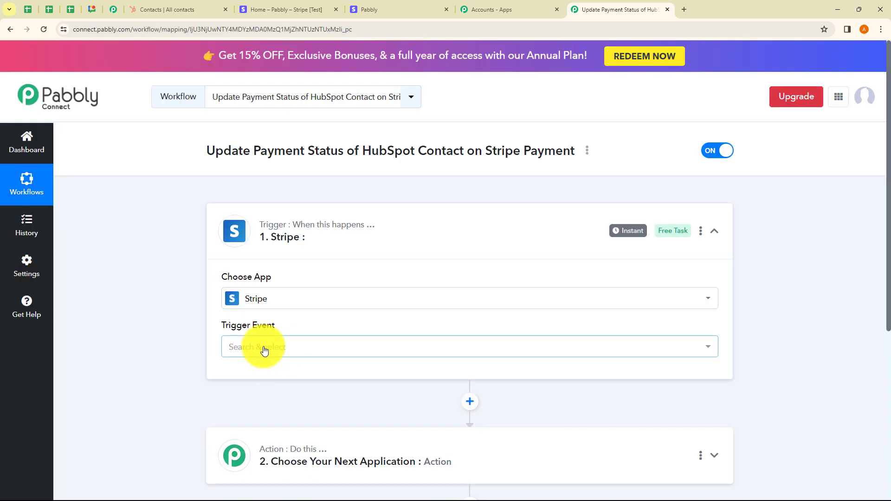
click(265, 350)
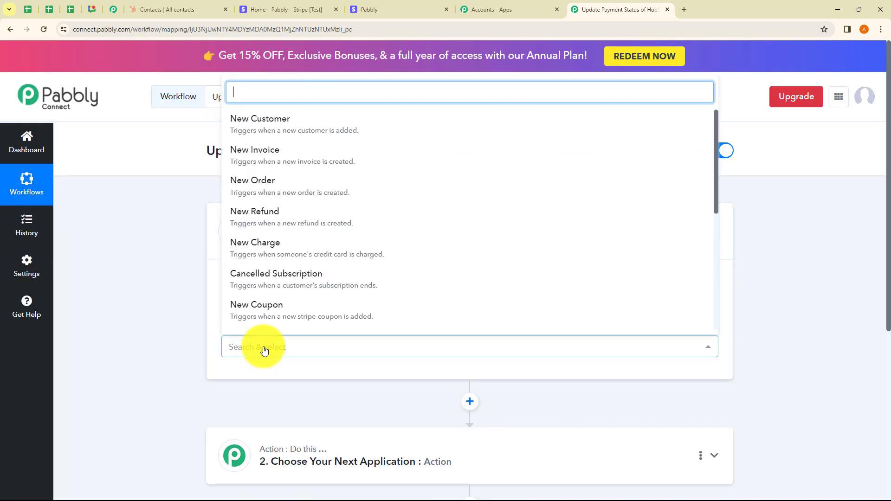
scroll(292, 279, down, 5)
click(295, 321)
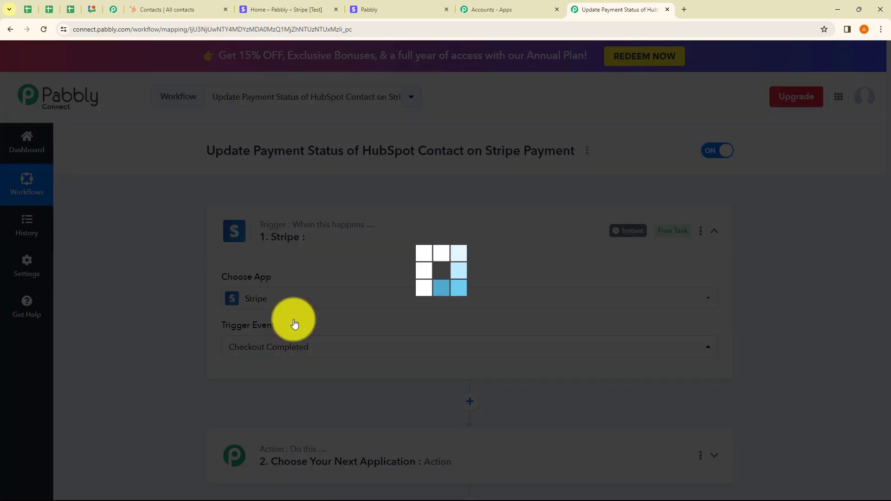
Step: Copy the Stripe trigger's webhook URL and start capturing the webhook response
scroll(297, 327, down, 3)
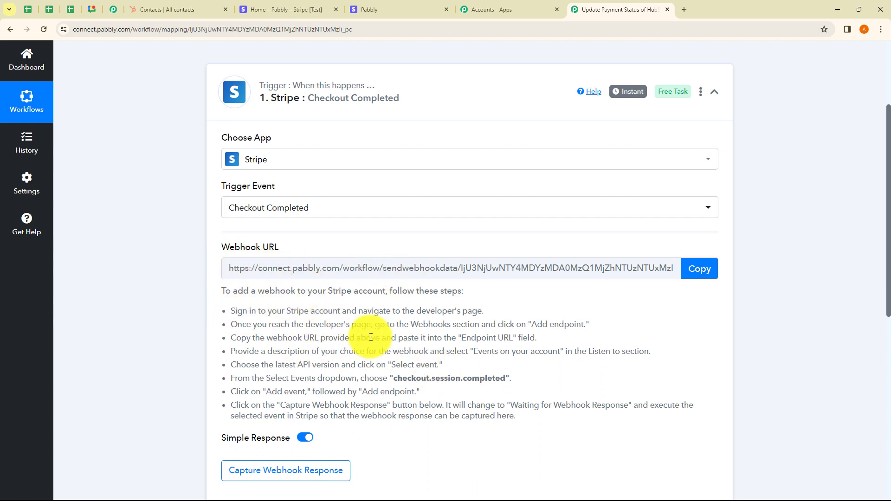
drag(236, 311, 488, 425)
click(489, 423)
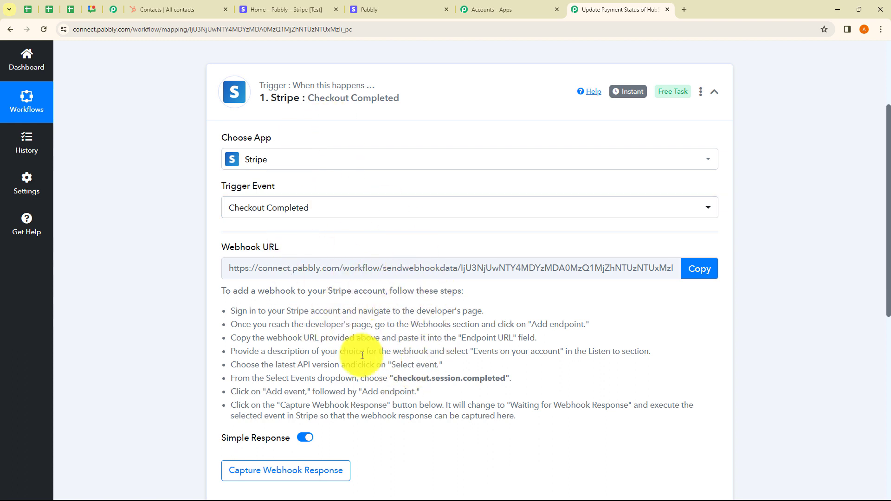
click(699, 271)
scroll(418, 342, down, 2)
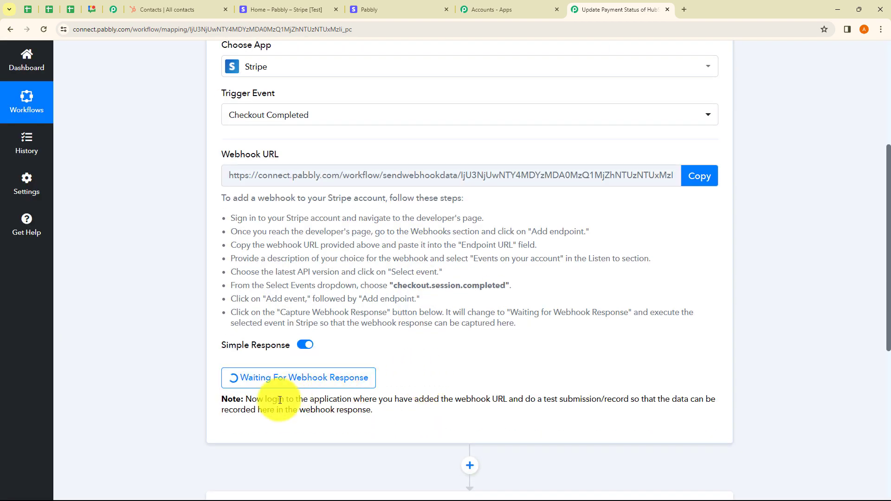
Step: Read the note below the webhook capture about logging in to the connected application and making a test submission
drag(253, 401, 687, 402)
click(597, 419)
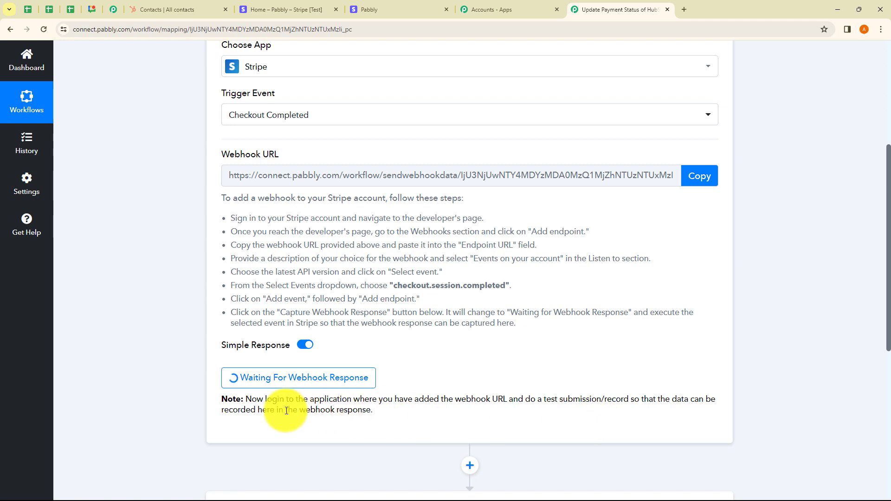
drag(259, 410, 397, 409)
click(396, 411)
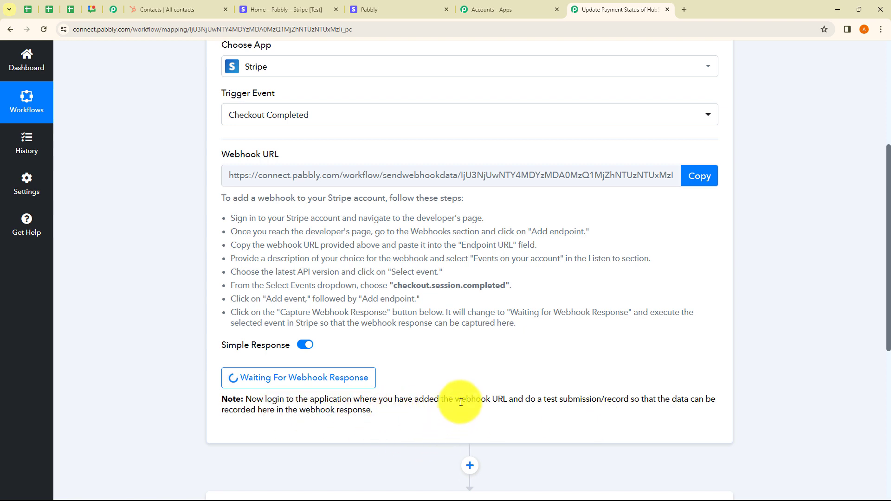
drag(461, 400, 518, 402)
click(467, 374)
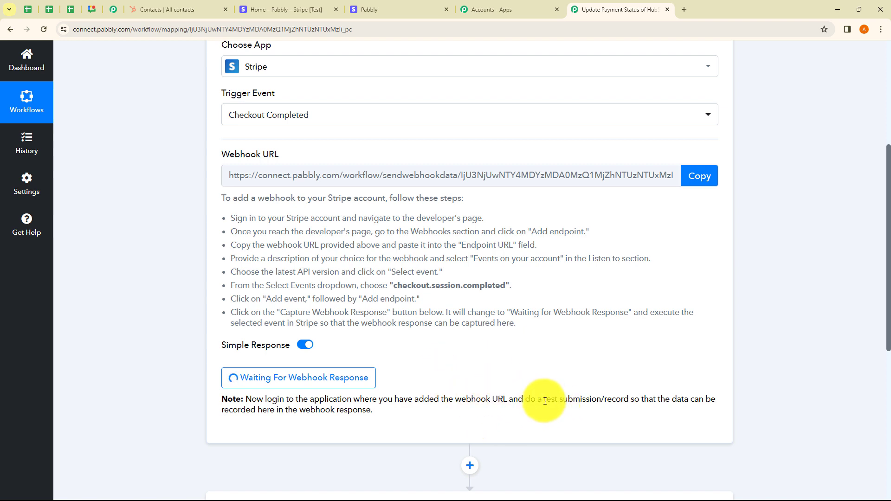
drag(545, 401, 622, 400)
click(594, 420)
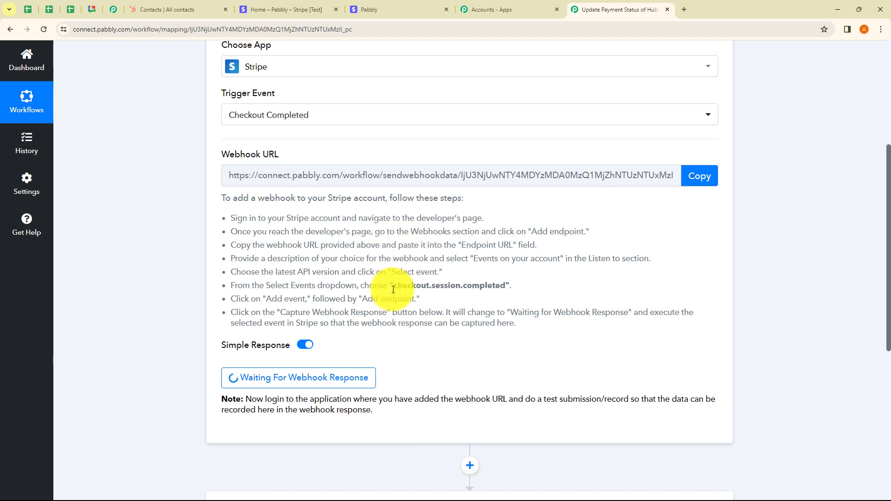
Step: Switch to the Stripe dashboard and start adding a new webhook endpoint in the developer settings
click(294, 7)
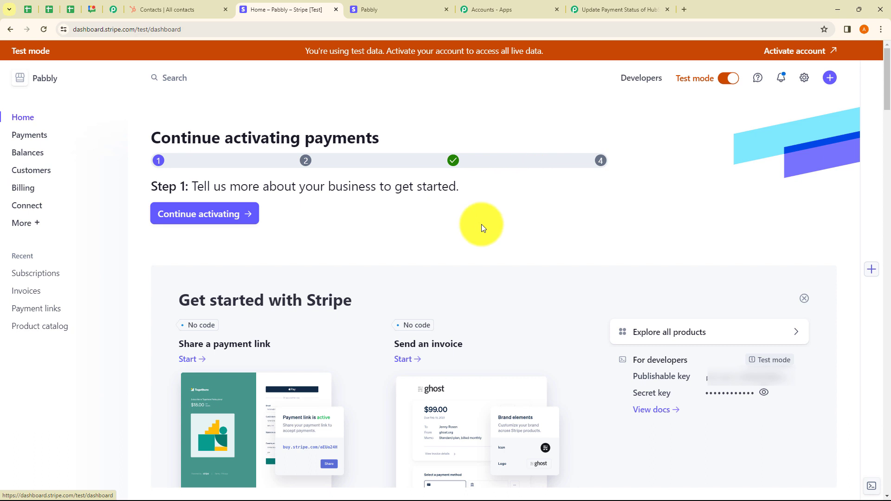
click(642, 78)
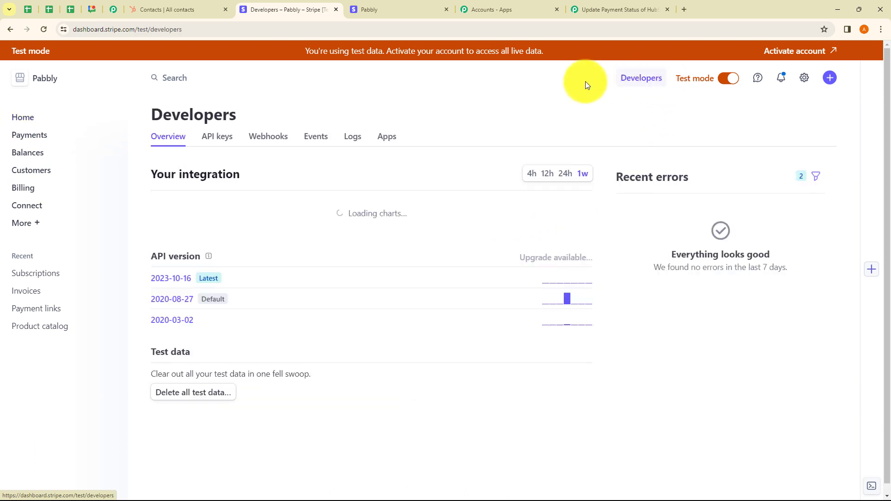
click(270, 138)
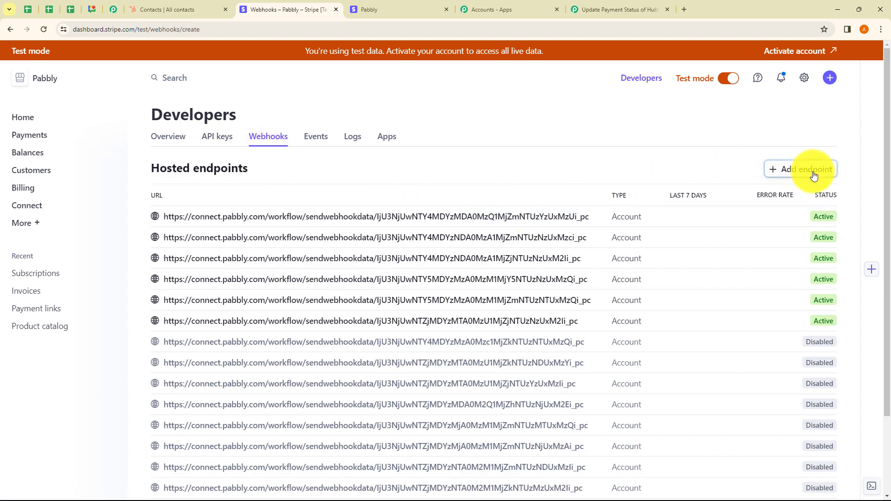
scroll(268, 196, down, 1)
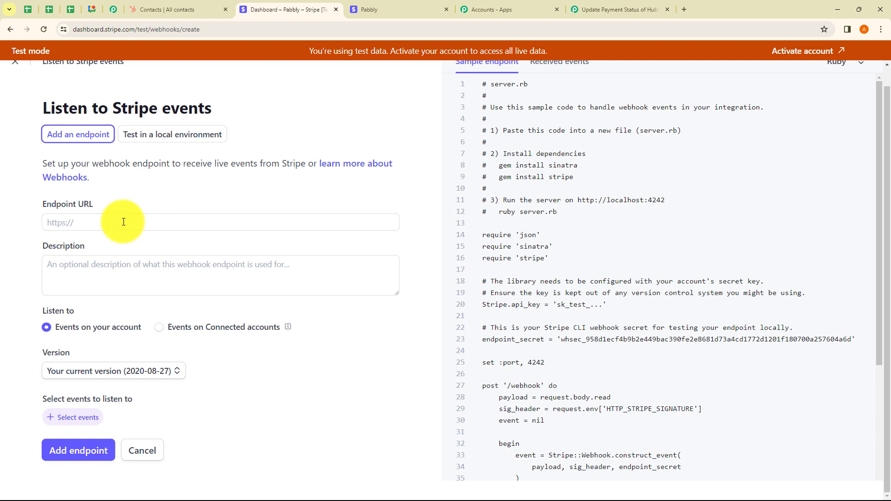
Step: Close the unneeded Accounts - Apps page and paste the workflow's webhook URL as the Stripe endpoint URL
click(586, 10)
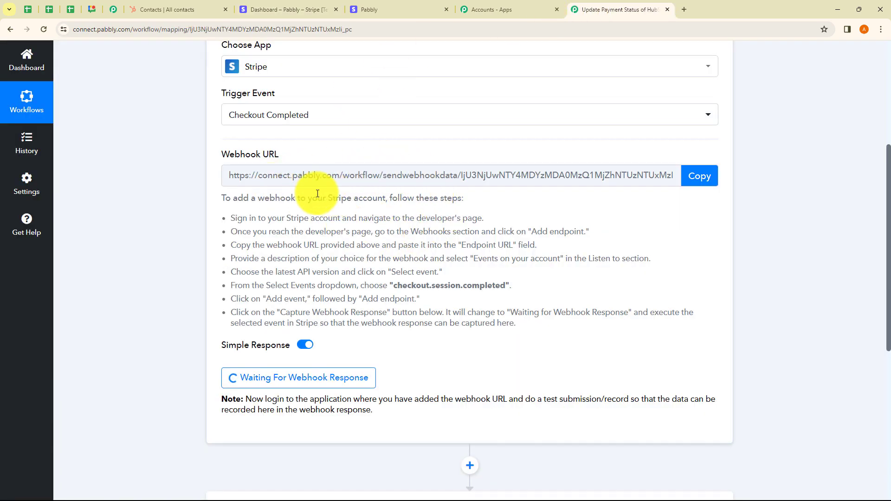
click(557, 10)
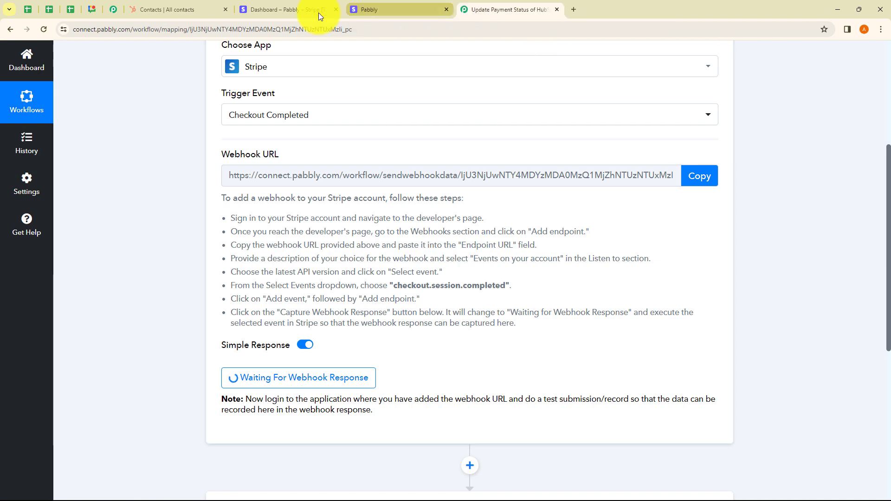
click(297, 11)
click(169, 223)
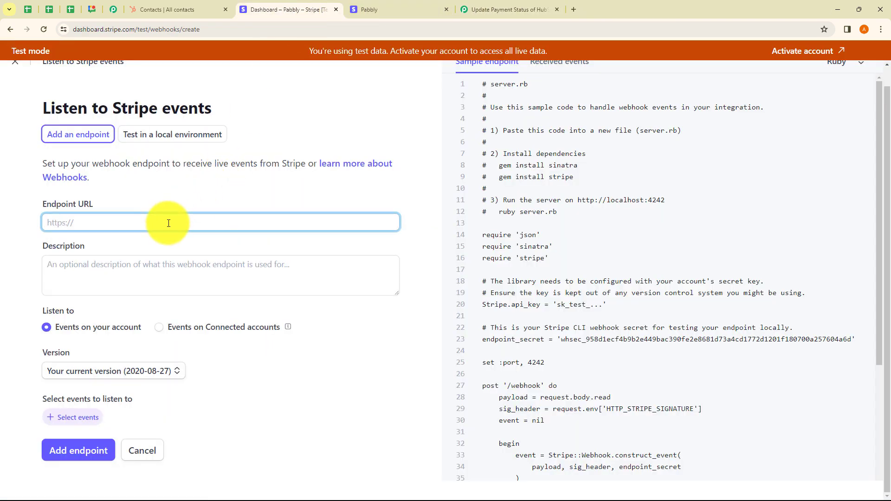
key(ctrl+v)
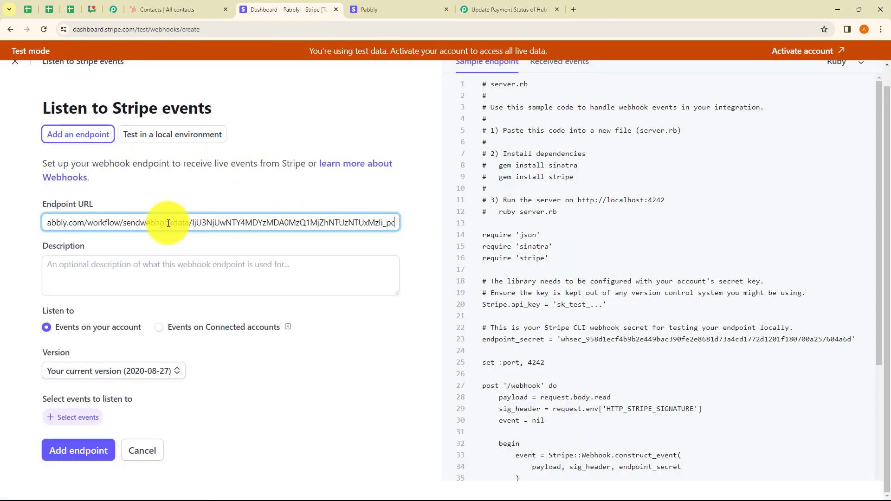
click(121, 272)
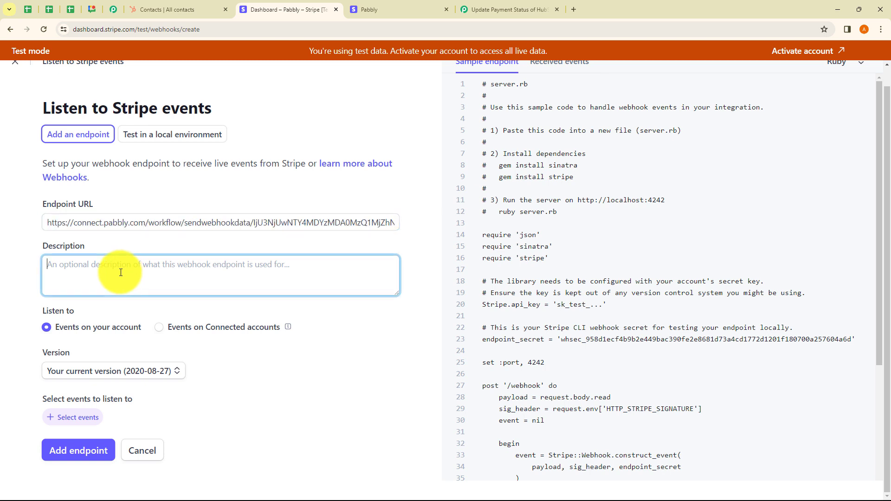
click(188, 304)
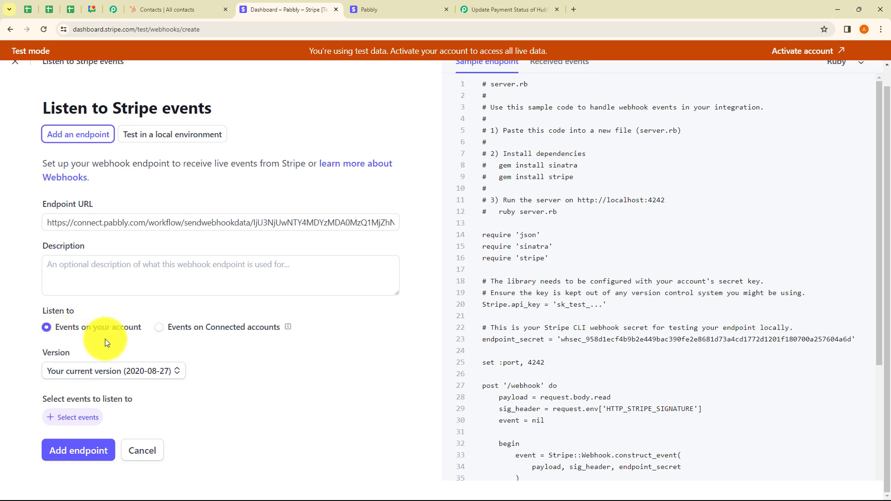
click(104, 371)
click(207, 381)
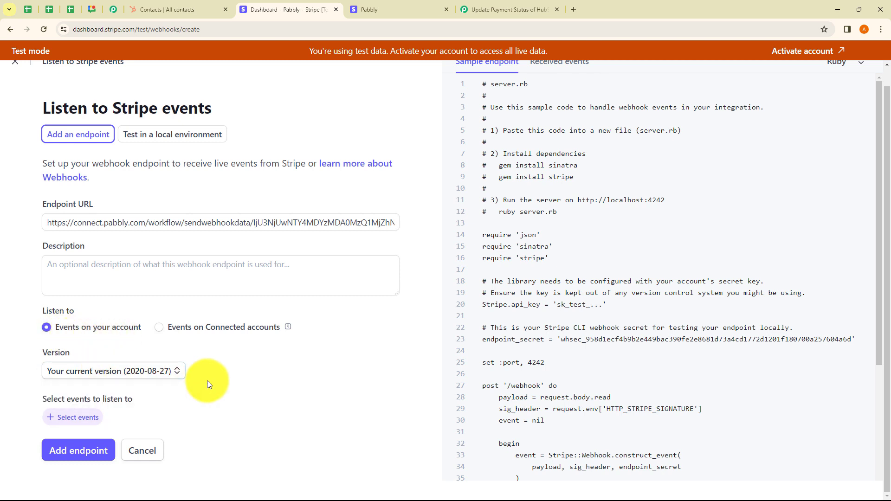
Step: Subscribe the webhook to the checkout.session.completed event and add the endpoint
click(79, 420)
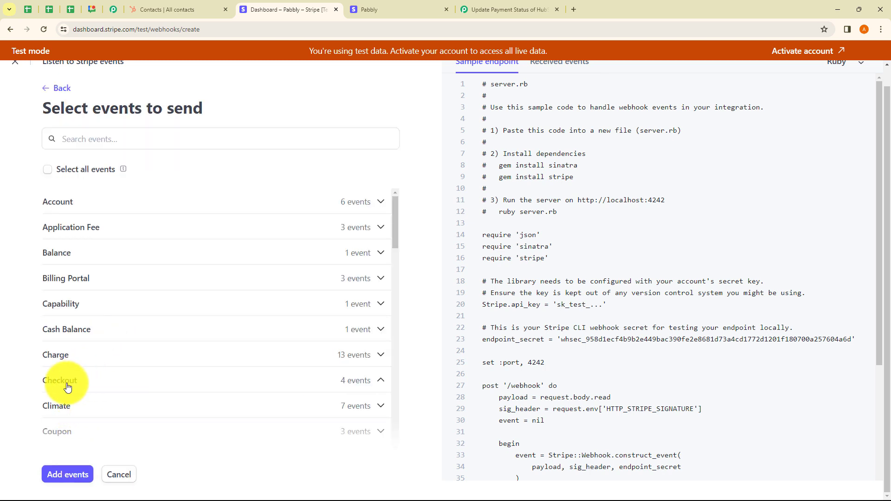
scroll(163, 332, down, 3)
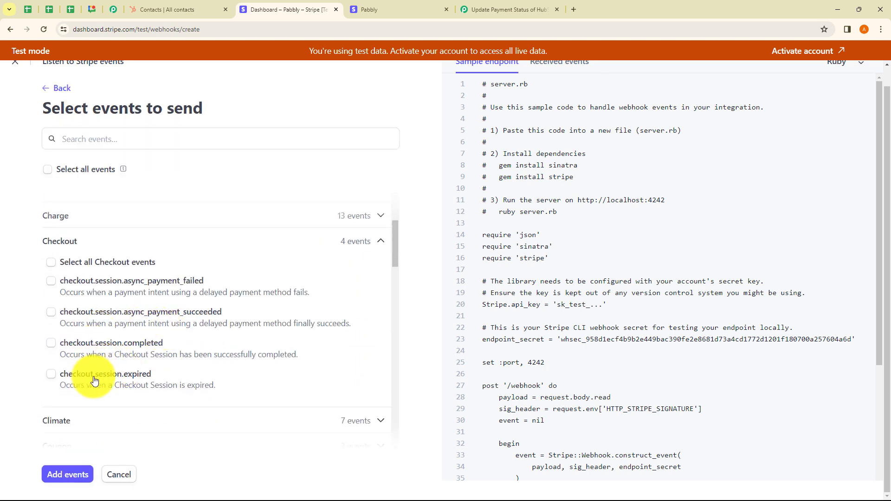
click(55, 345)
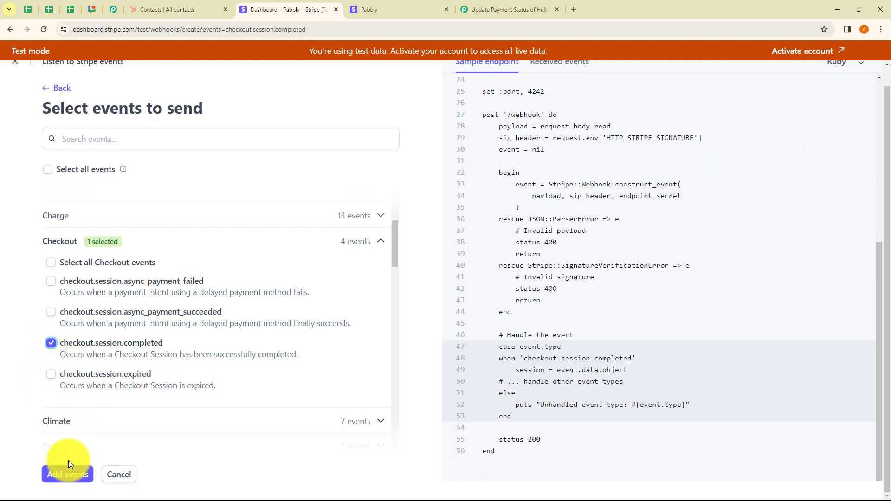
click(67, 473)
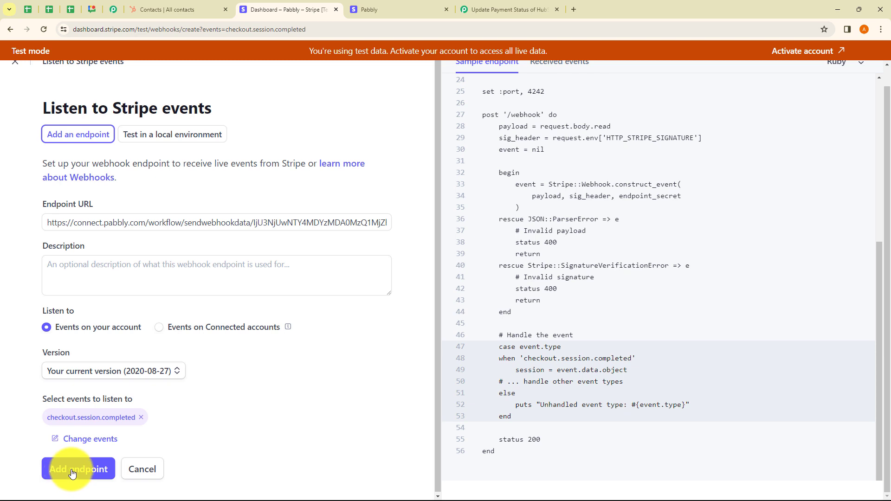
click(72, 471)
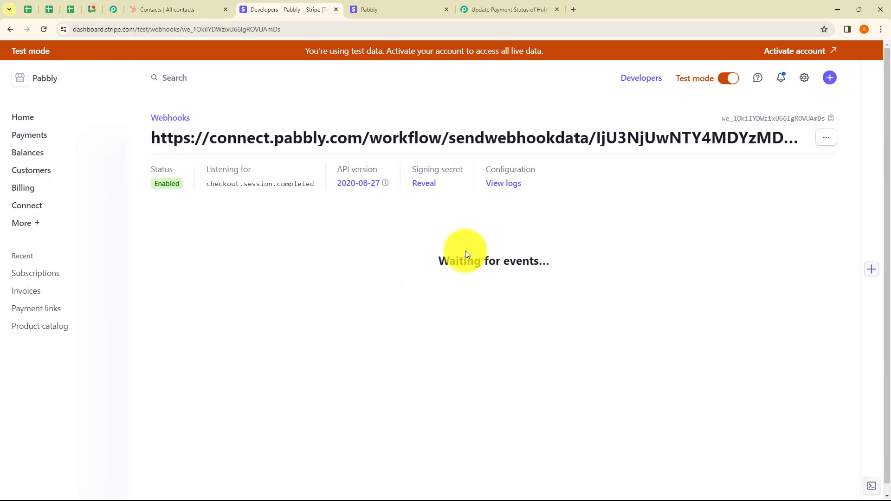
Step: Check the workflow's test-submission note and the existing HubSpot contacts in preparation for a test payment
click(506, 11)
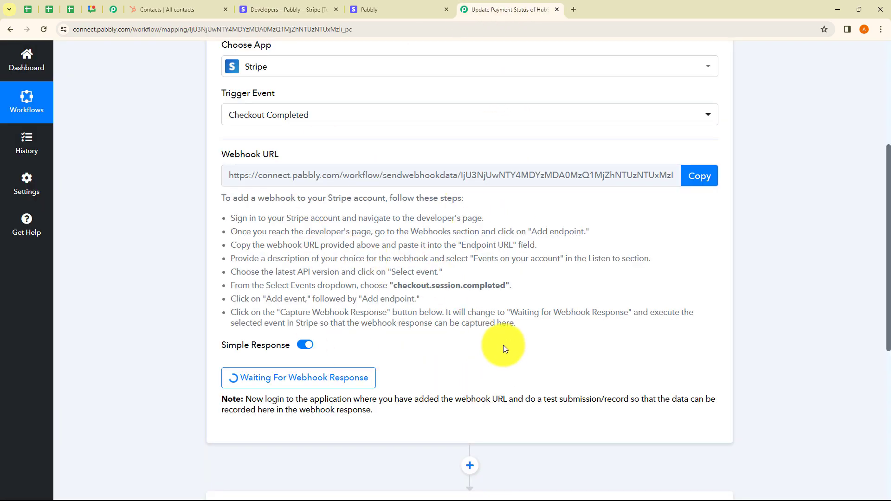
drag(541, 404, 626, 404)
click(603, 422)
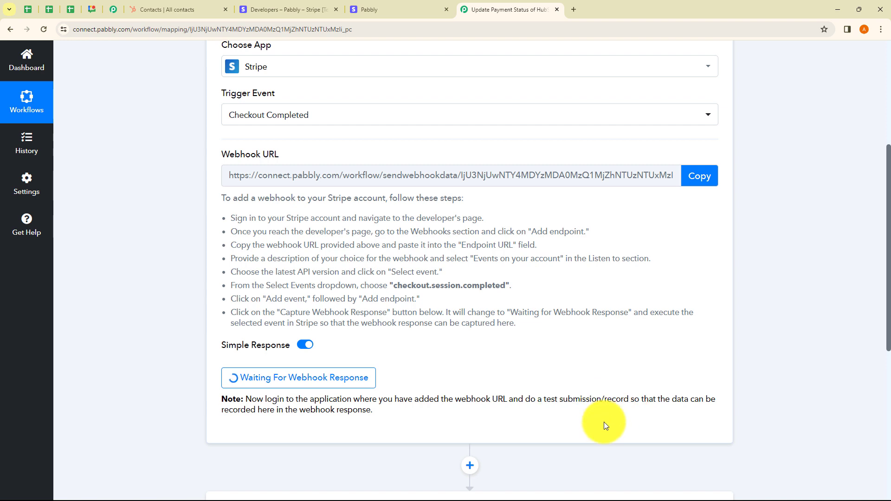
click(380, 9)
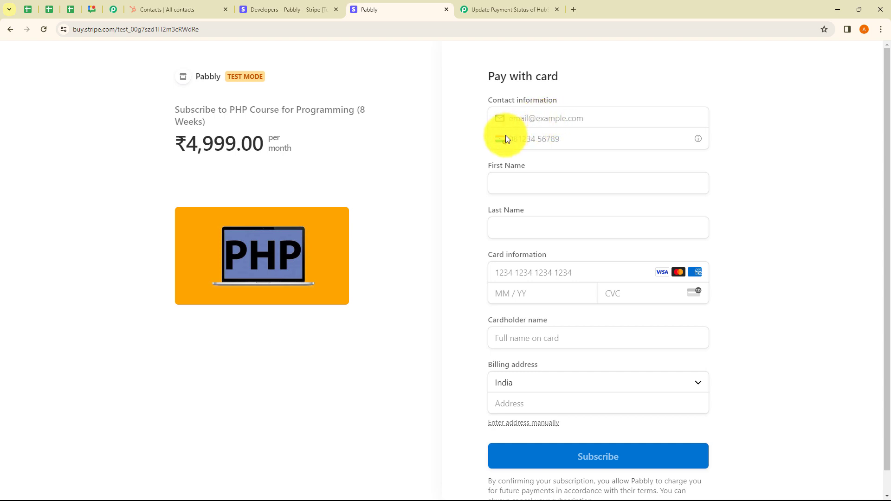
click(170, 13)
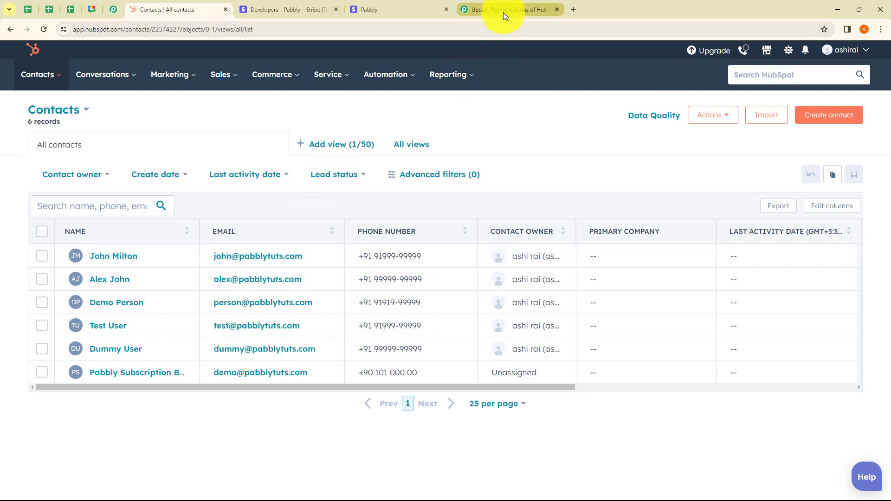
Step: Enter the first HubSpot contact's e-mail and phone number on the Stripe checkout form for the PHP course subscription
click(408, 10)
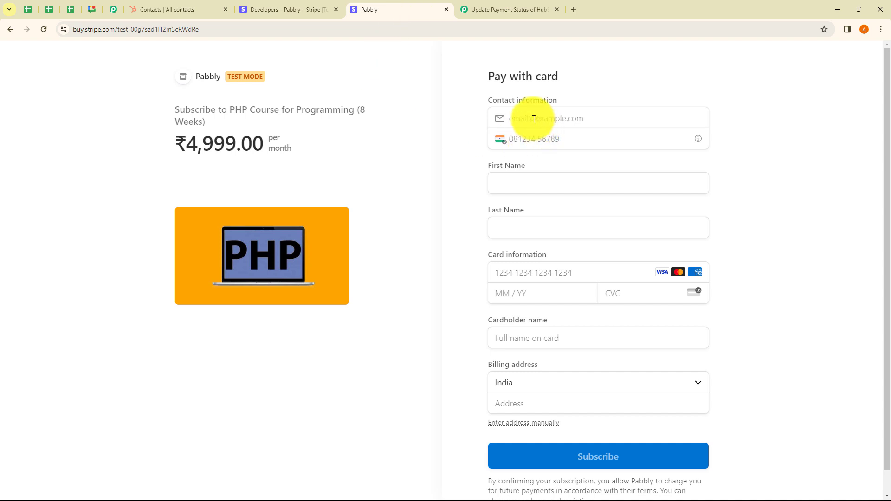
click(534, 119)
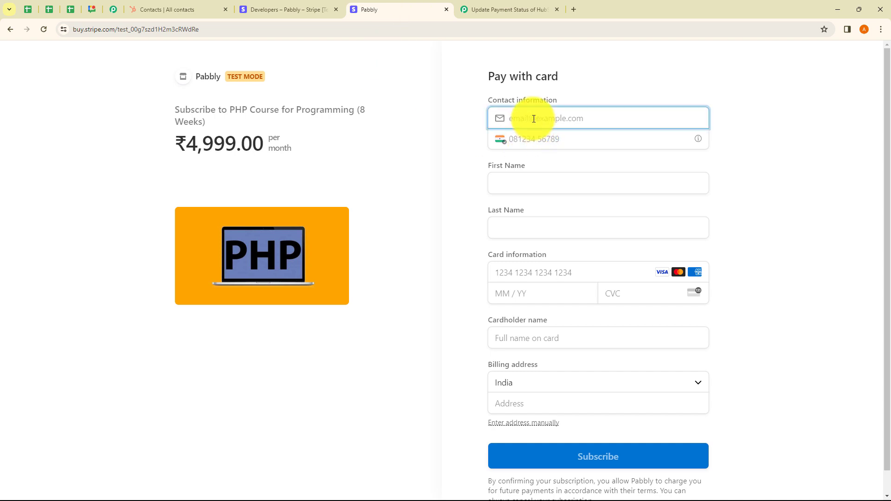
click(543, 140)
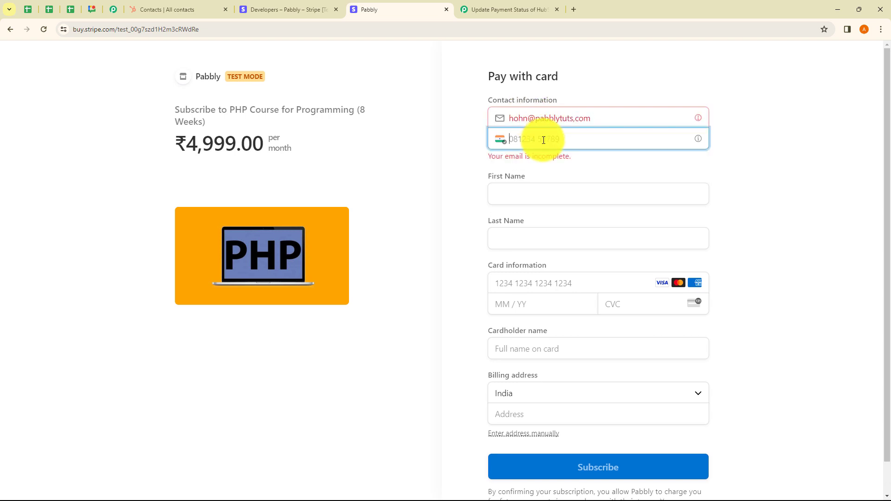
text(91999 )
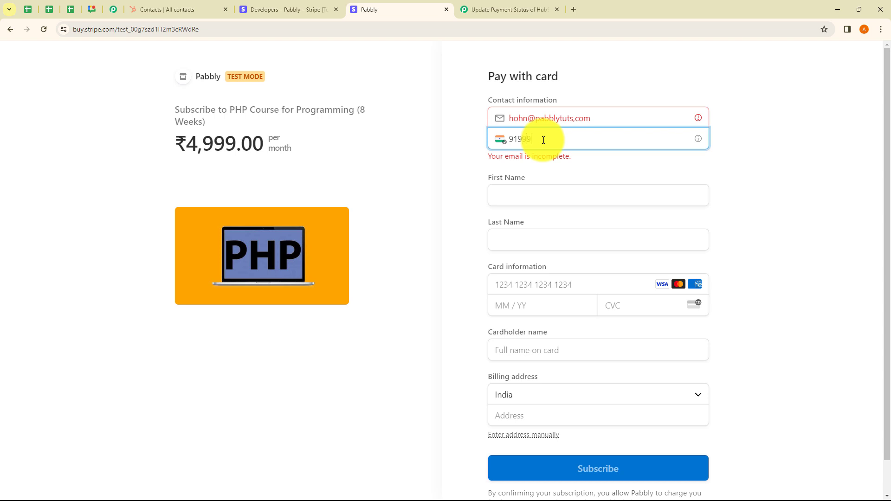
text(999)
text(999)
click(514, 121)
key(BackSpace)
text(j)
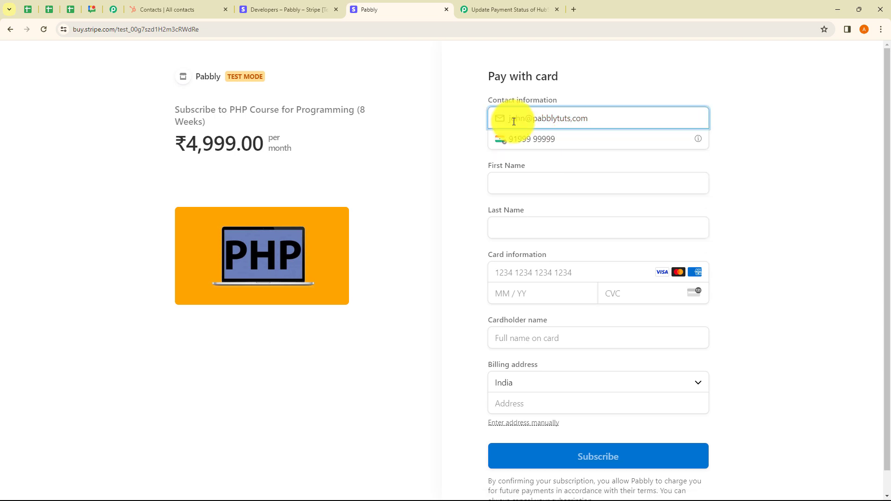
click(529, 150)
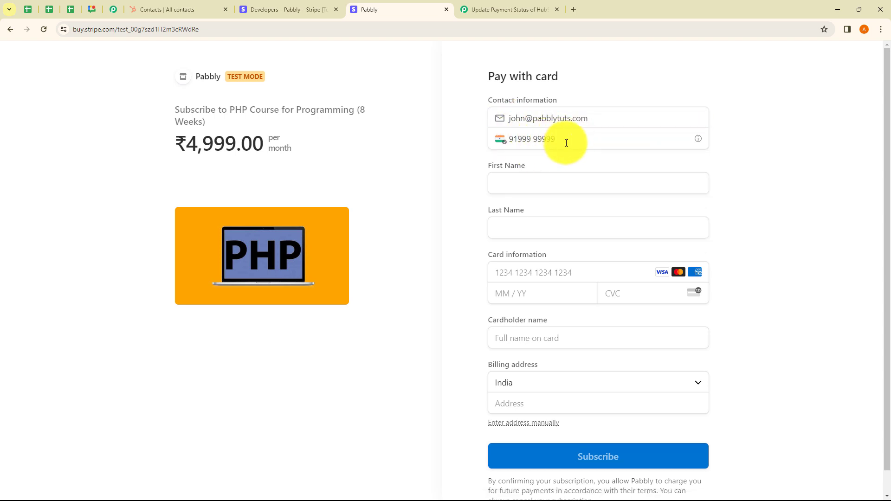
Step: Check the contact's details in HubSpot and enter the matching first and last name on the checkout form
click(218, 8)
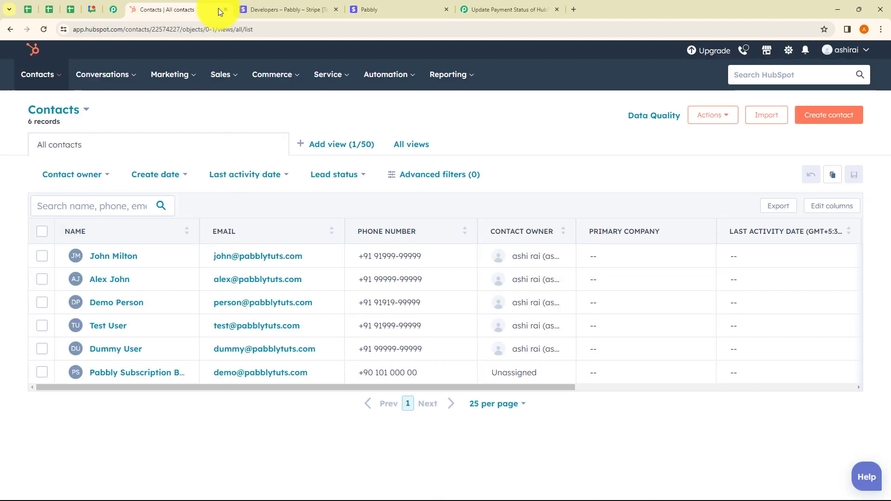
click(511, 10)
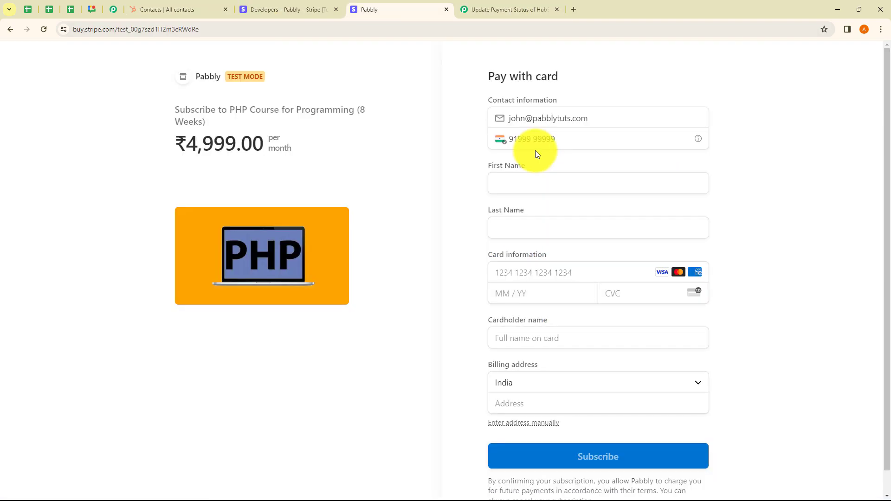
click(511, 187)
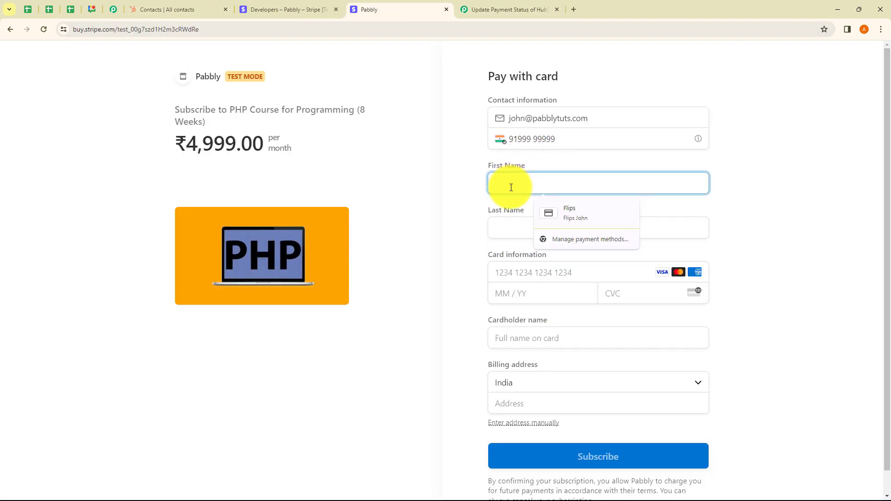
click(505, 232)
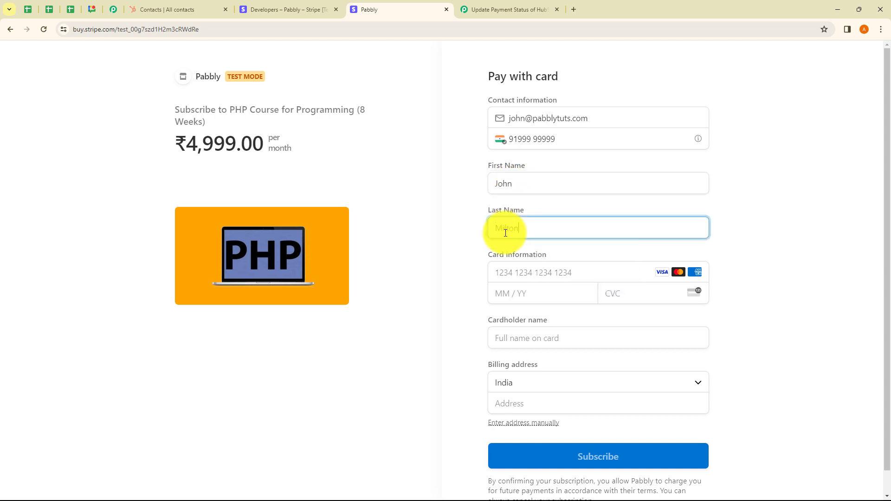
Step: Enter the test card's number, expiry date, CVC and cardholder name
click(549, 274)
text(4)
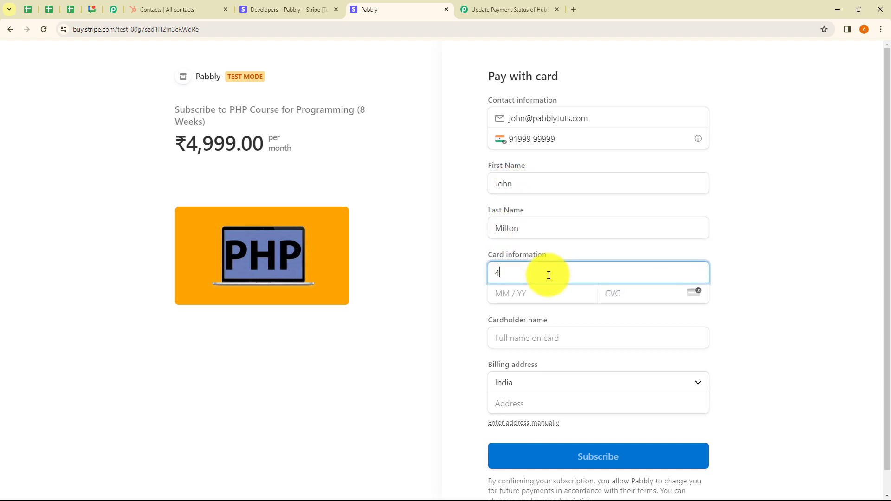
text(1111111111111110226123)
click(523, 337)
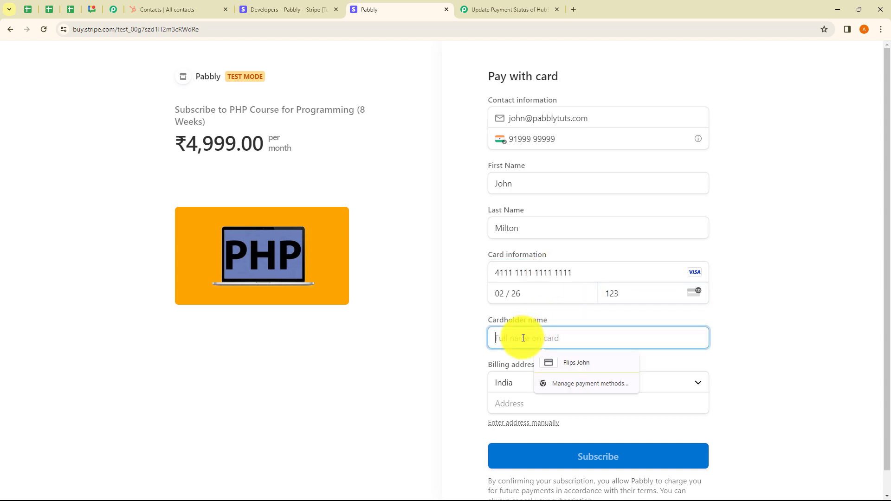
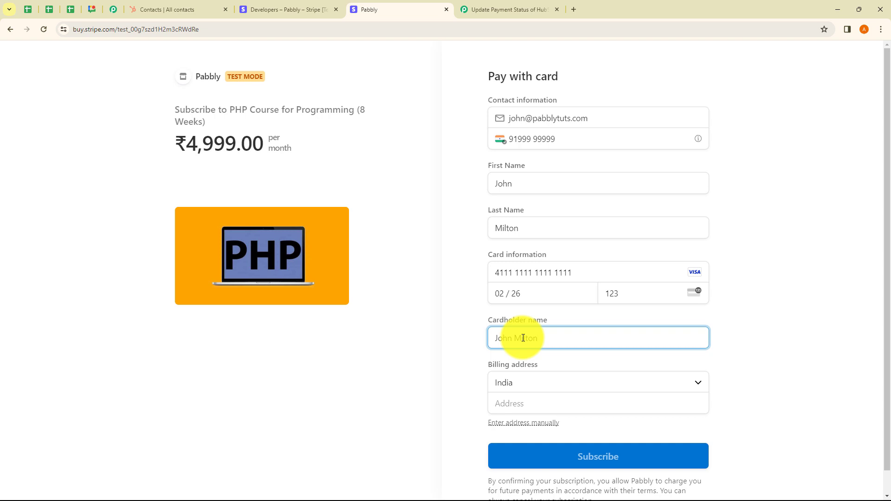
Step: Enter the first line of the billing address on the checkout form, keeping India as the country
click(528, 380)
click(516, 365)
click(510, 403)
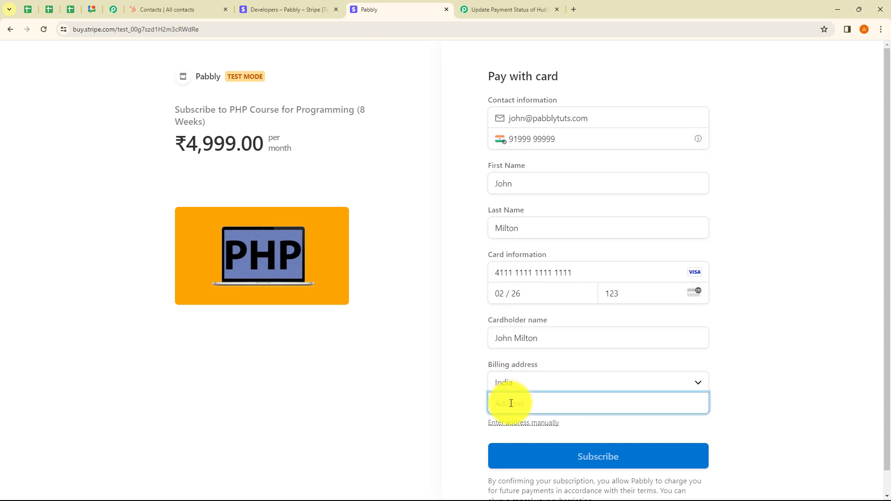
text(Random)
click(770, 378)
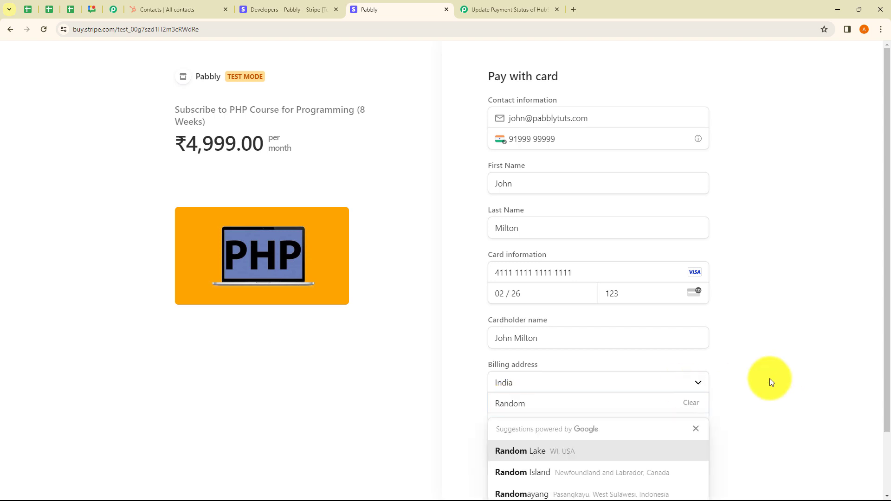
Step: Complete the billing address with the city, postal code and state, and submit the test subscription payment
scroll(766, 377, down, 2)
click(516, 376)
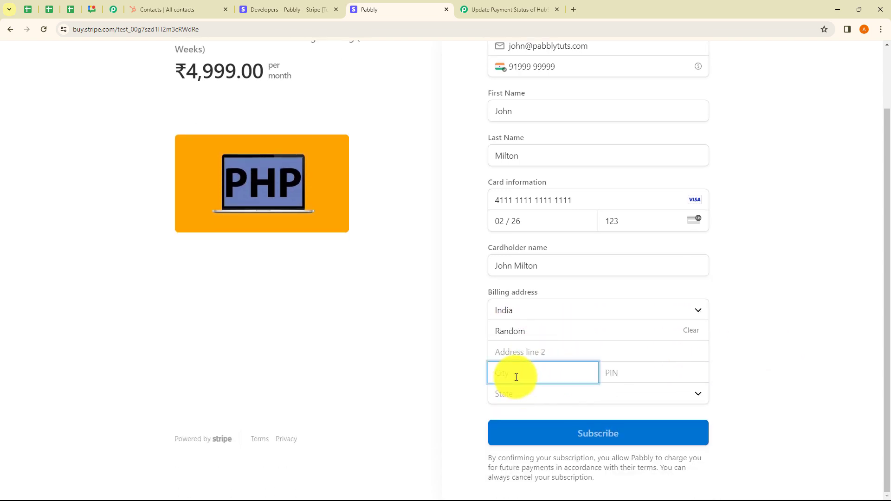
text(Indore)
click(631, 378)
text(462001)
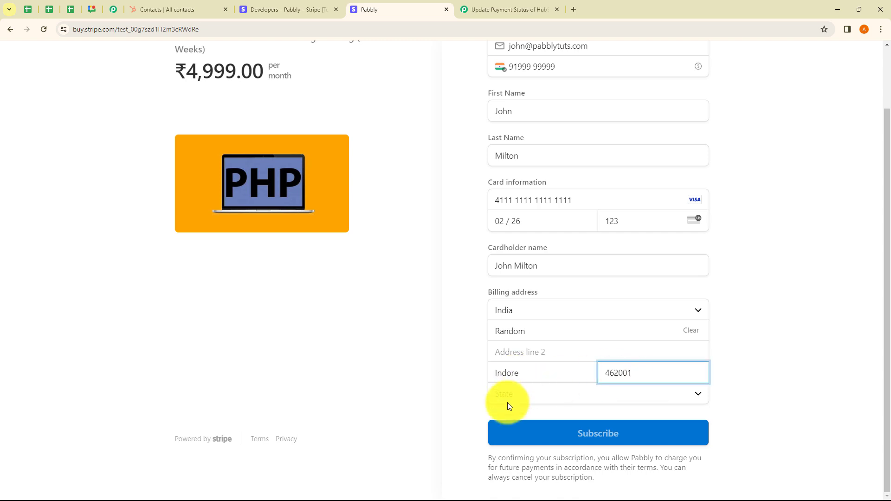
click(507, 403)
click(522, 373)
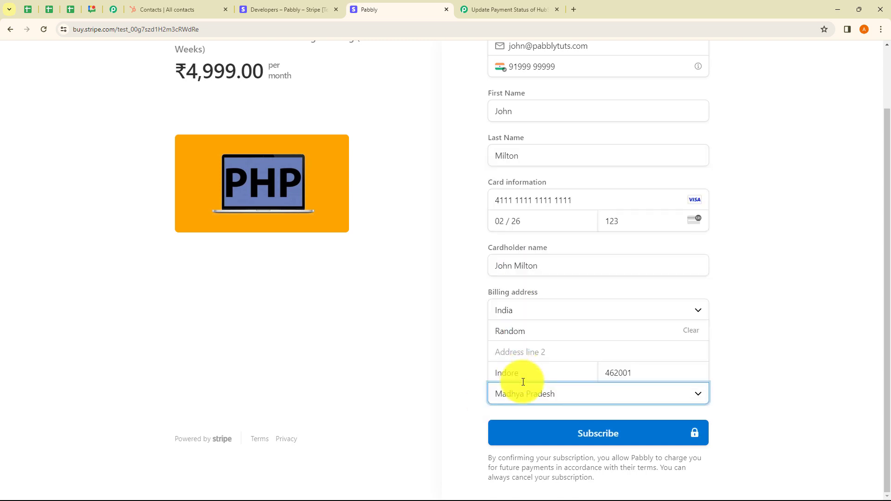
click(603, 439)
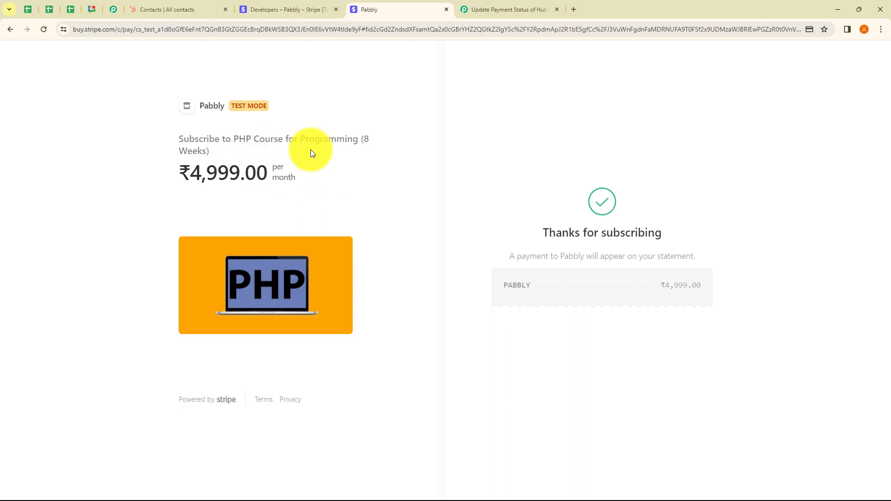
Step: Switch to the Pabbly Connect workflow and examine the event type, status and payment fields of the captured Stripe response
click(506, 9)
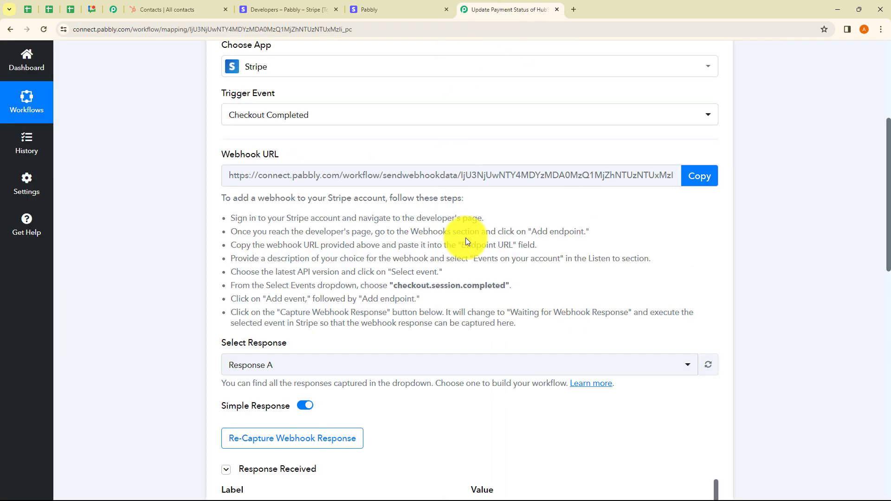
scroll(465, 237, down, 5)
scroll(524, 211, down, 1)
scroll(524, 241, up, 1)
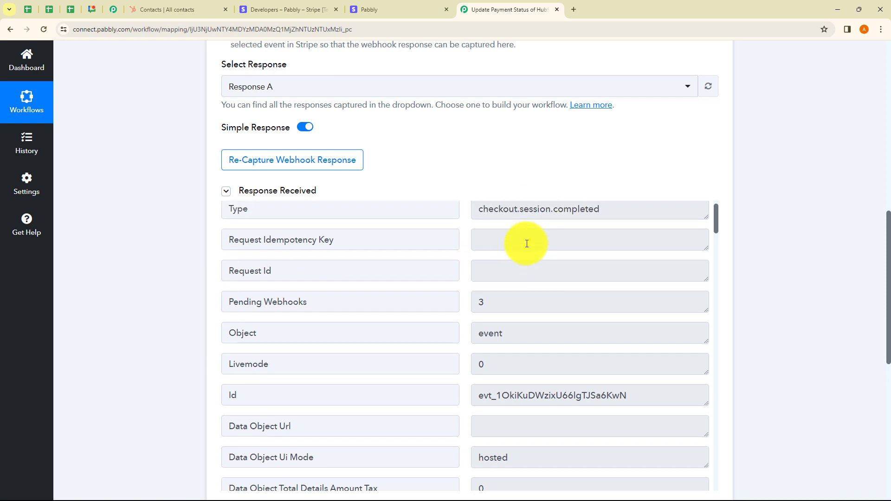
drag(483, 239, 598, 212)
click(598, 213)
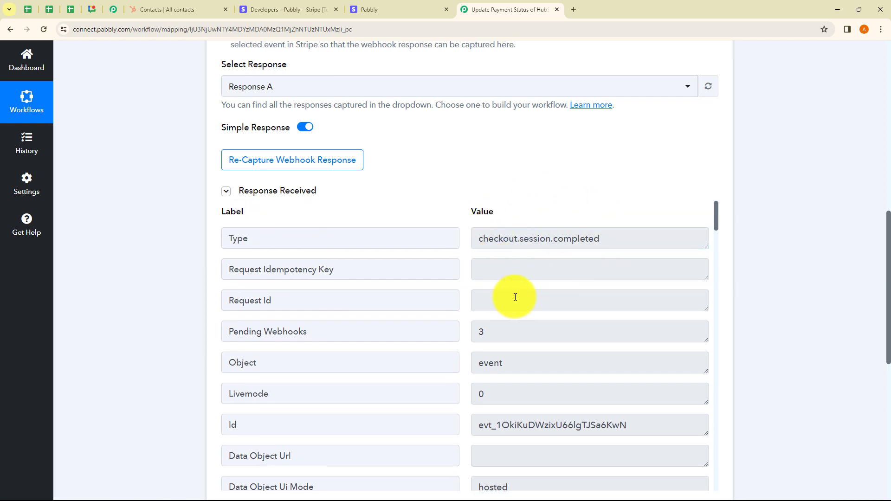
scroll(550, 288, down, 3)
scroll(550, 288, down, 7)
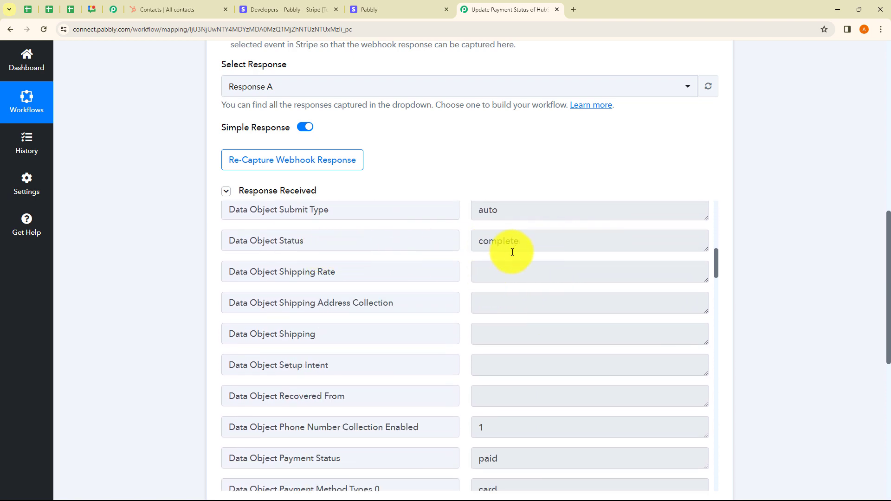
scroll(511, 251, down, 5)
scroll(511, 286, down, 1)
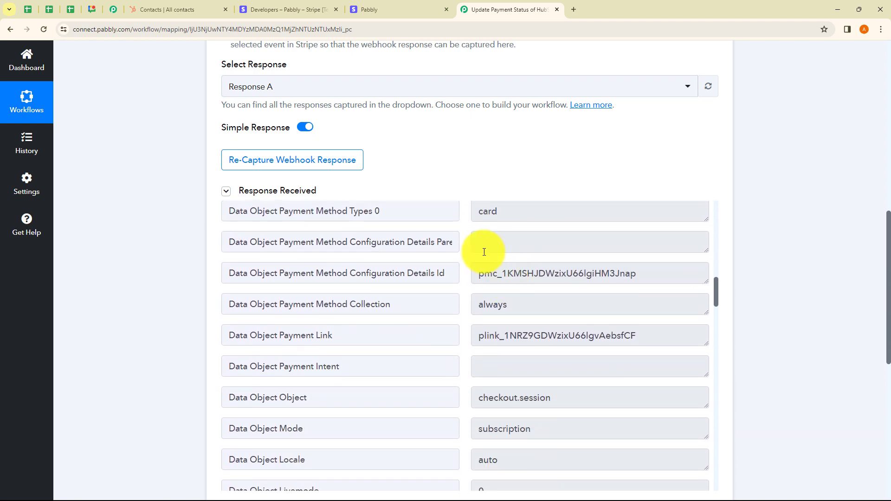
scroll(512, 254, up, 1)
scroll(517, 272, down, 13)
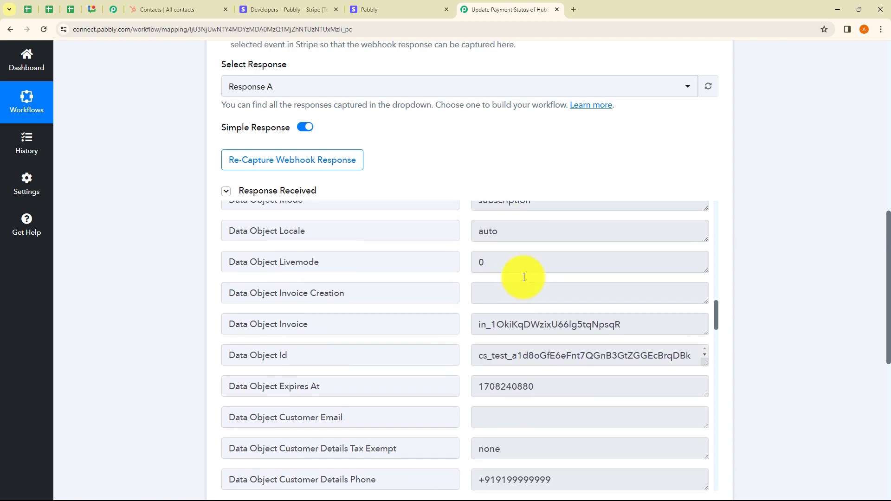
Step: Check the customer's name, phone, e-mail, address and amount fields in the captured response, and collapse the Stripe trigger step
scroll(574, 305, up, 3)
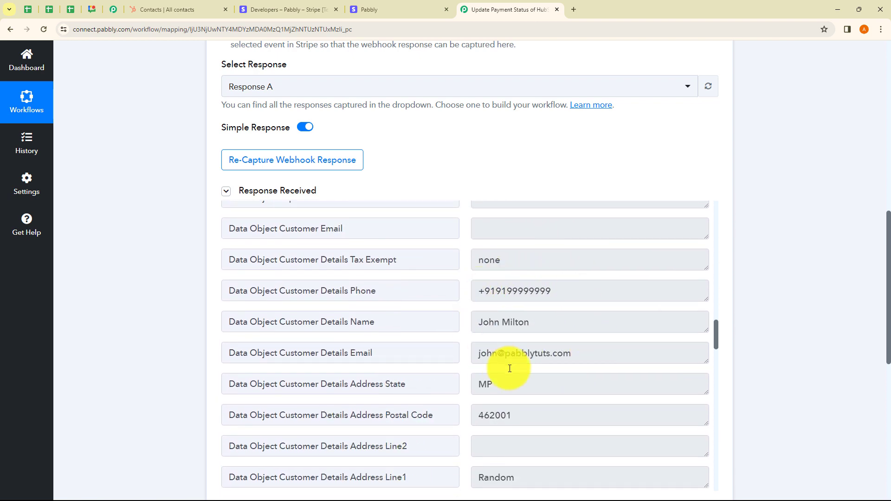
click(516, 327)
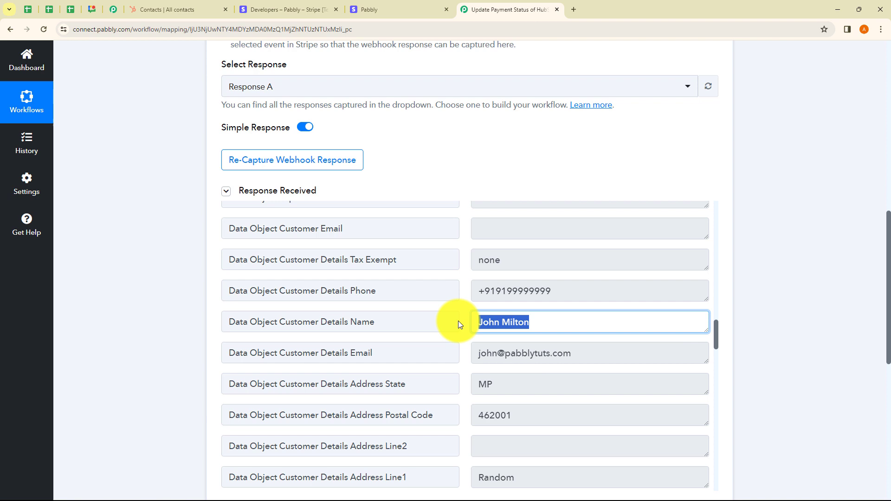
click(563, 291)
click(593, 360)
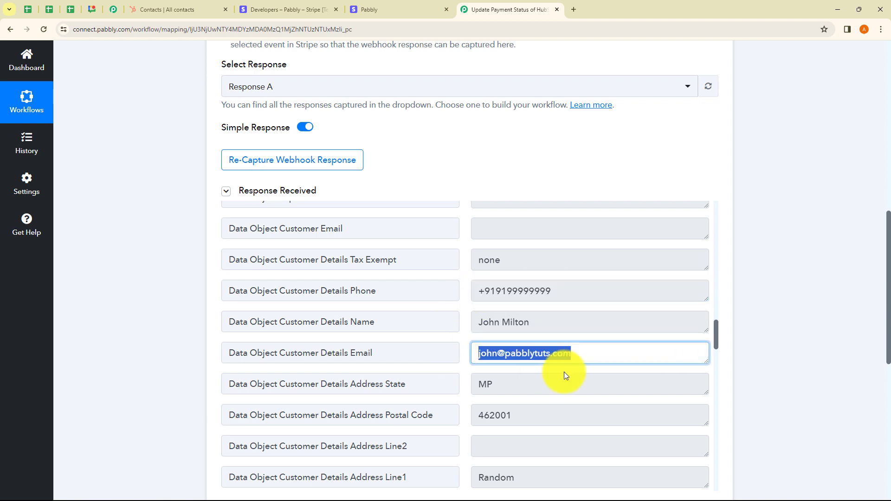
click(574, 372)
scroll(572, 367, down, 4)
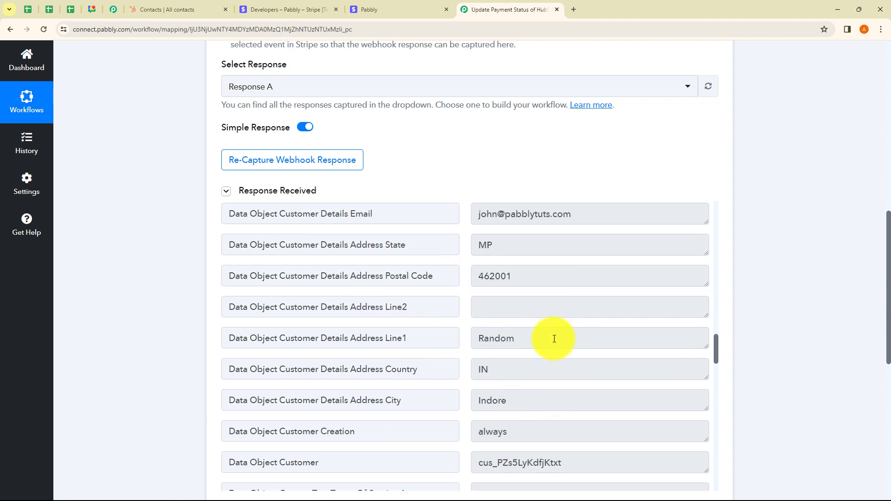
scroll(539, 353, down, 3)
scroll(519, 374, down, 20)
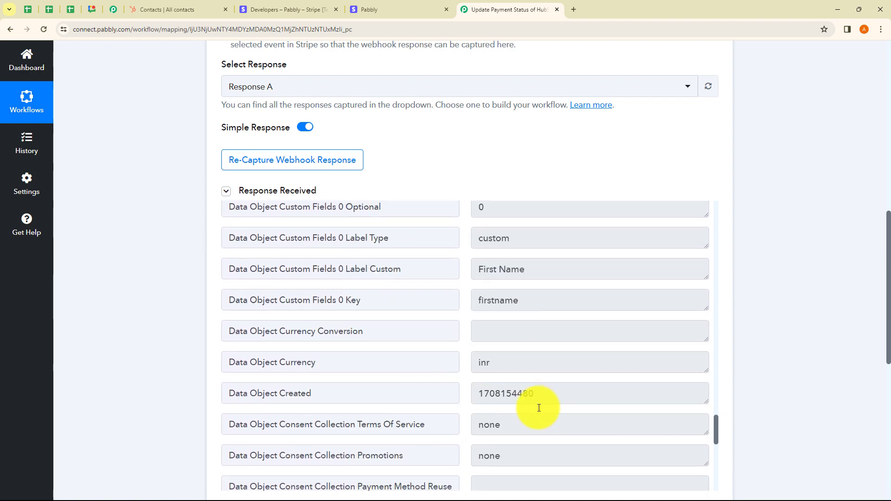
scroll(503, 392, down, 2)
scroll(781, 369, up, 4)
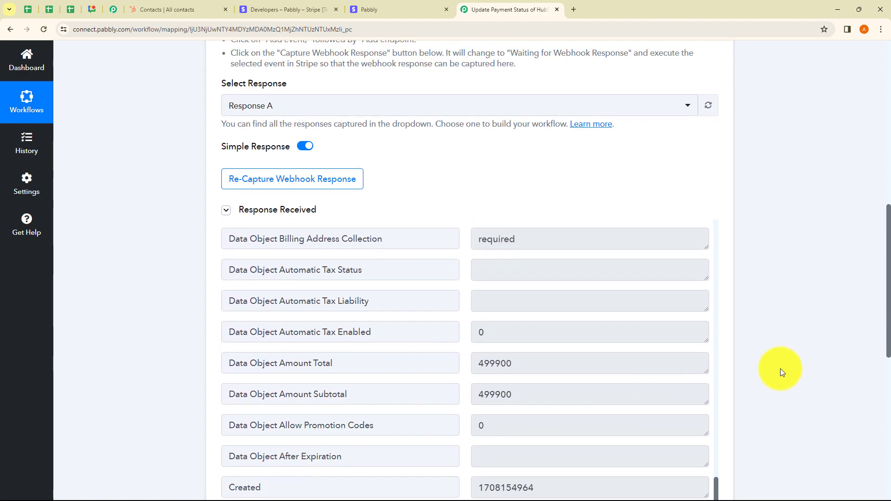
scroll(780, 369, up, 7)
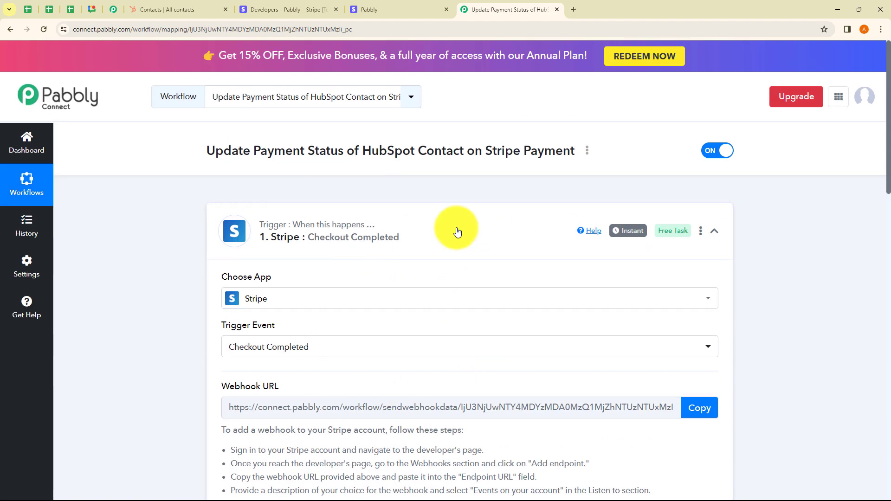
click(454, 229)
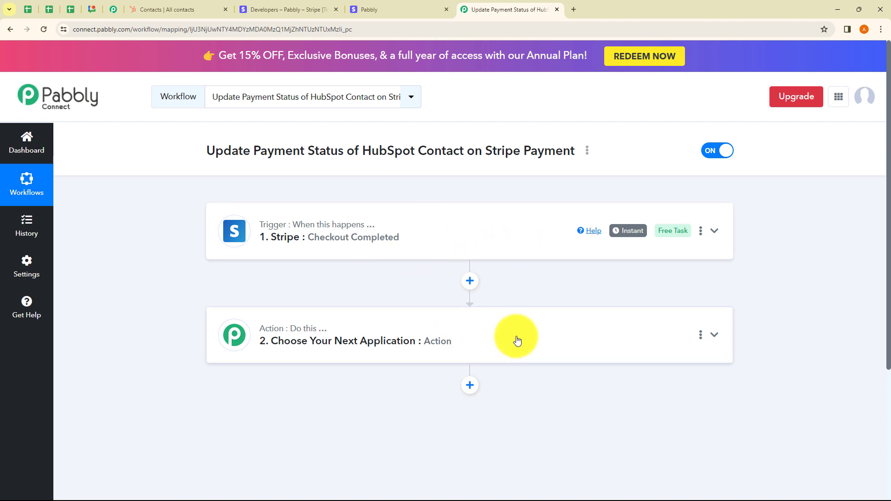
drag(251, 154, 490, 159)
click(492, 182)
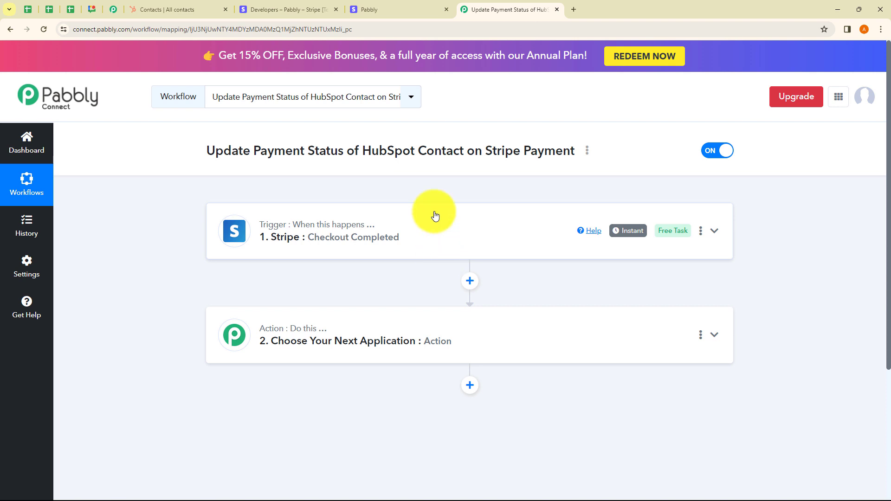
drag(356, 151, 411, 169)
click(293, 147)
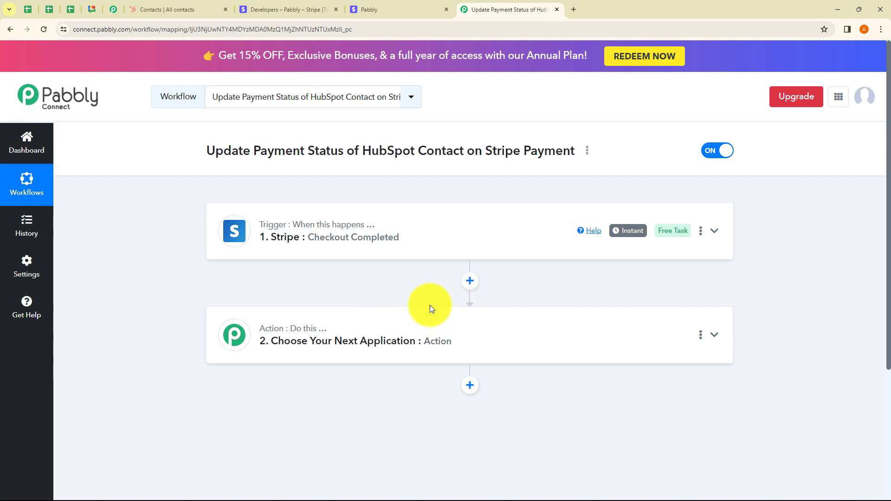
Step: Set the workflow's second step to Filter by Pabbly with the Filter Values action event and connect it
click(319, 339)
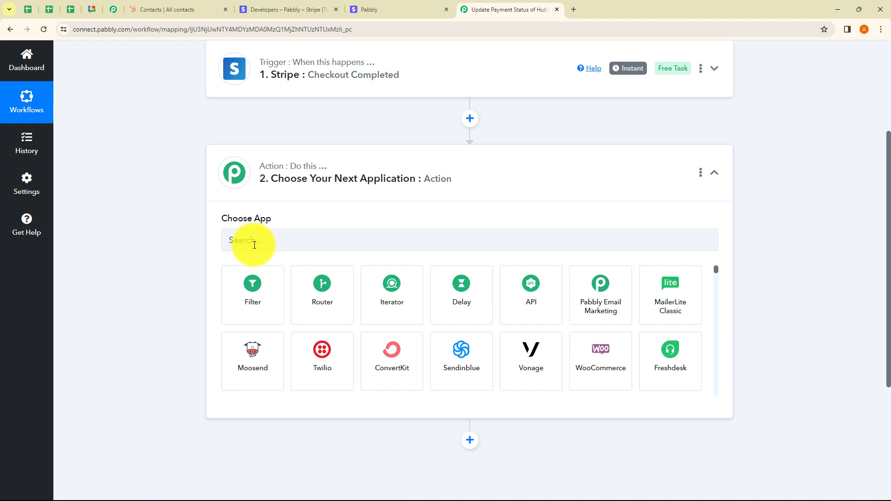
click(248, 297)
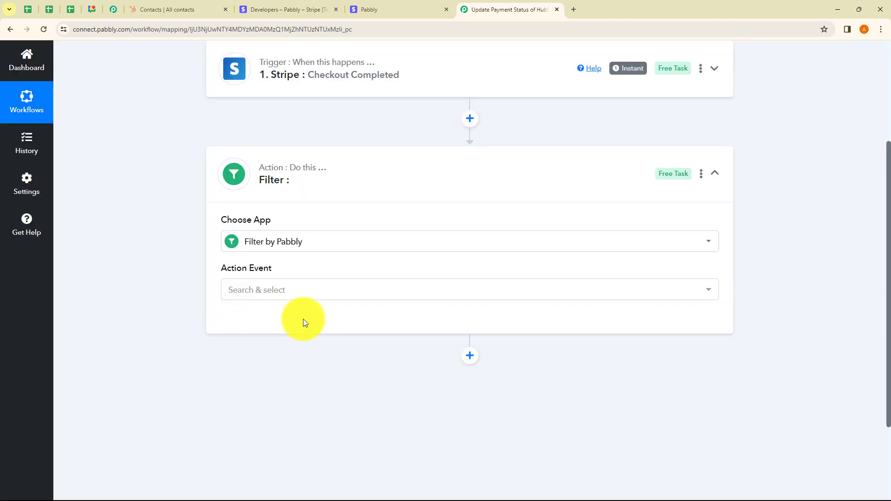
click(276, 299)
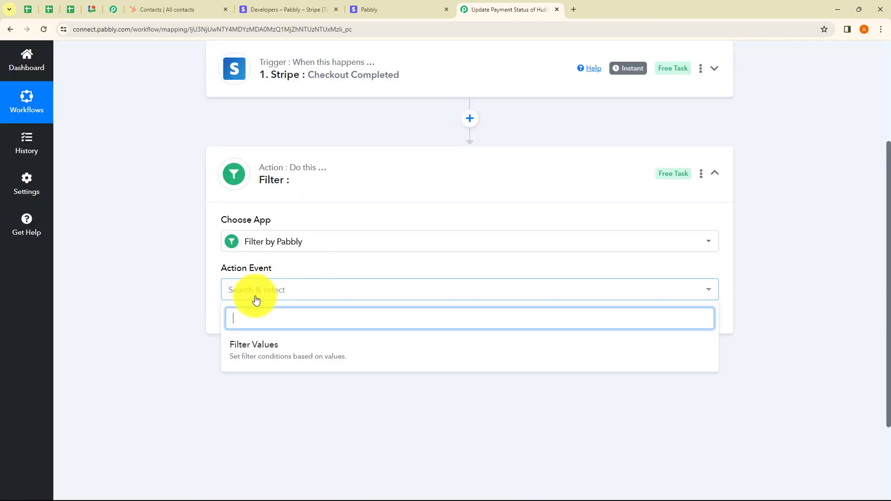
click(260, 348)
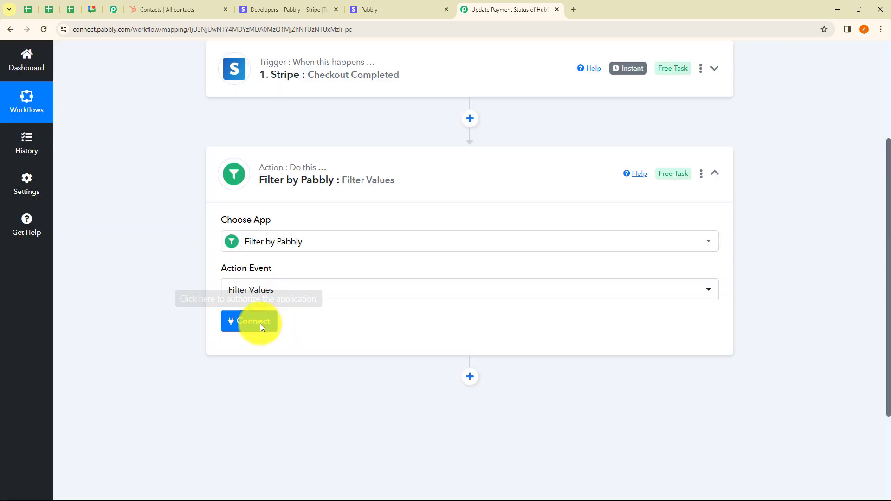
click(254, 323)
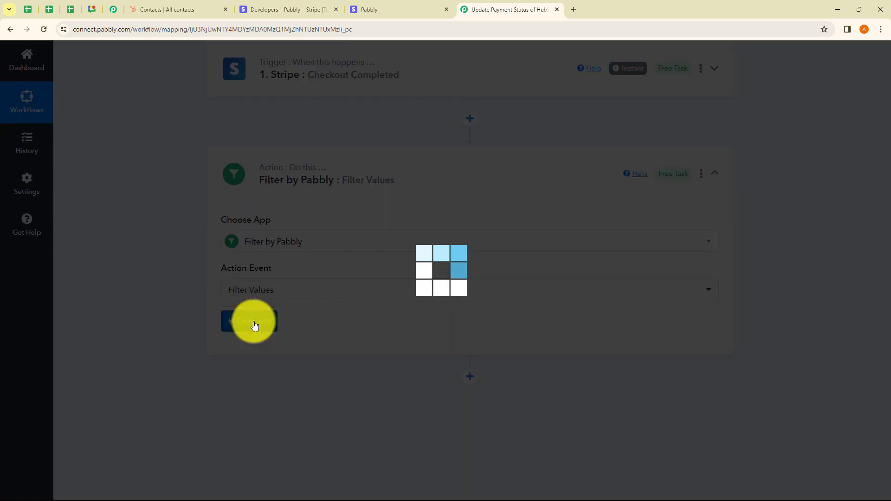
Step: Set the filter condition's label to Data Object Payment Link with the filter type Equal to
scroll(324, 351, down, 3)
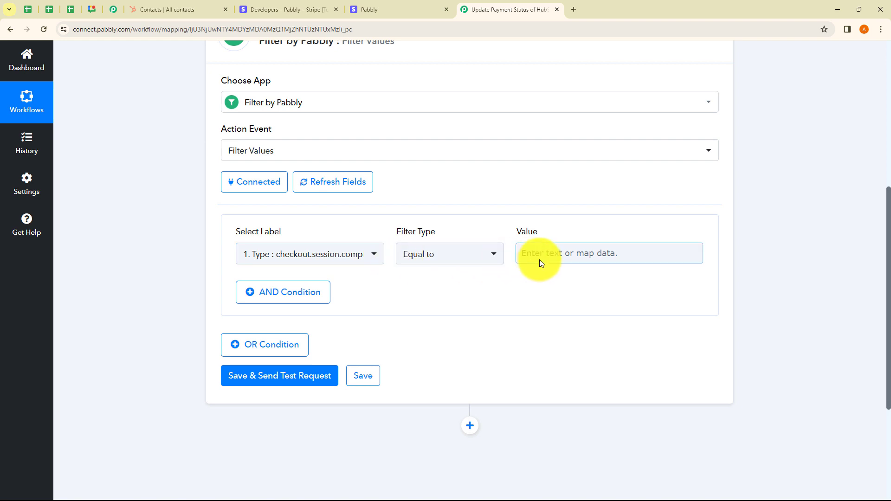
click(344, 255)
click(322, 316)
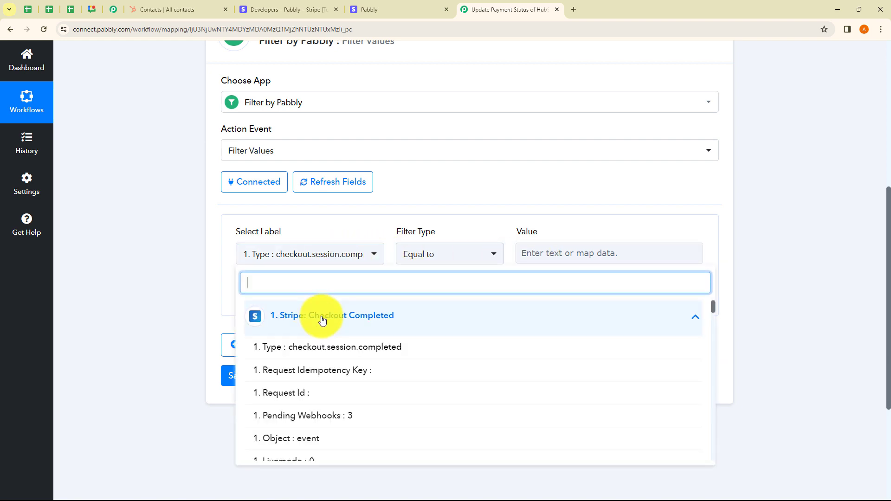
scroll(335, 365, down, 2)
scroll(335, 365, down, 2)
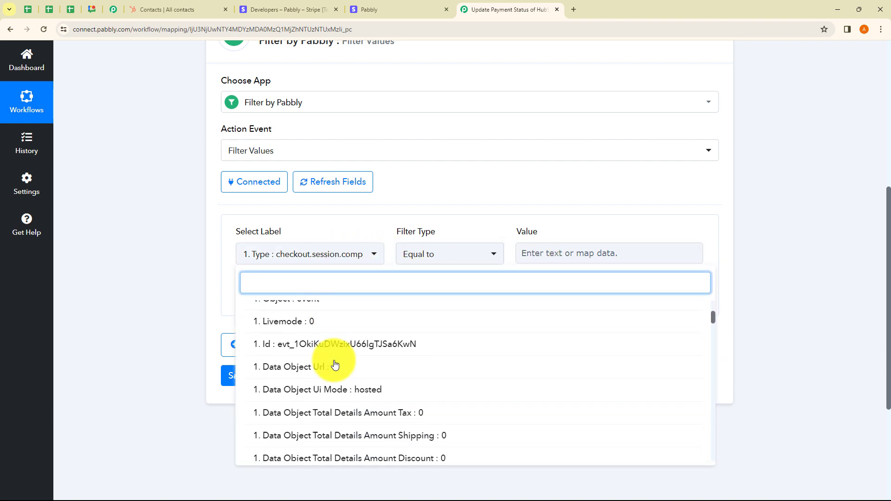
scroll(335, 365, down, 1)
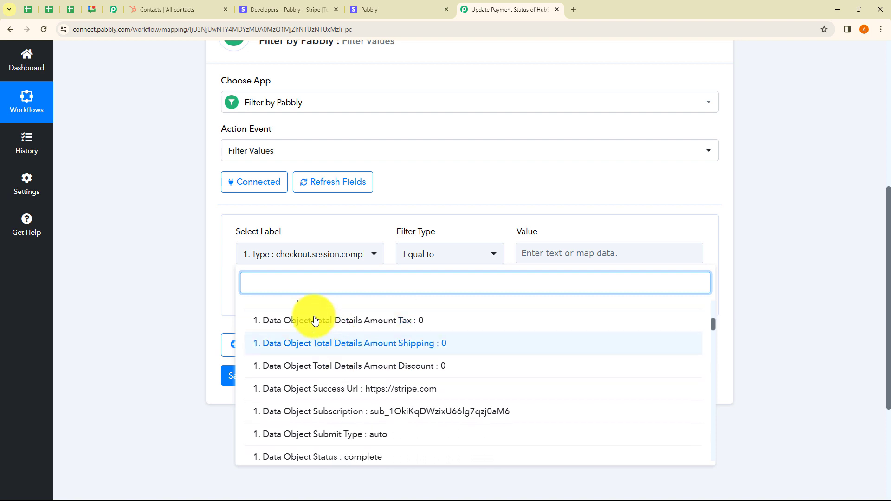
text(link)
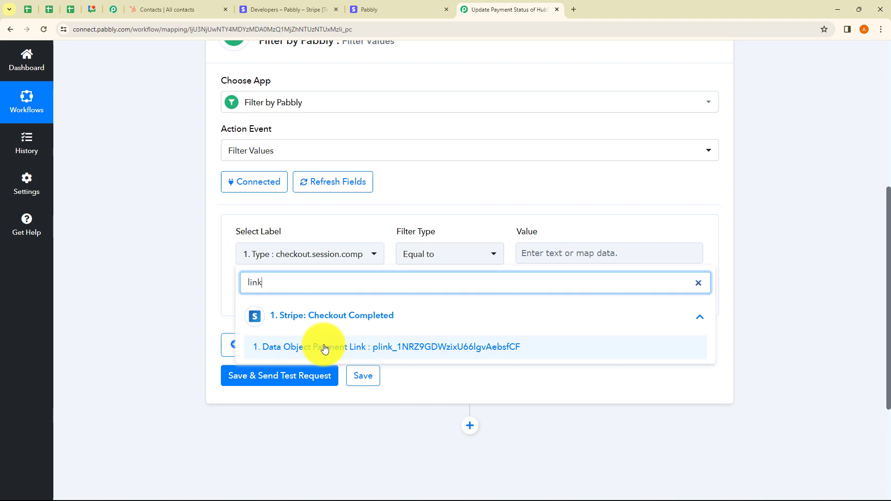
click(324, 349)
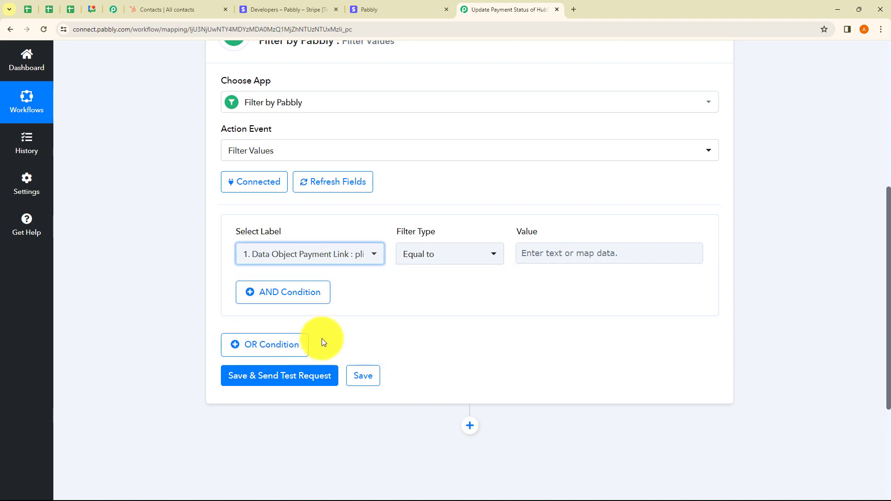
click(463, 254)
Step: Expand the Stripe trigger step and copy the Data Object Payment Link value from its captured response
click(557, 255)
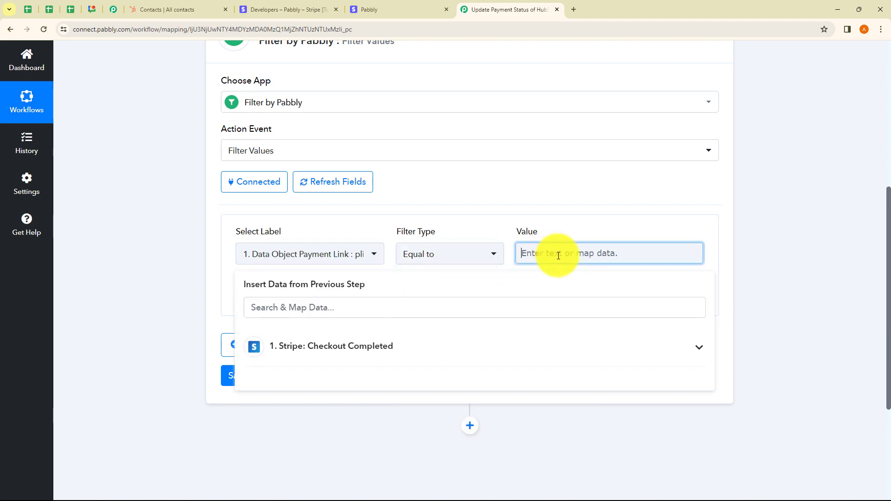
scroll(756, 257, up, 7)
click(460, 257)
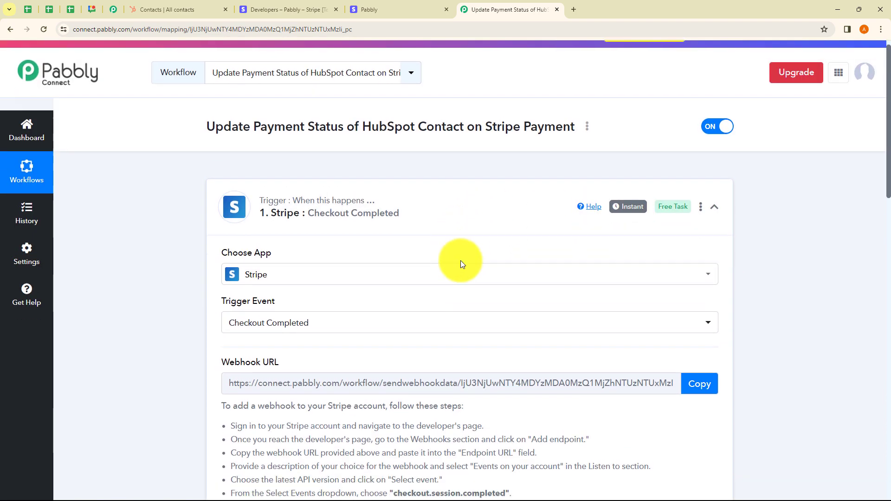
scroll(465, 294, down, 10)
scroll(525, 366, up, 5)
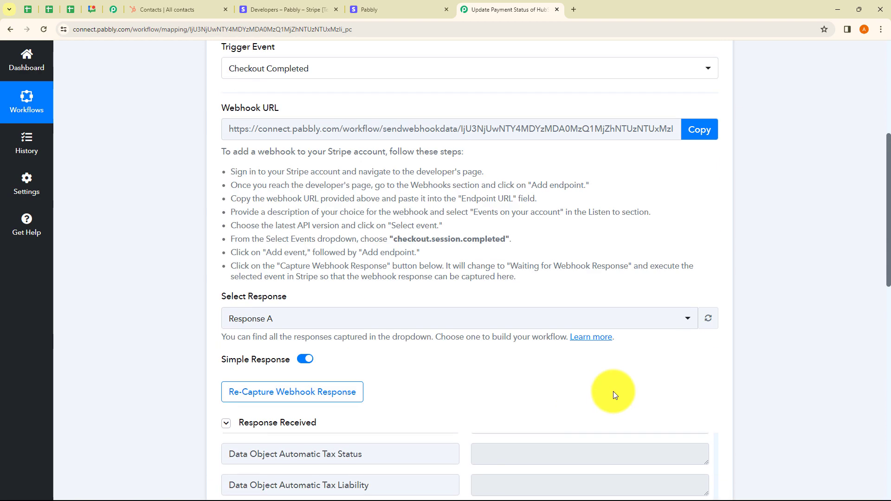
scroll(617, 394, down, 5)
drag(725, 463, 725, 210)
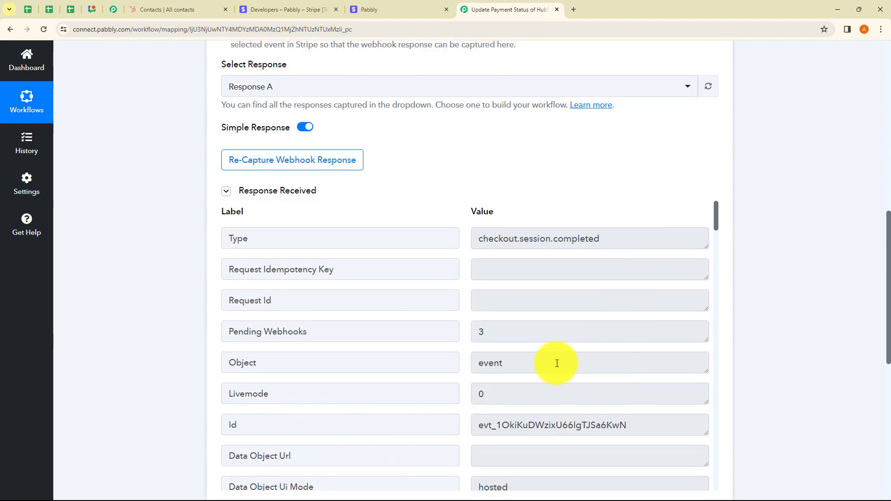
scroll(557, 364, down, 15)
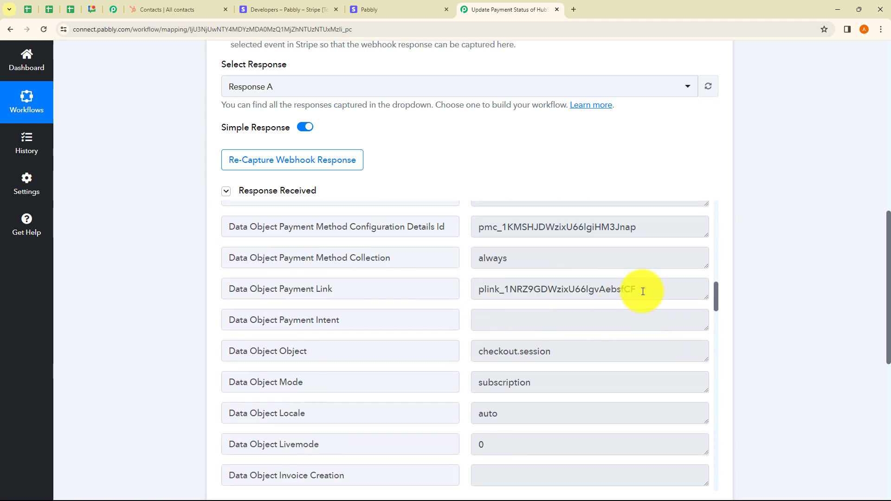
drag(642, 291, 463, 299)
click(714, 327)
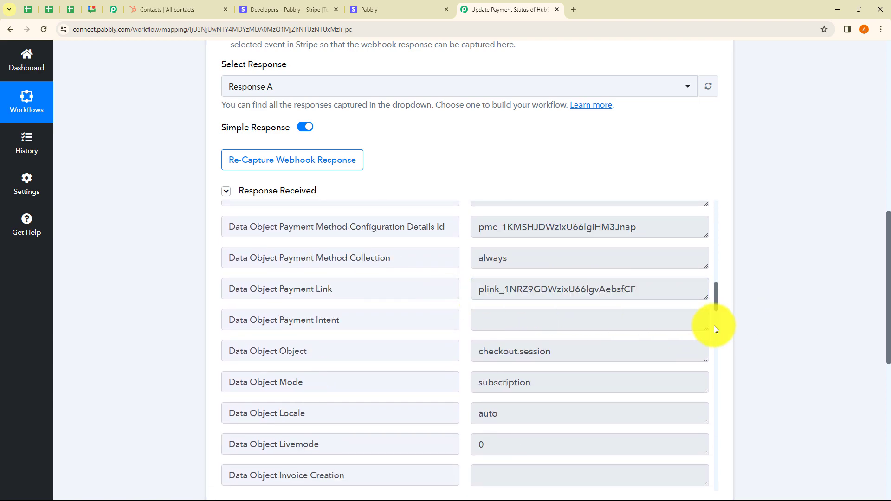
Step: Reopen the Filter by Pabbly step and set the condition's value to the copied payment link ID plink_1NRZ9GDWzixU66lgvAebsfCF
scroll(717, 344, down, 10)
scroll(748, 368, down, 2)
click(471, 237)
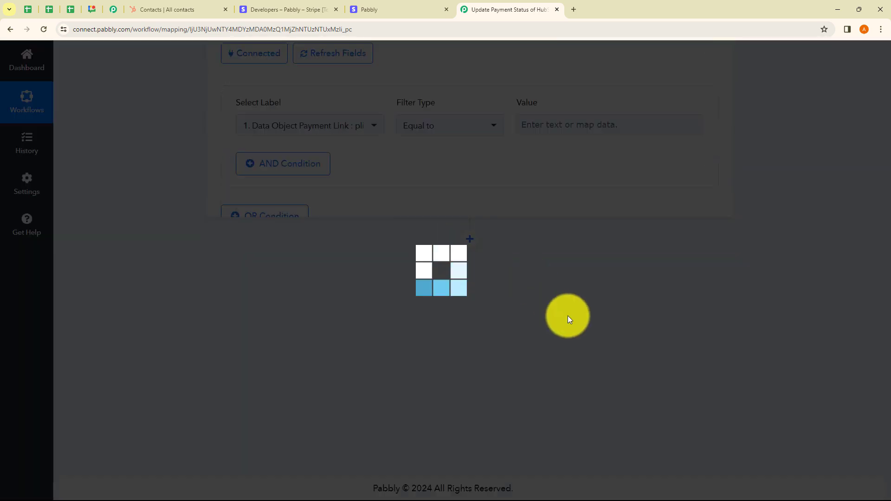
click(528, 395)
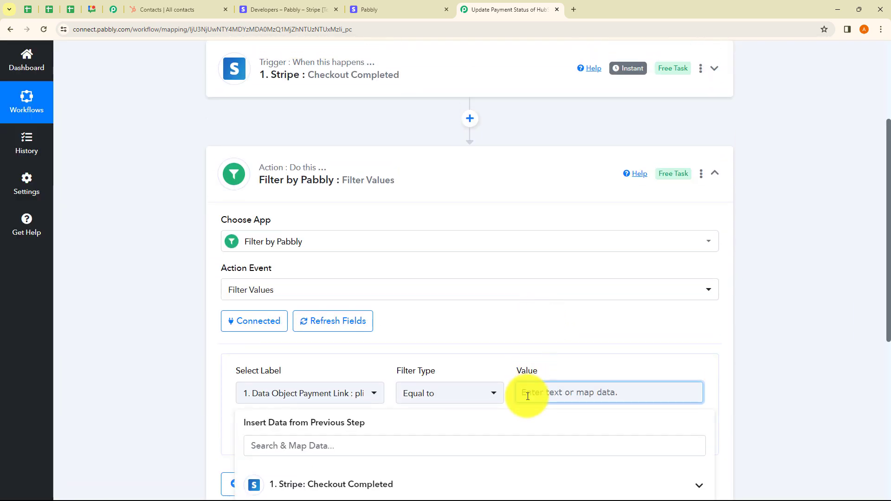
text(plink_1NRZ9GDWzixU66lgvAebsfCF)
click(779, 353)
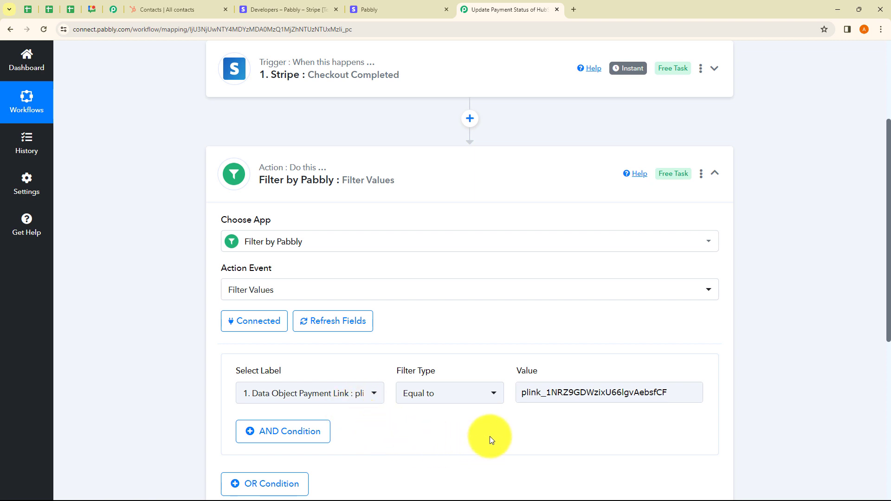
Step: Save the filter step with a test request, check its response, and collapse the step
scroll(492, 436, down, 2)
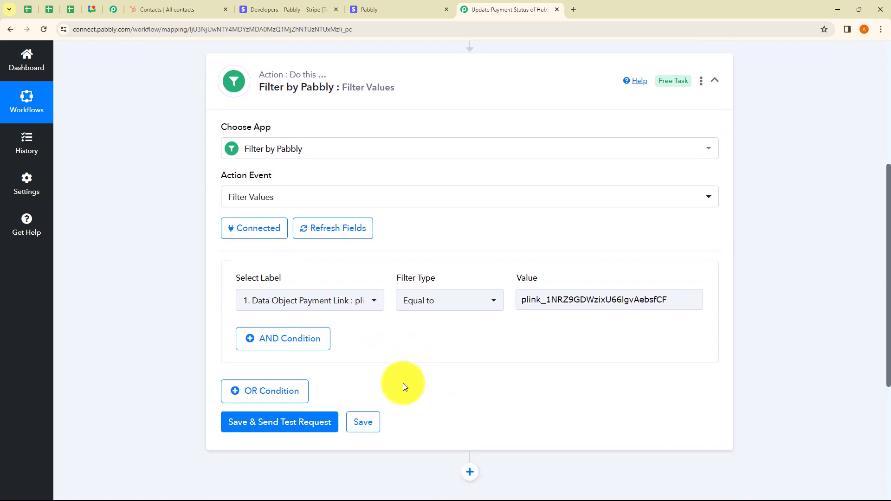
click(278, 423)
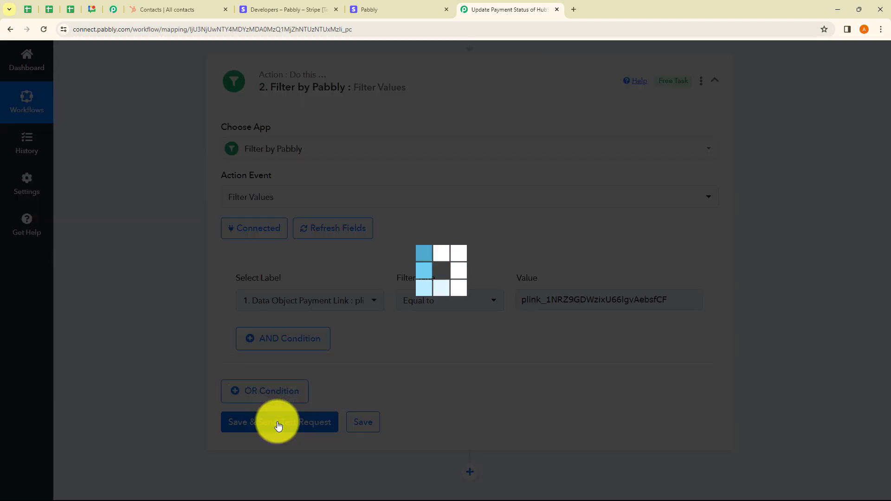
scroll(488, 412, down, 3)
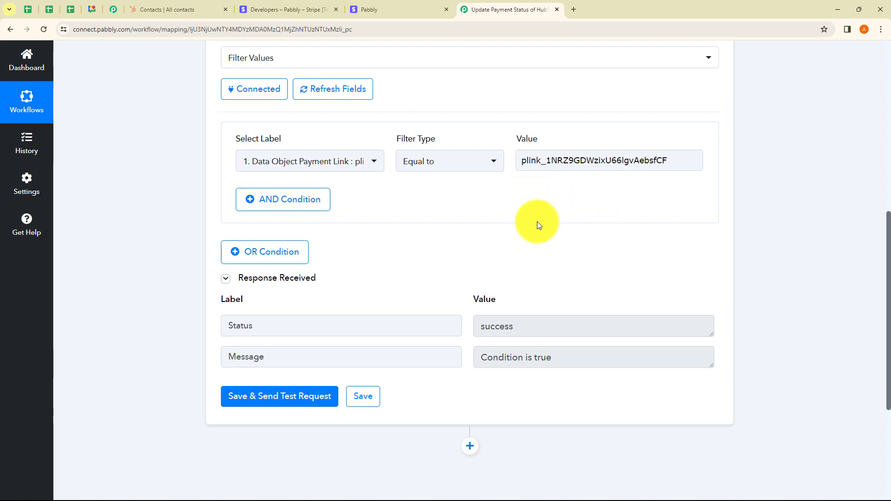
scroll(533, 223, up, 5)
click(464, 188)
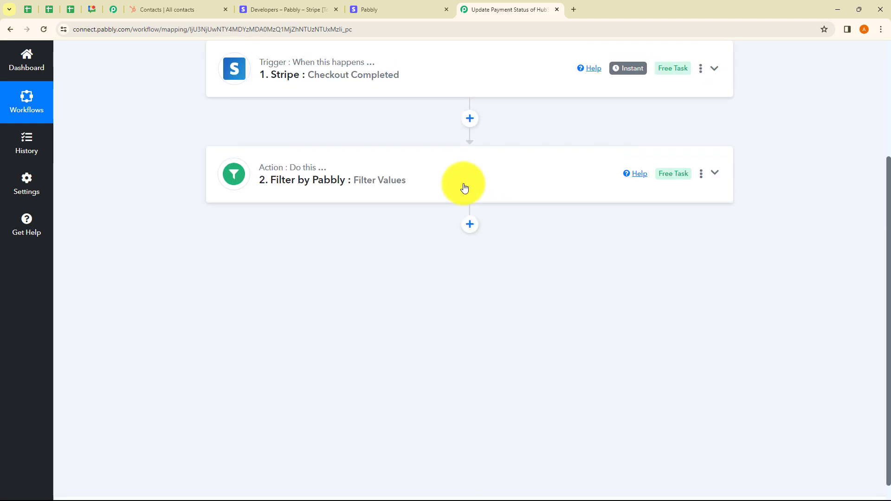
Step: Add a third workflow step after the filter and choose HubSpot CRM as its app
click(470, 224)
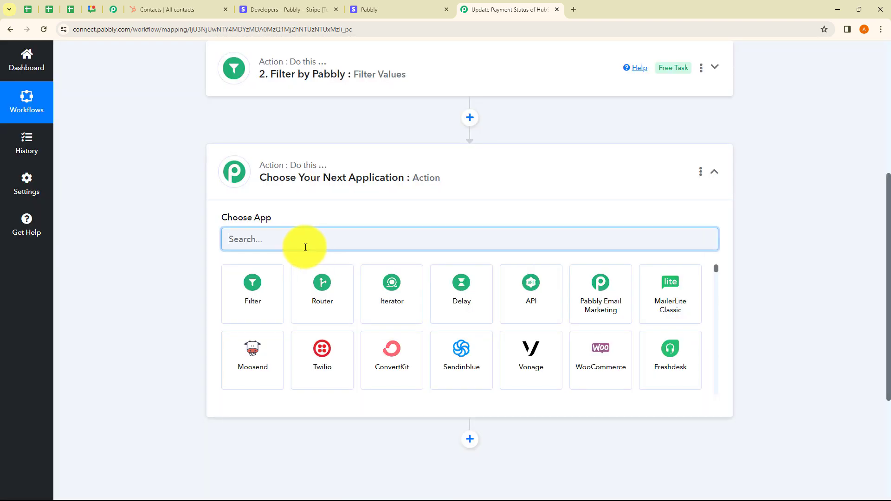
text(Hu)
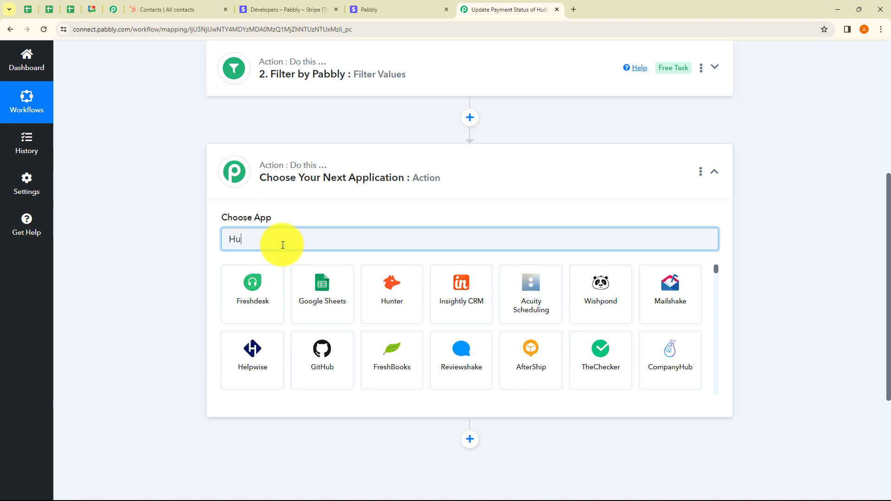
text(bSpo)
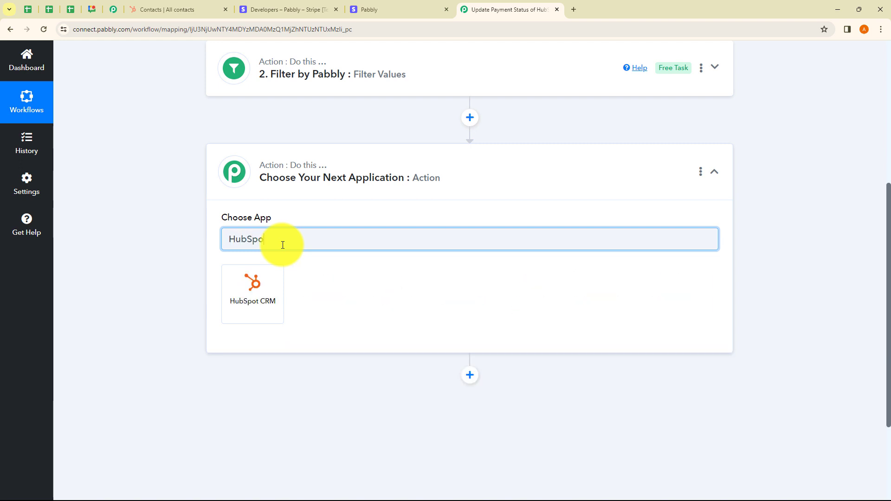
text(t)
click(255, 301)
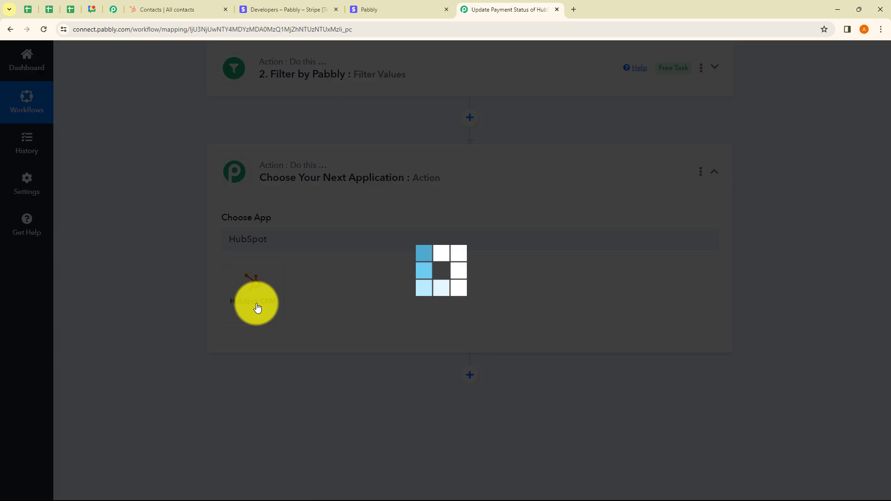
Step: Set the HubSpot CRM step's action event to Search a Contact
click(253, 298)
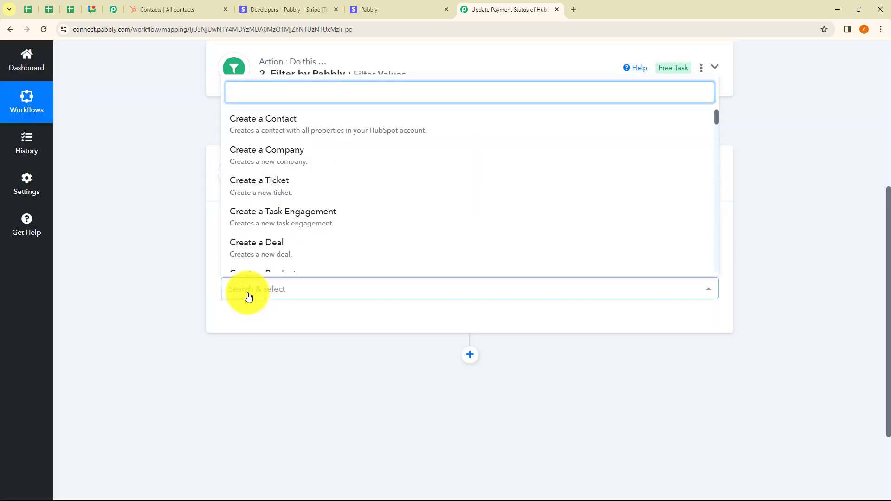
scroll(335, 207, down, 15)
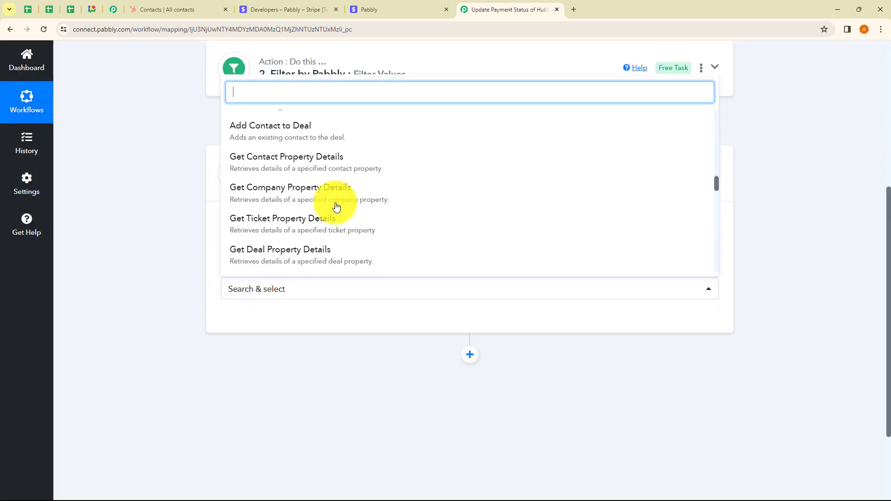
scroll(335, 206, down, 15)
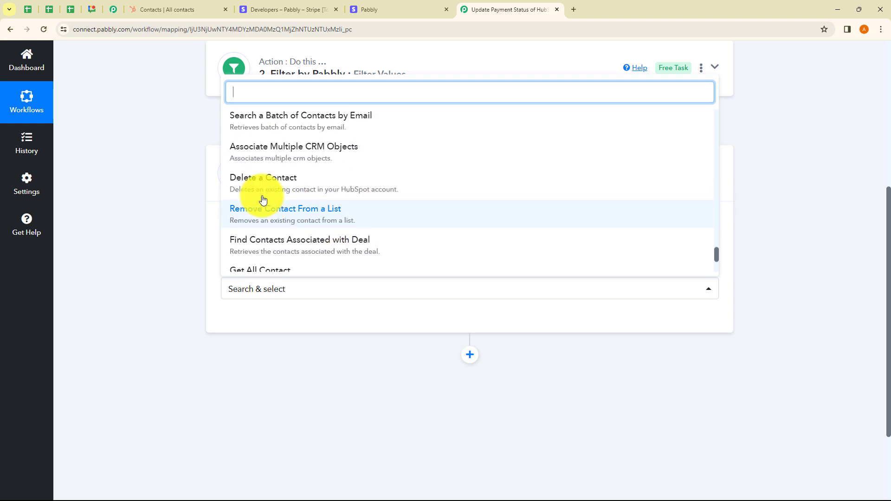
scroll(263, 200, up, 5)
scroll(291, 205, down, 2)
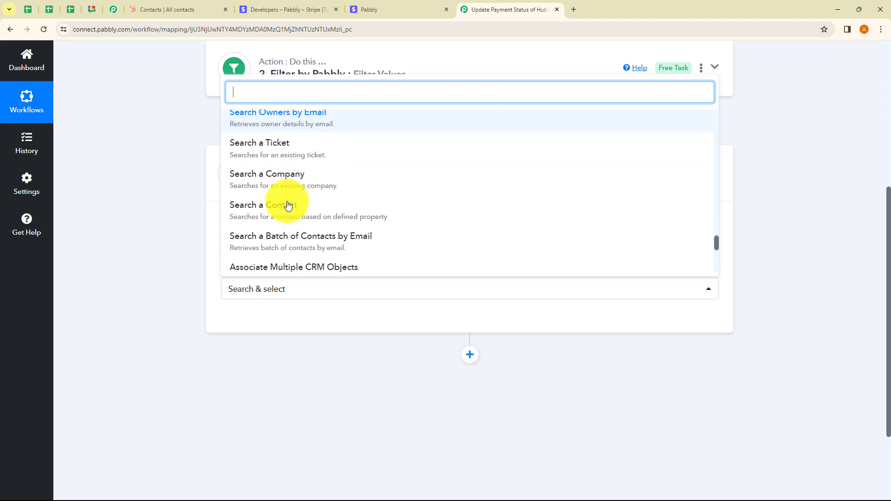
click(281, 209)
Step: Connect the HubSpot CRM step using the existing connection HubSpot CRM #11 and save the connection
click(258, 321)
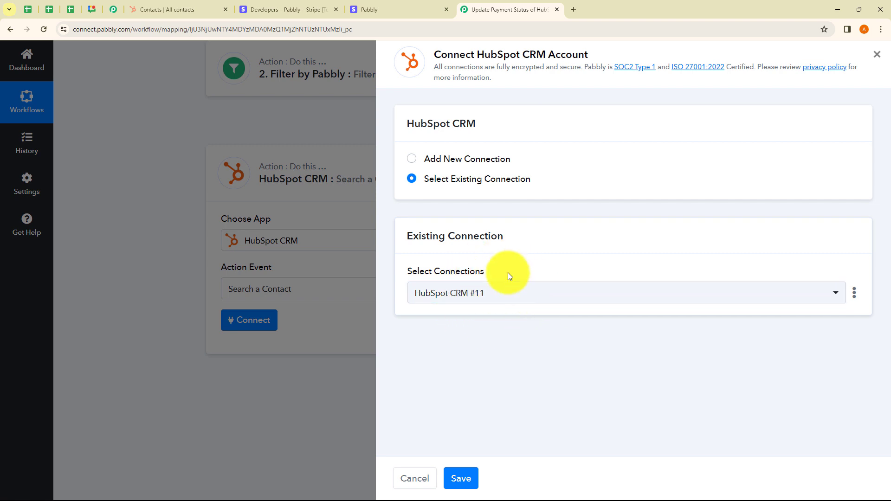
click(412, 159)
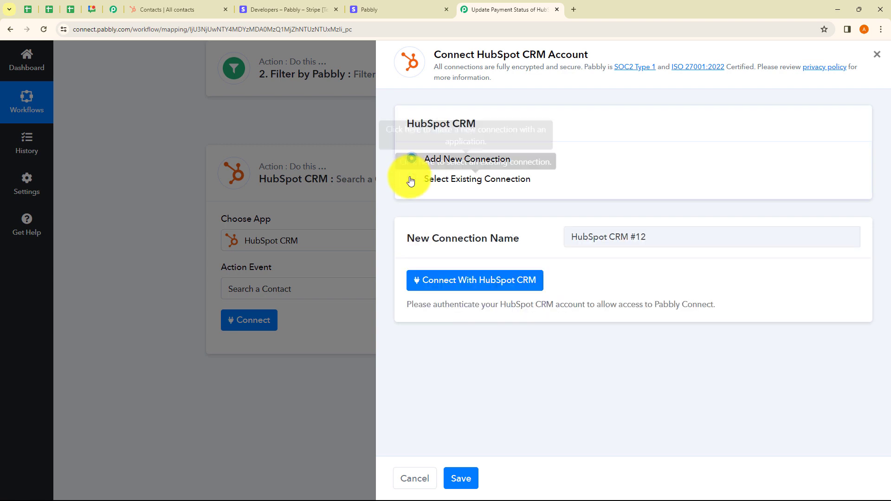
click(412, 179)
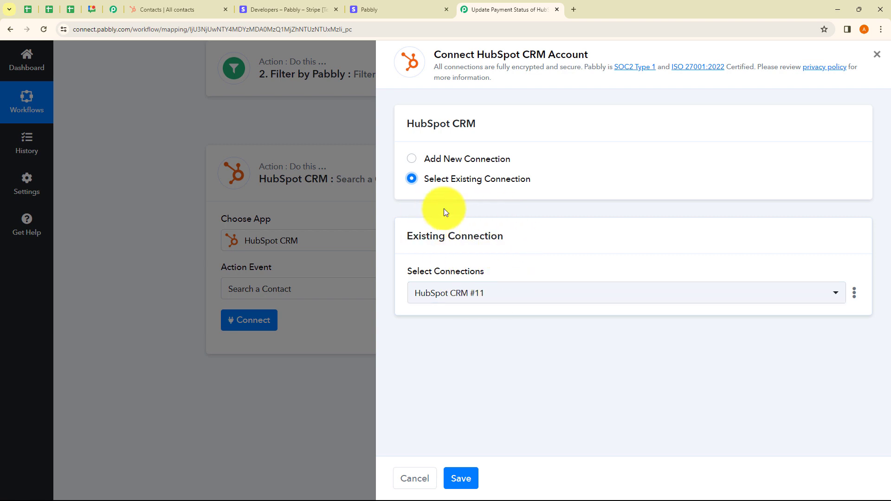
click(462, 295)
scroll(464, 373, down, 3)
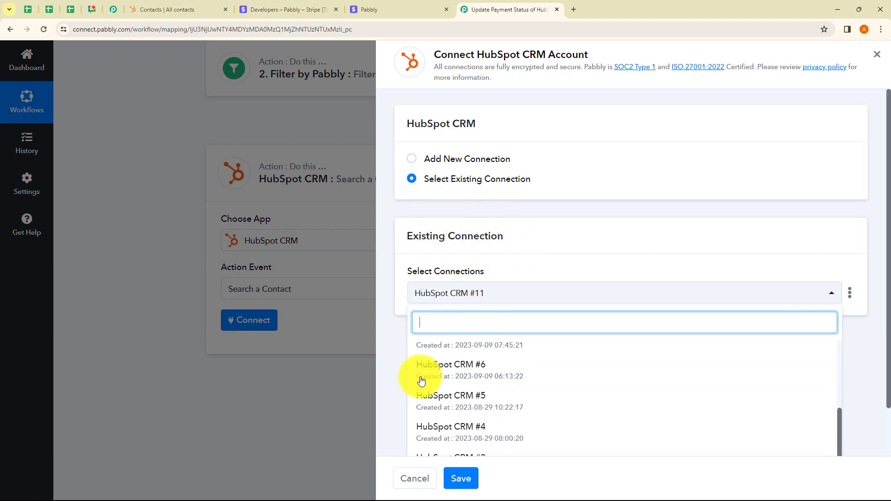
click(398, 377)
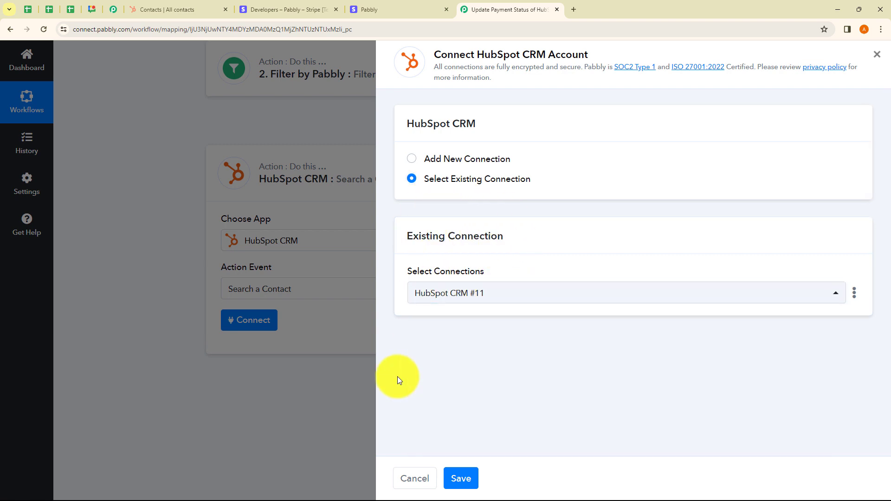
click(411, 160)
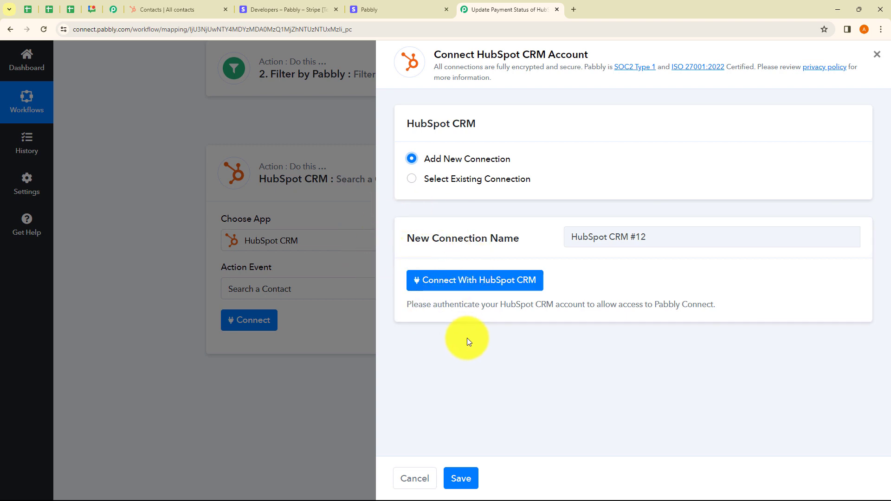
click(413, 180)
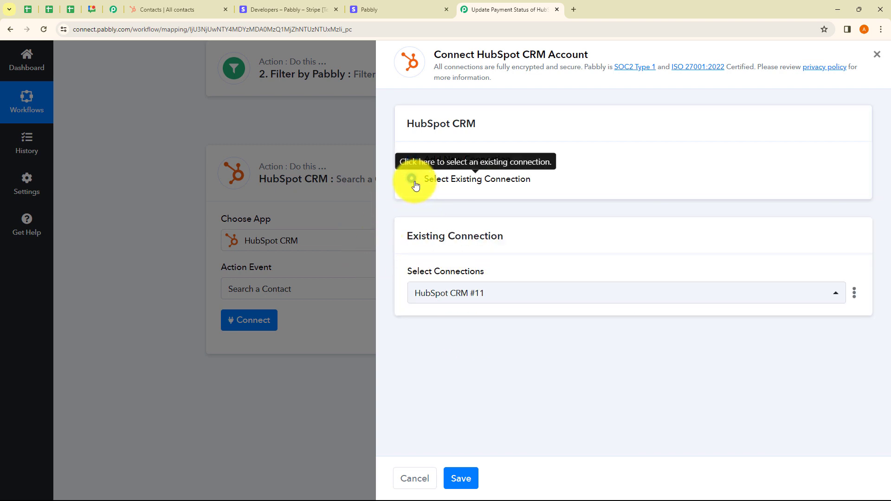
click(465, 478)
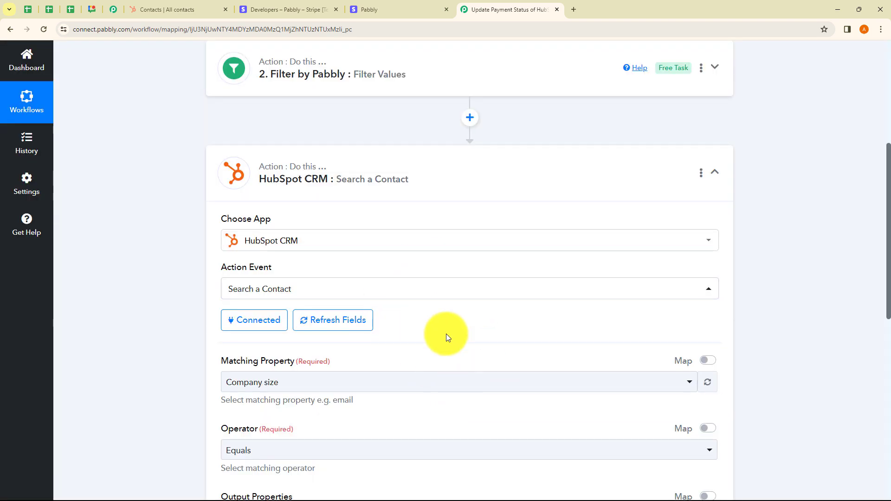
Step: Set the matching property of the HubSpot contact search to Email
scroll(447, 333, down, 2)
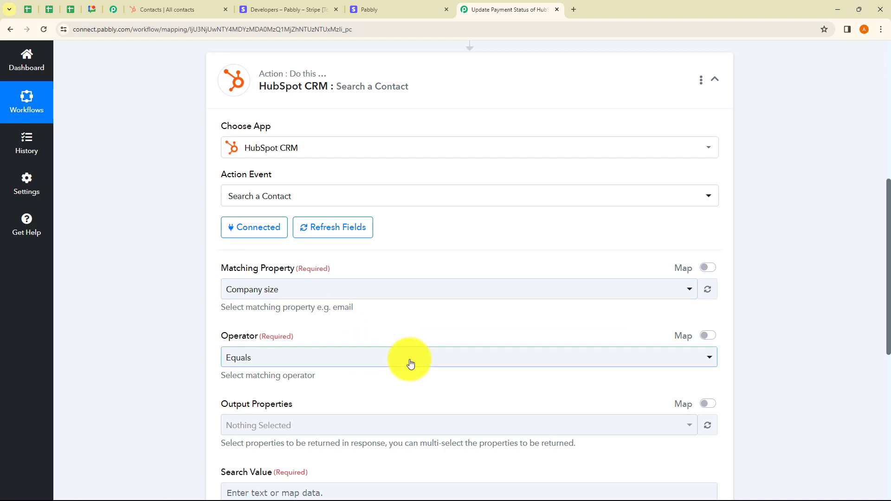
scroll(411, 363, down, 2)
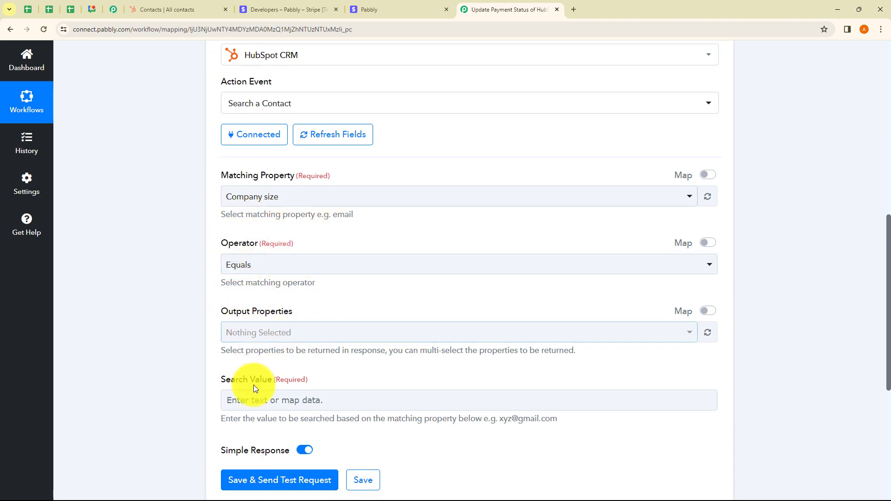
click(297, 203)
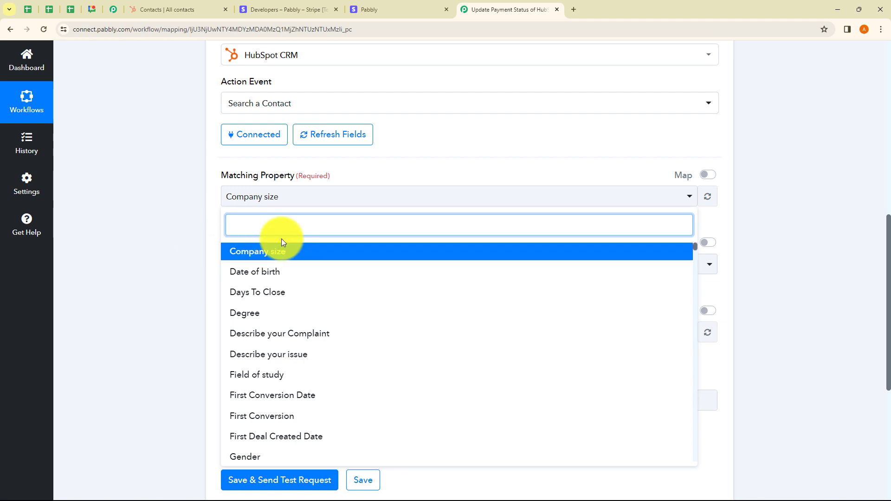
text(Email)
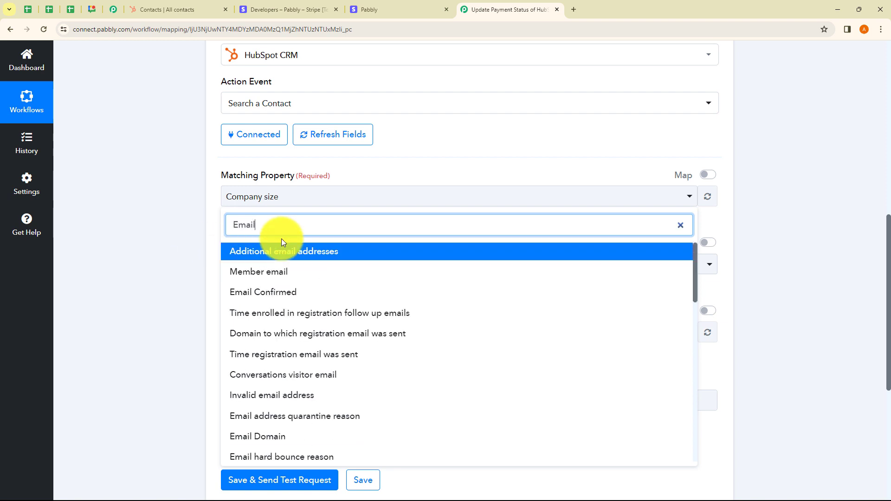
scroll(306, 339, down, 5)
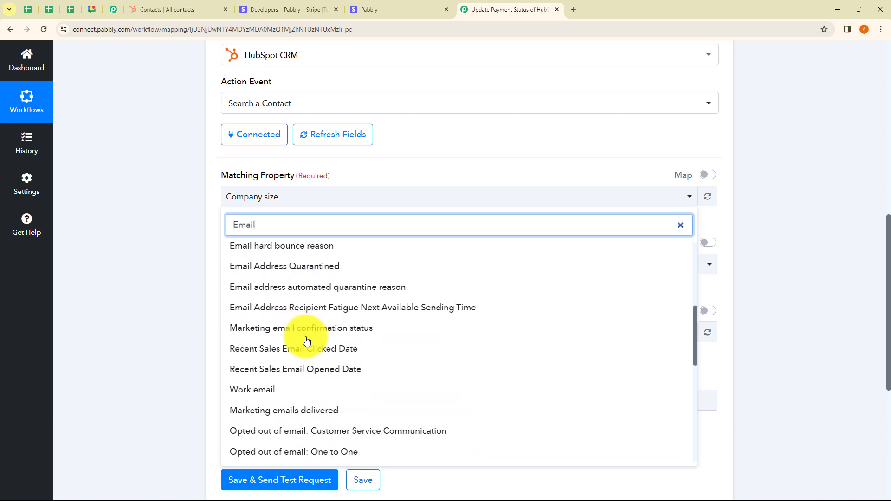
scroll(307, 341, down, 5)
click(249, 331)
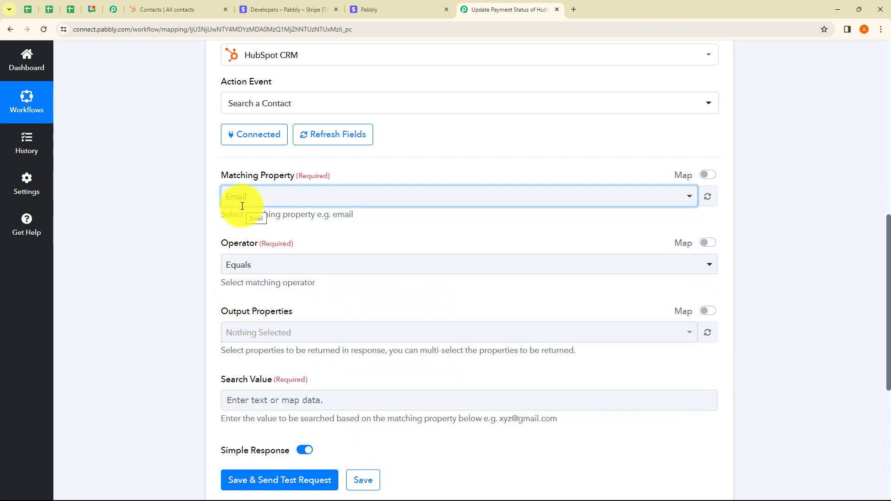
Step: Set the contact search's operator to Equals and map its search value to Data Object Customer Details Email from the Stripe checkout step
click(248, 265)
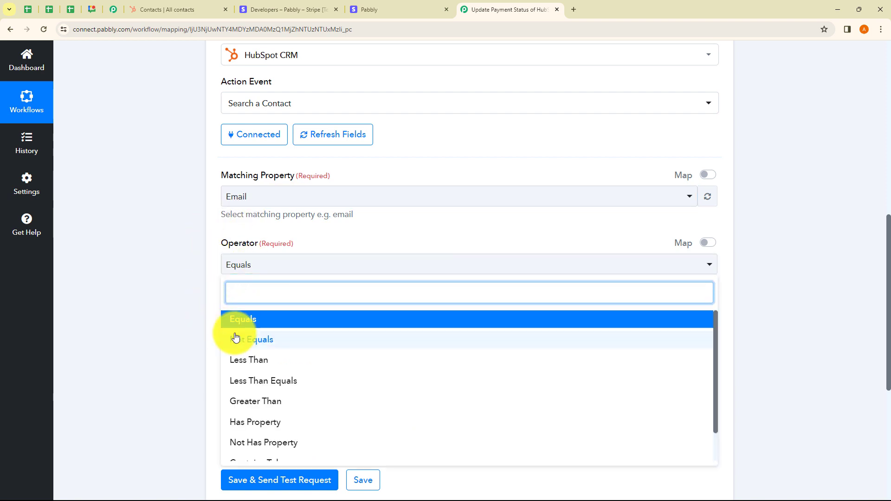
click(235, 323)
scroll(174, 297, down, 3)
click(266, 258)
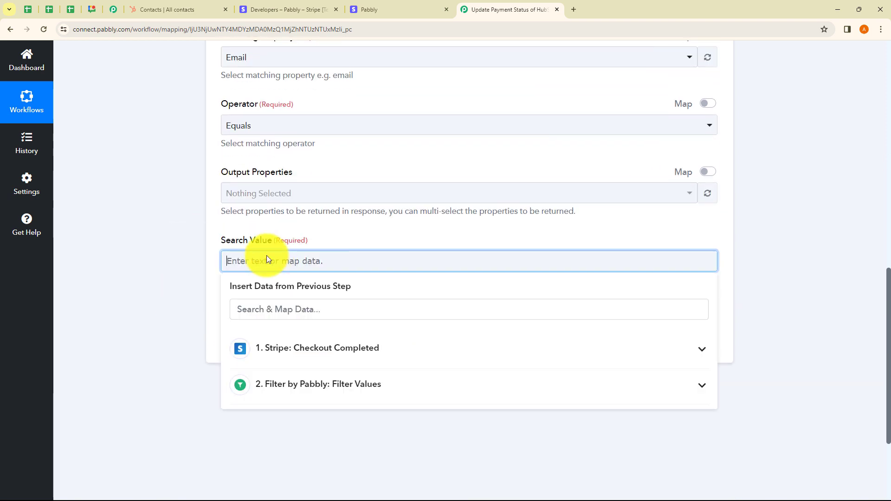
click(280, 353)
click(265, 308)
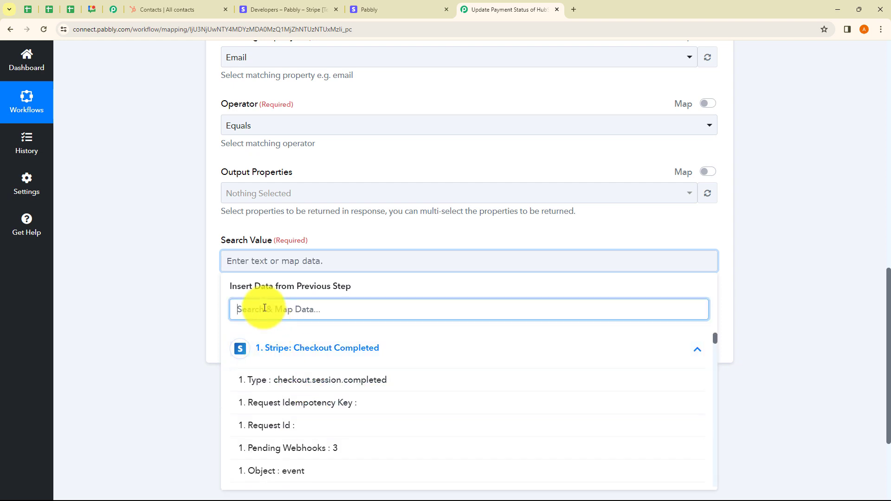
text(email)
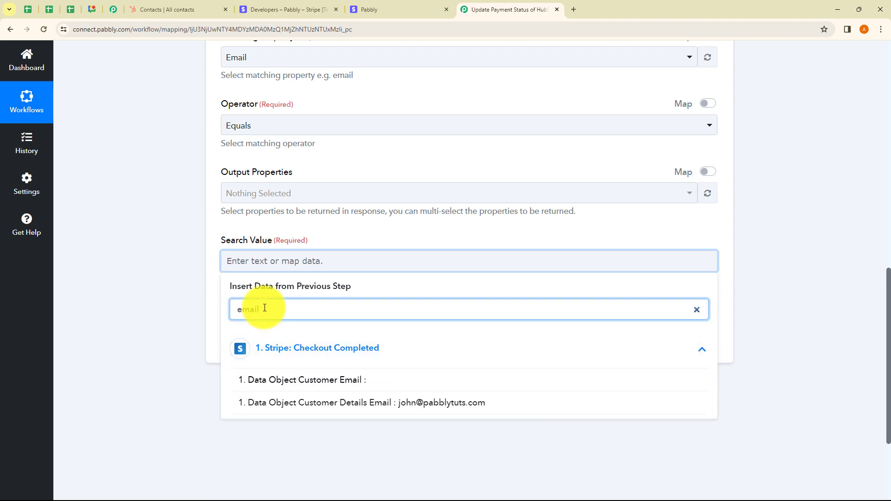
click(319, 404)
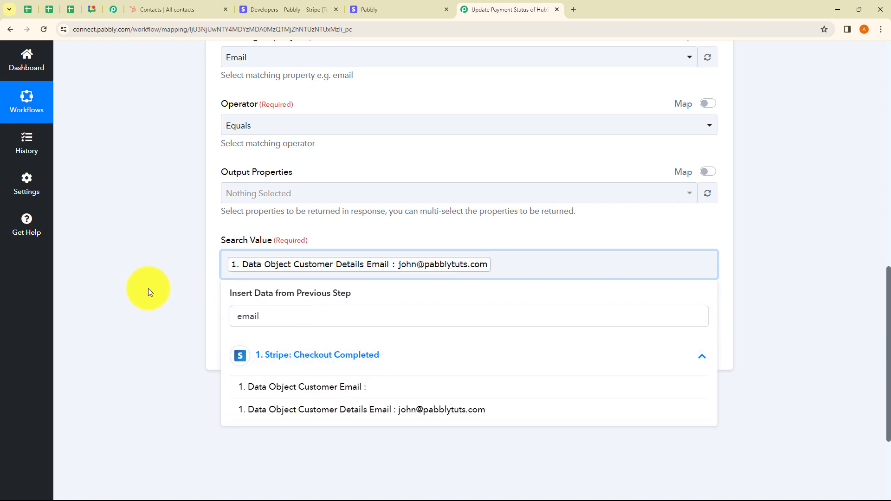
click(148, 291)
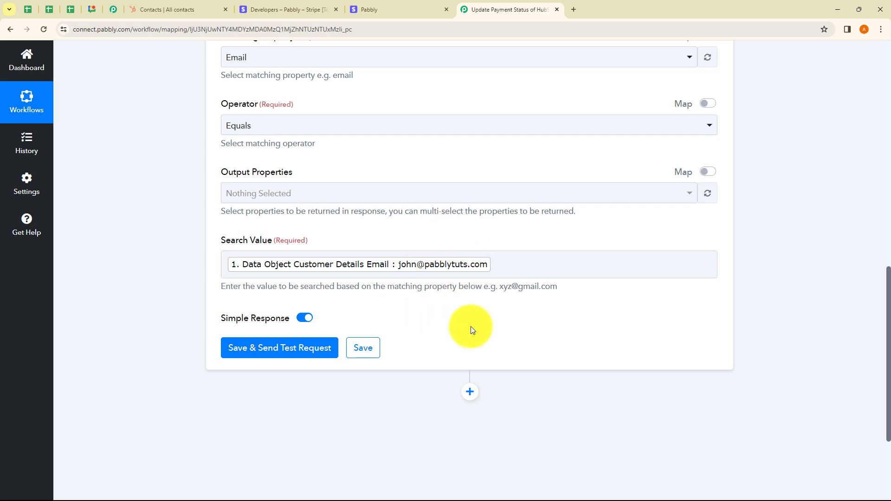
click(502, 276)
click(368, 357)
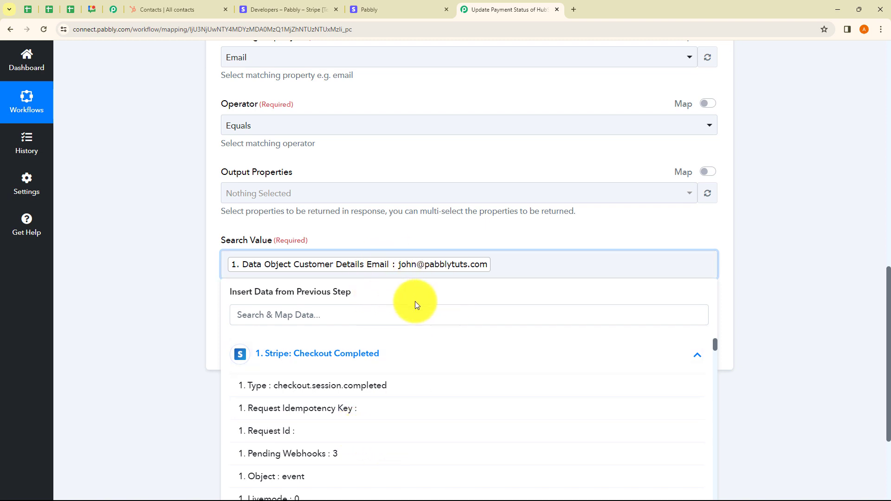
click(766, 287)
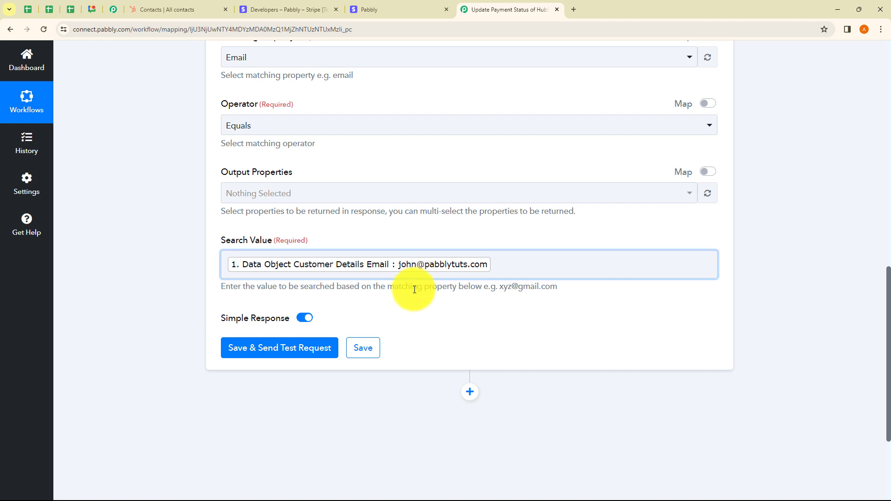
Step: Save the Search a Contact step and send a test request with the mapped email
scroll(414, 289, up, 2)
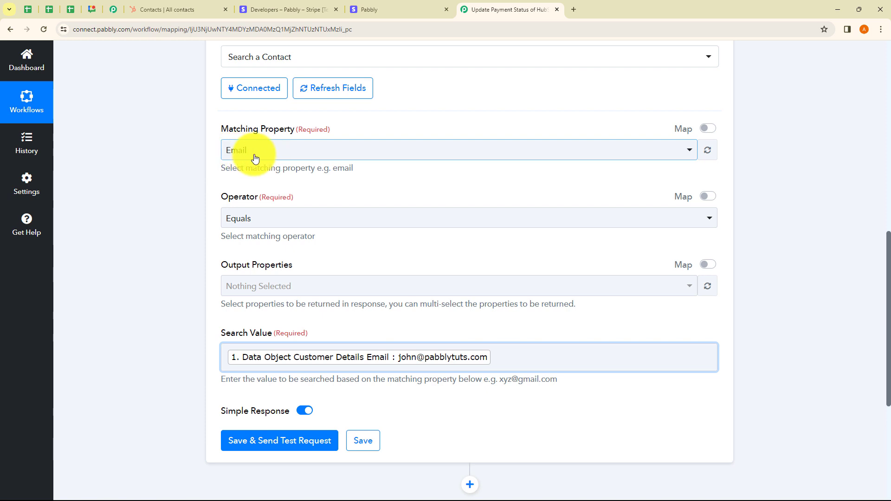
scroll(320, 261, down, 2)
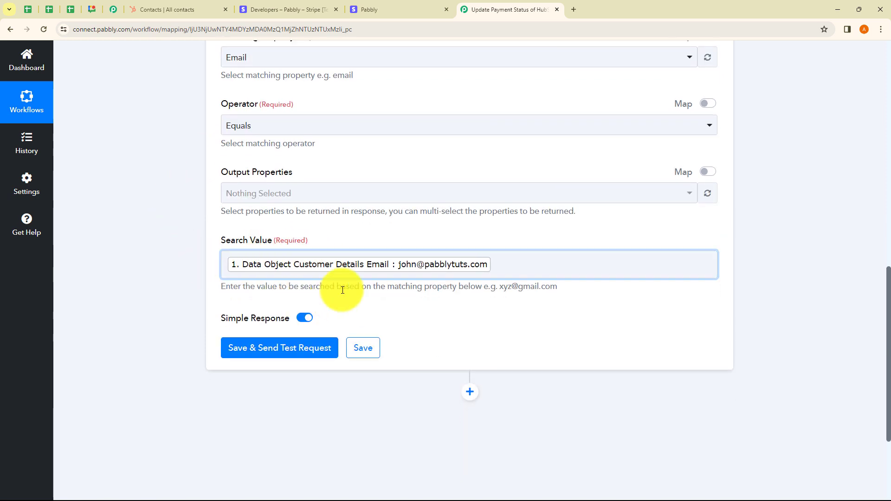
scroll(342, 290, down, 2)
click(265, 259)
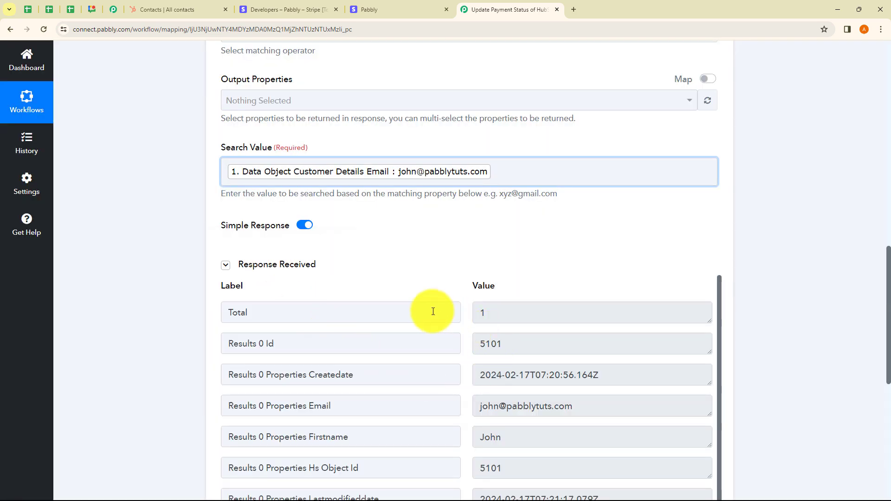
Step: Examine the test response for the contact's email, first and last name, modification date and ID
scroll(445, 269, down, 4)
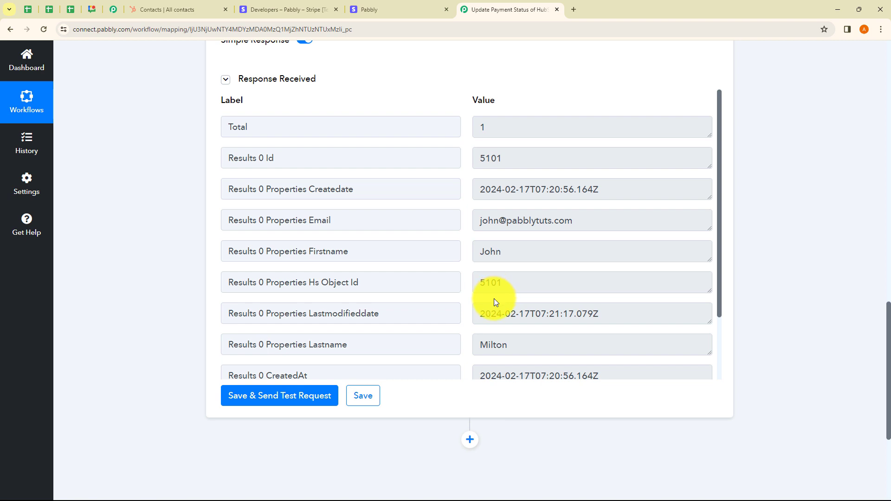
click(481, 225)
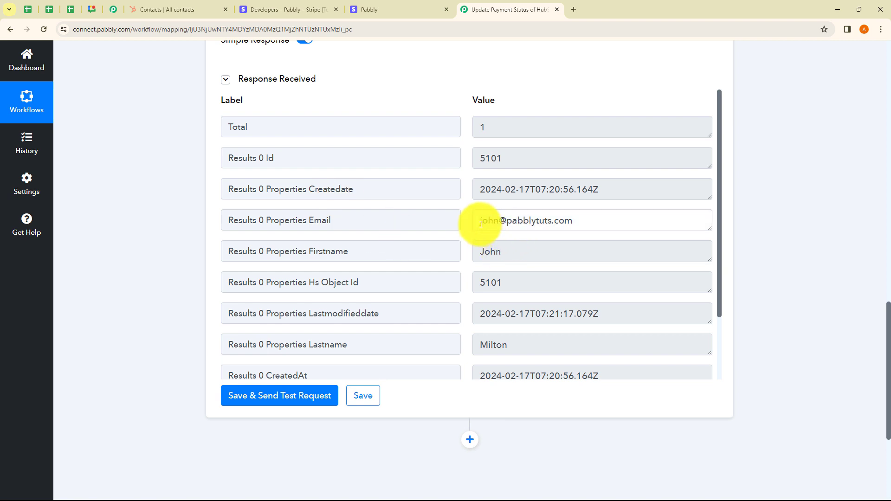
drag(481, 225, 575, 223)
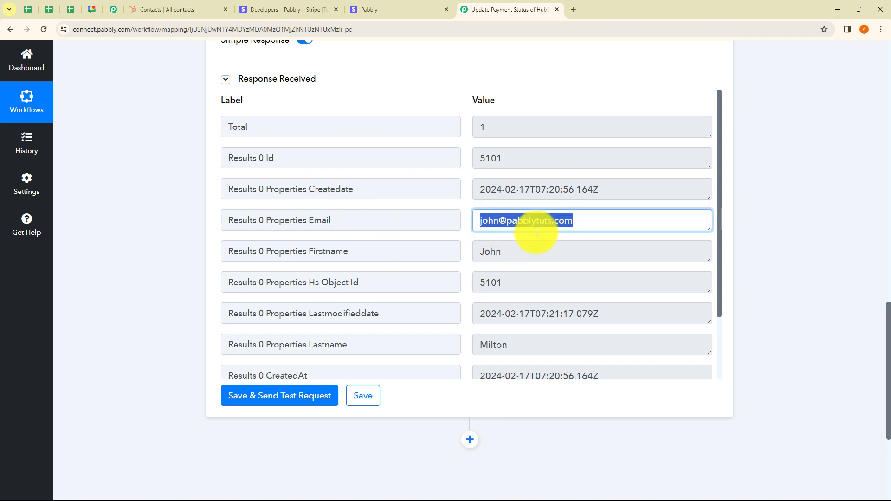
double_click(506, 255)
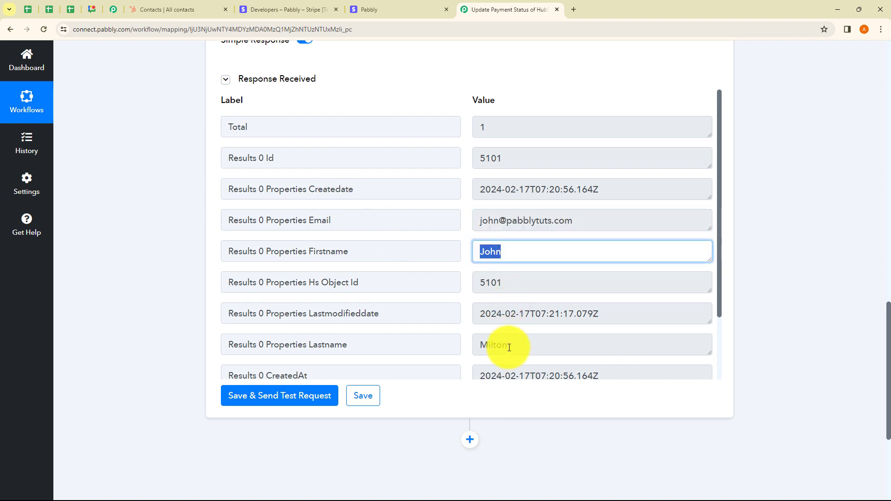
drag(509, 348, 474, 345)
scroll(510, 320, down, 1)
drag(486, 268, 601, 268)
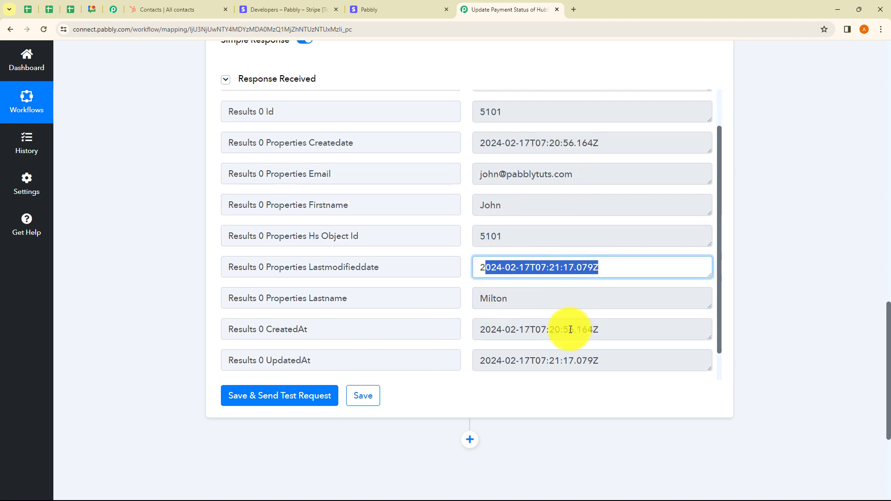
click(534, 383)
scroll(497, 255, up, 1)
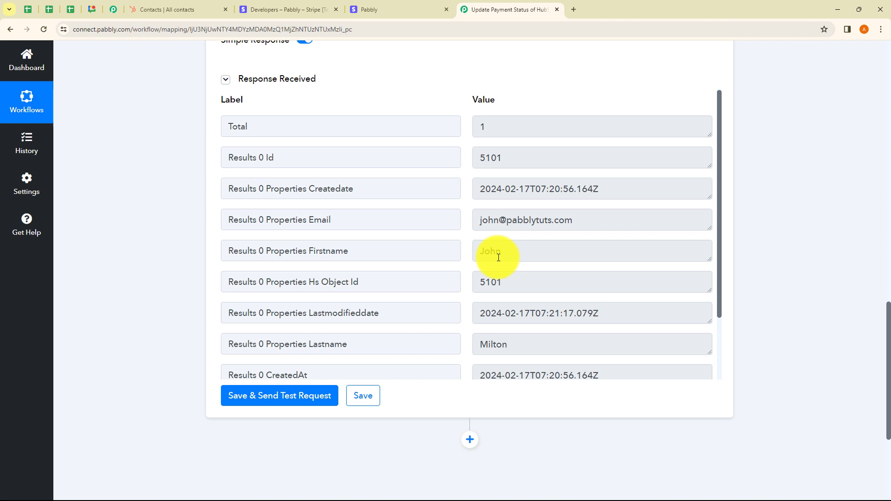
double_click(519, 159)
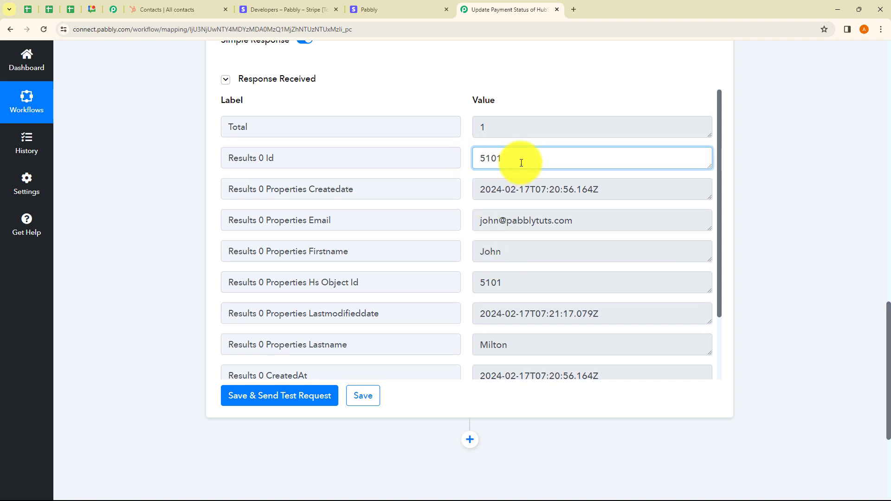
click(628, 98)
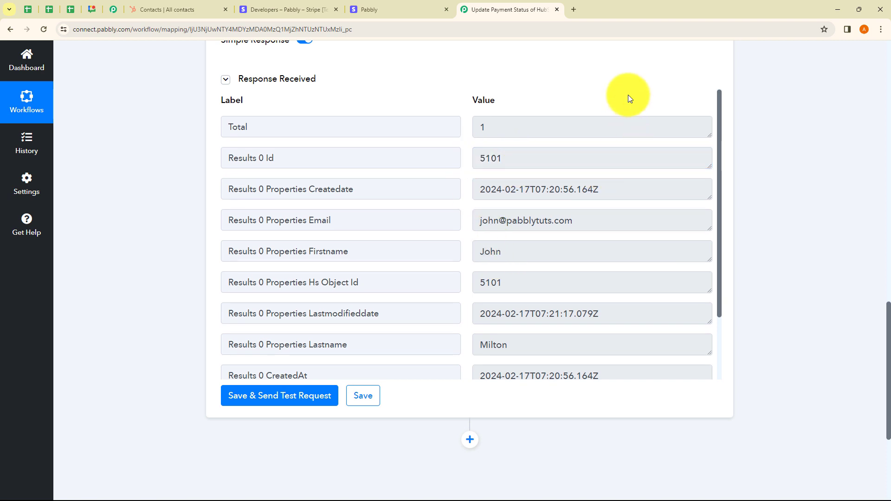
Step: Collapse the Search a Contact step and add a fourth workflow step with HubSpot CRM as its app
scroll(551, 193, up, 5)
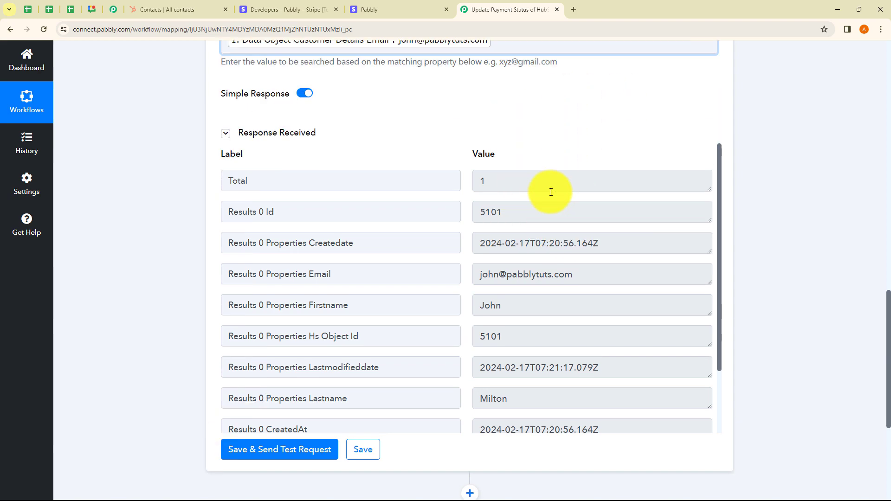
scroll(552, 192, up, 3)
scroll(502, 139, up, 1)
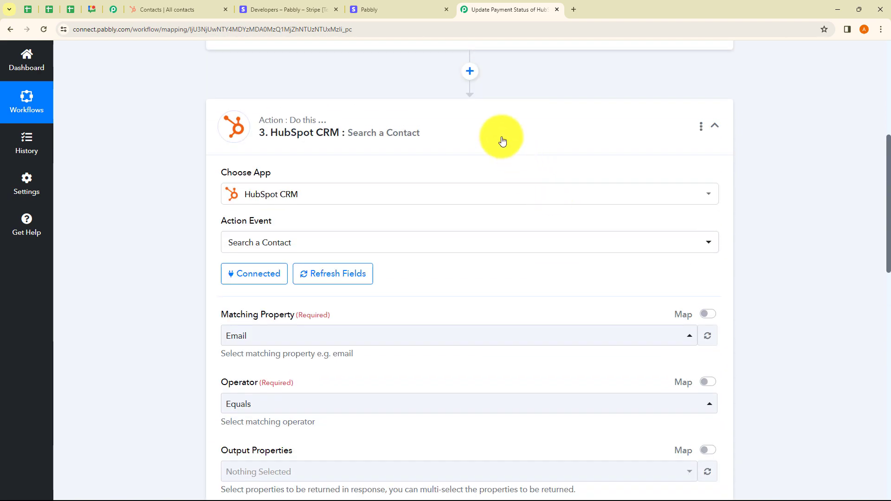
click(504, 139)
scroll(426, 153, up, 4)
scroll(426, 158, down, 5)
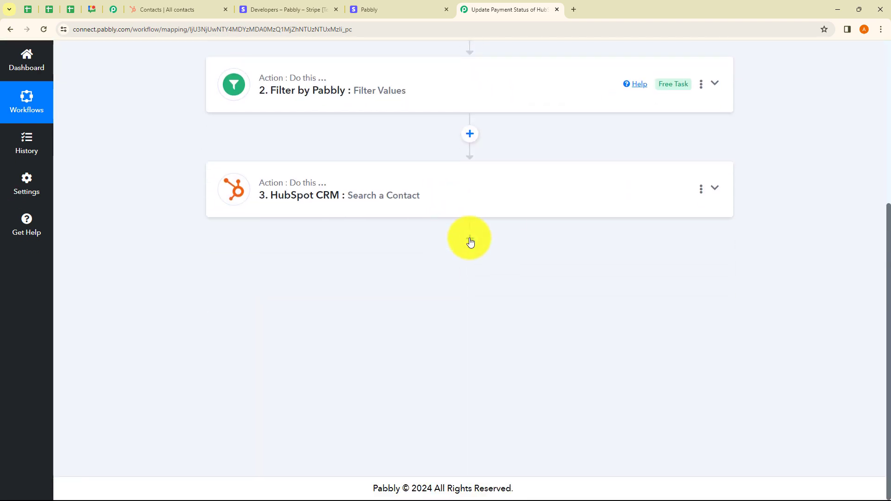
click(469, 241)
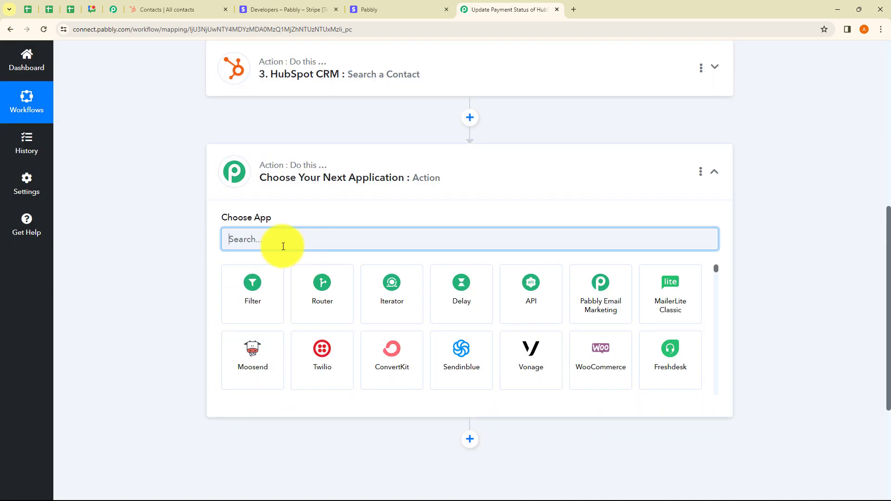
text(Hu)
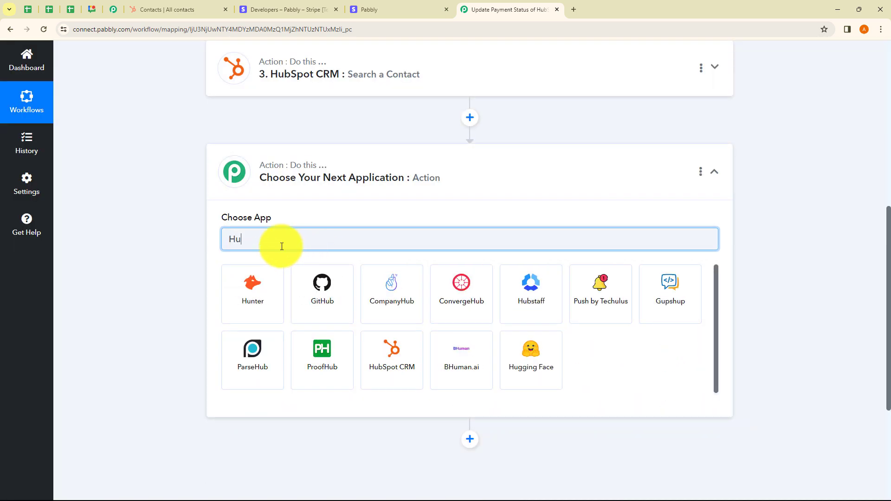
text(bSpot)
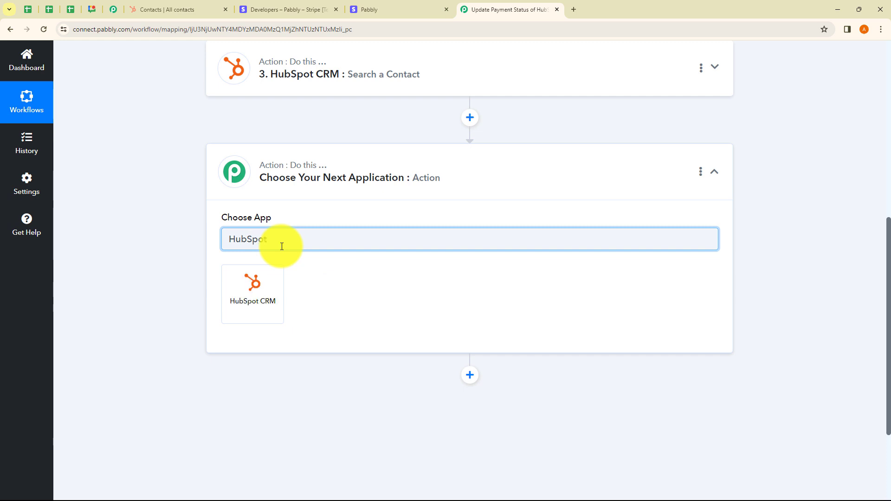
click(271, 281)
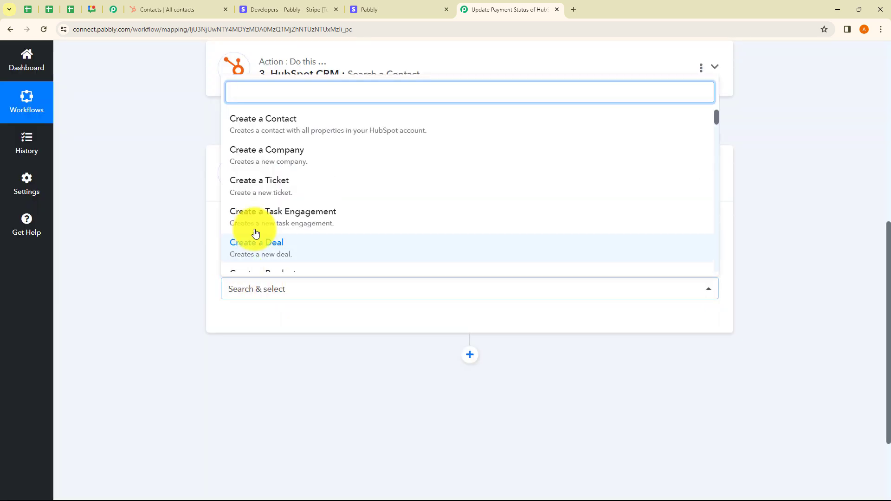
Step: Set the fourth step's action event to Update a Contact and connect it through the existing connection HubSpot CRM #11
text(Upat)
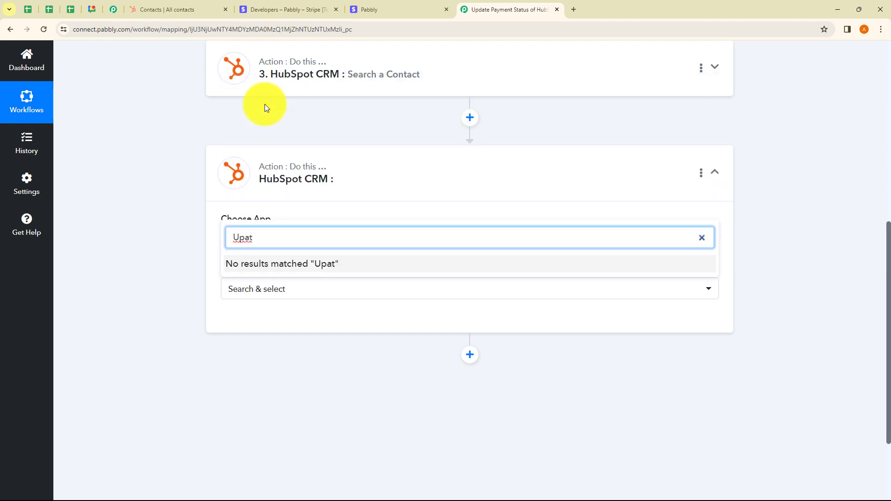
key(BackSpace)
key(BackSpace)
text(date)
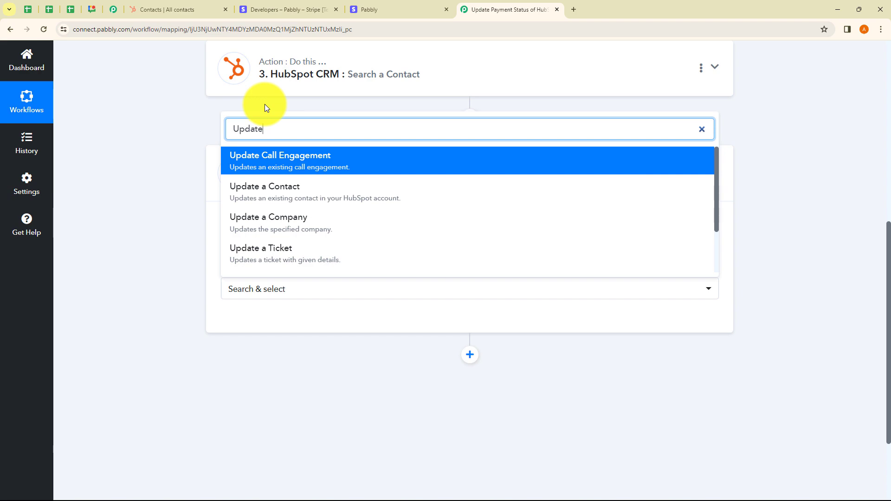
click(295, 198)
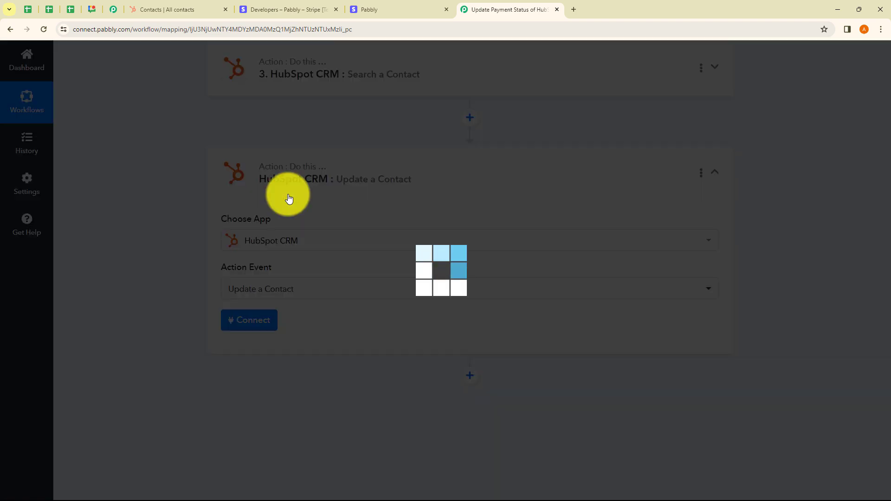
click(262, 322)
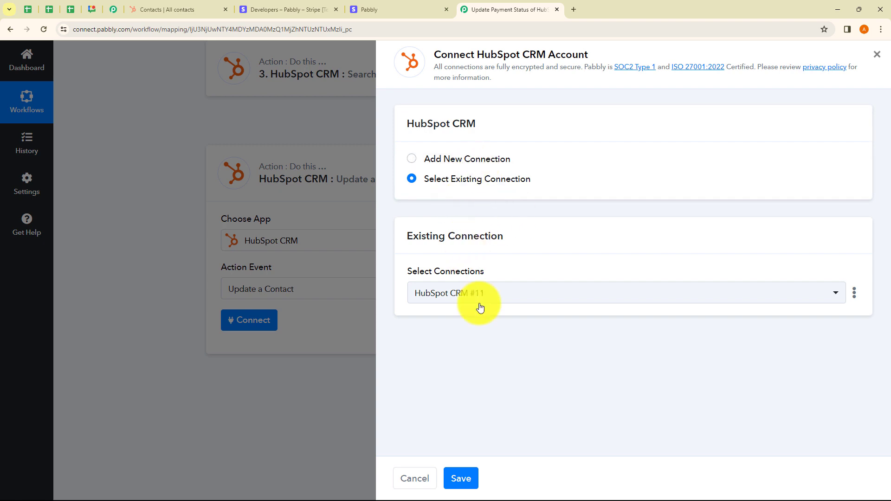
click(457, 471)
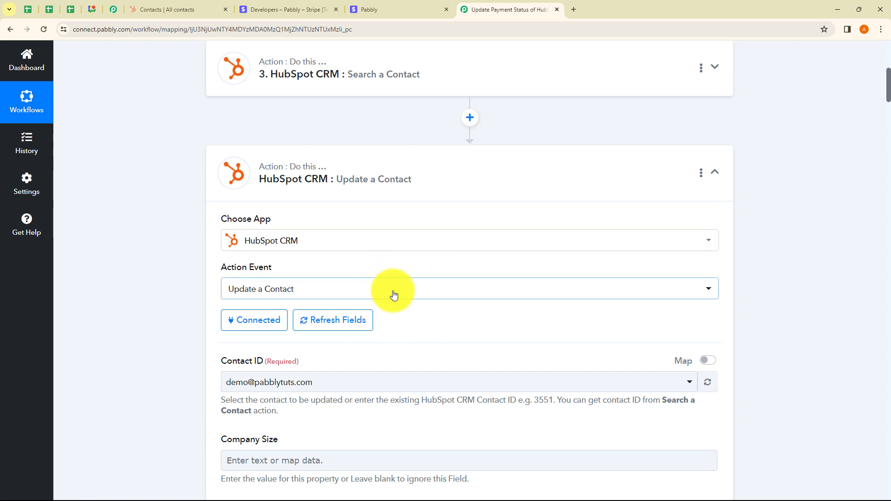
Step: Look through the Update a Contact step's available contact properties, from Contact ID and Company Size to Status and the click ID fields
scroll(395, 294, down, 1)
scroll(394, 294, down, 3)
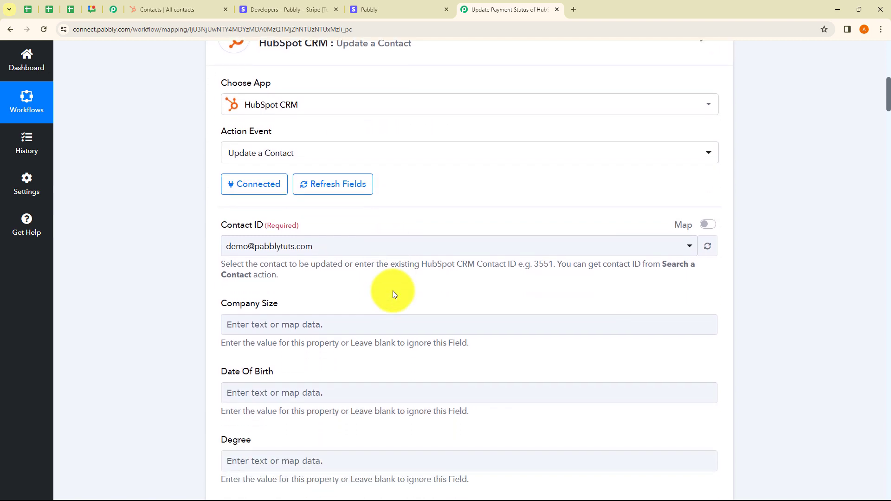
scroll(393, 290, down, 1)
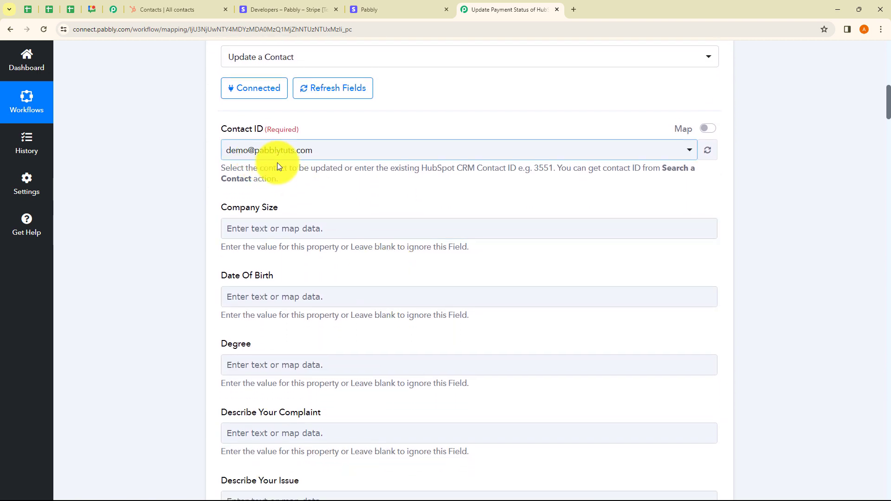
scroll(297, 311, down, 8)
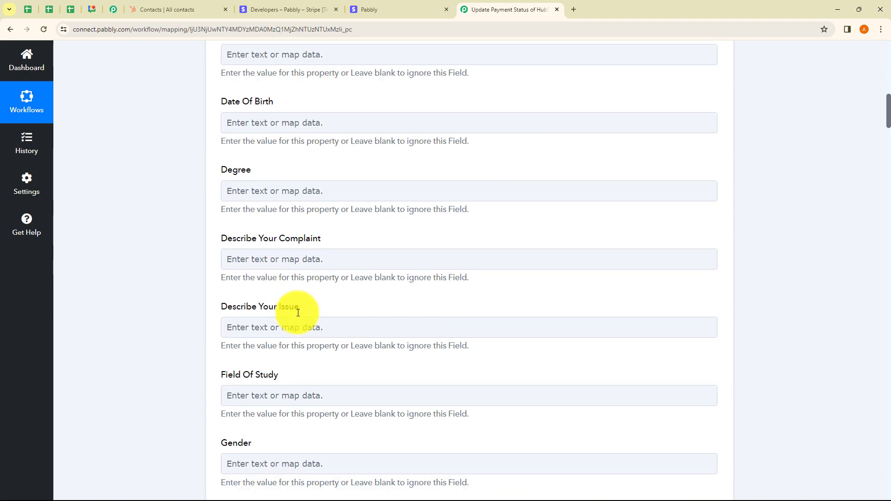
scroll(298, 313, down, 9)
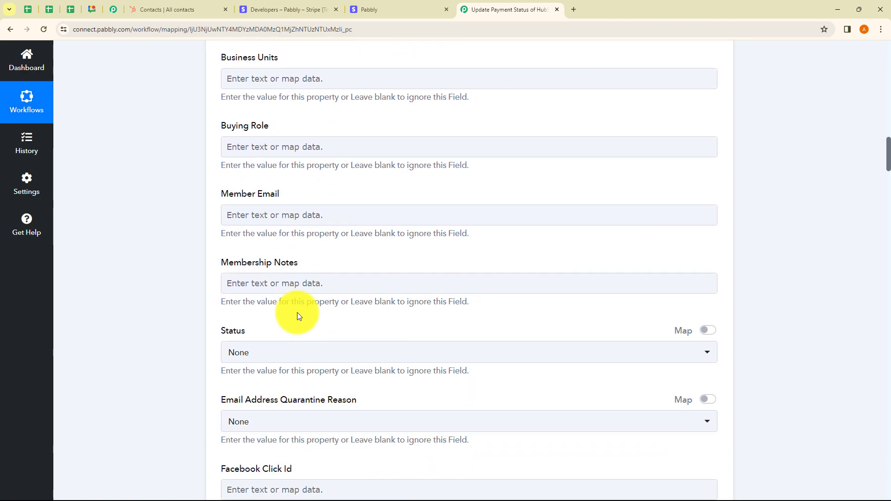
scroll(392, 334, down, 4)
scroll(392, 336, up, 10)
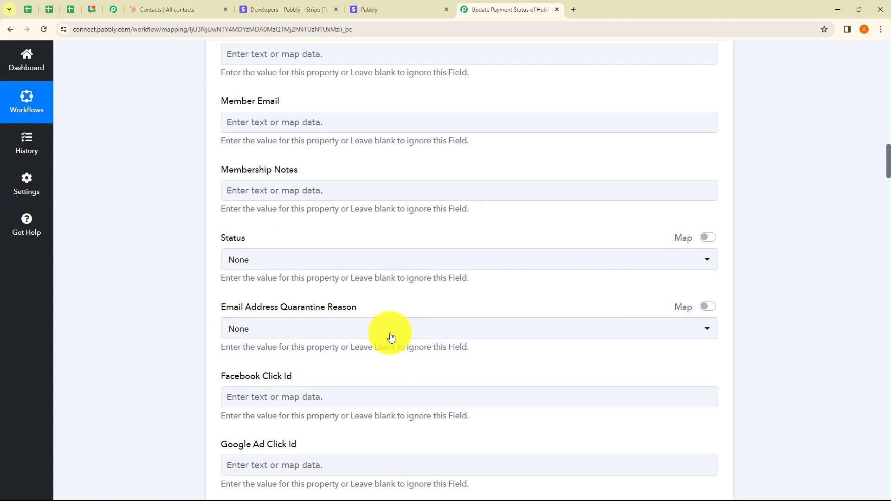
scroll(390, 334, up, 8)
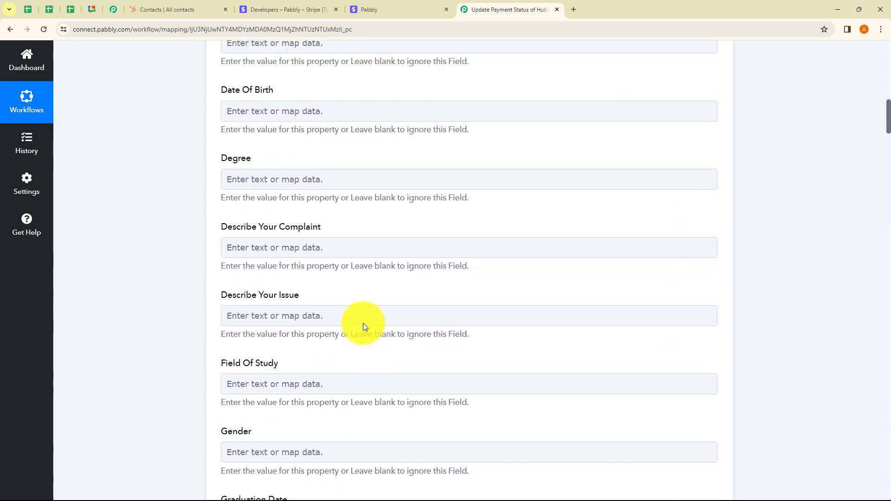
scroll(366, 335, up, 8)
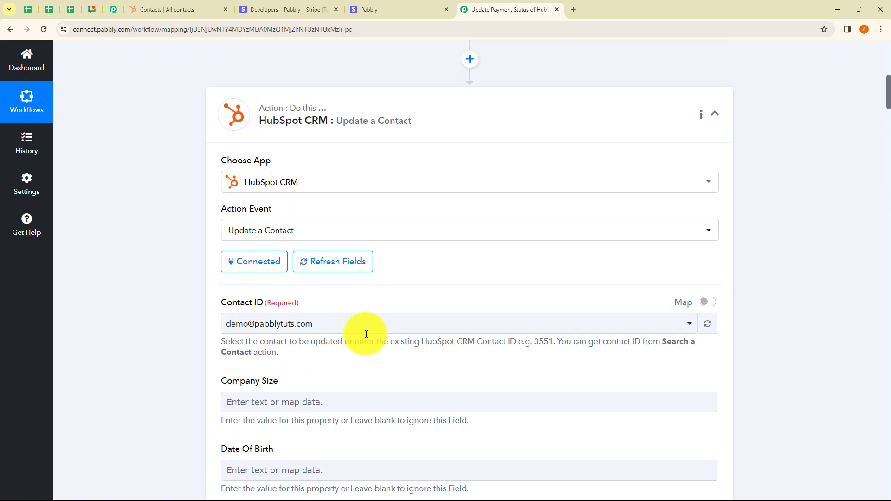
scroll(293, 321, down, 1)
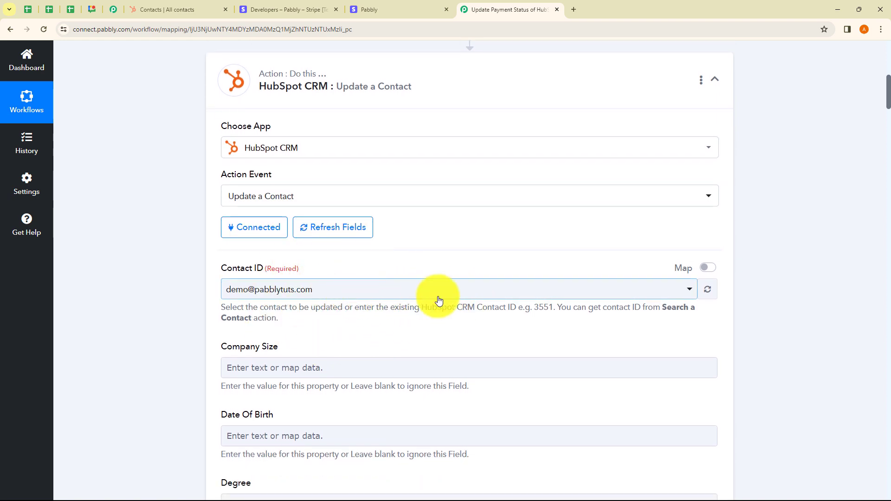
Step: Enable mapping for the required Contact ID and clear its prefilled value
click(708, 268)
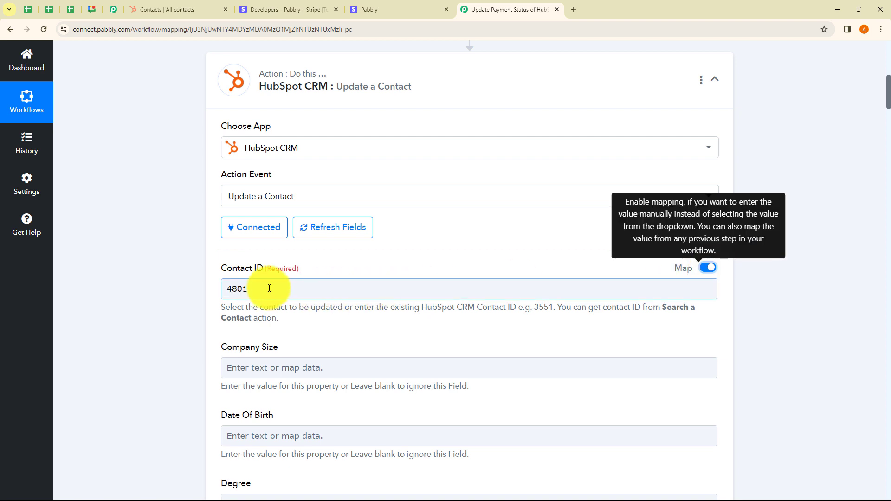
drag(268, 288, 191, 289)
key(BackSpace)
click(179, 288)
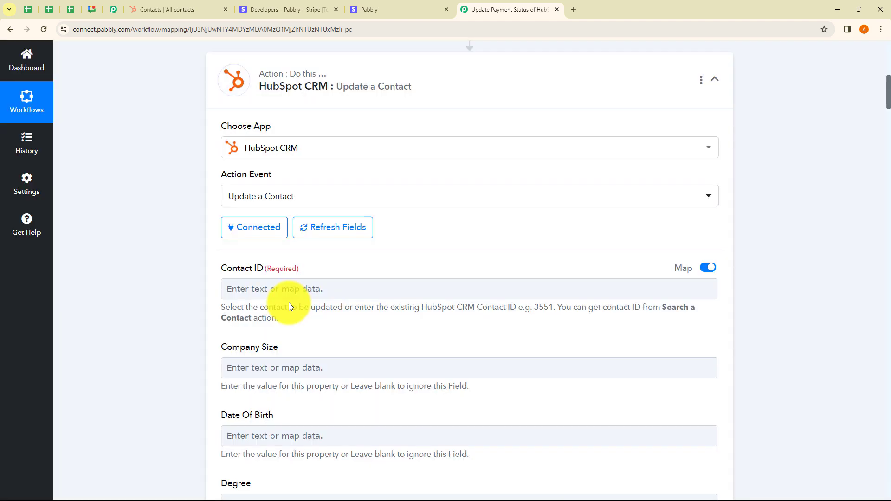
Step: Map the Contact ID to Results 0 Id from the HubSpot CRM Search a Contact step
click(279, 292)
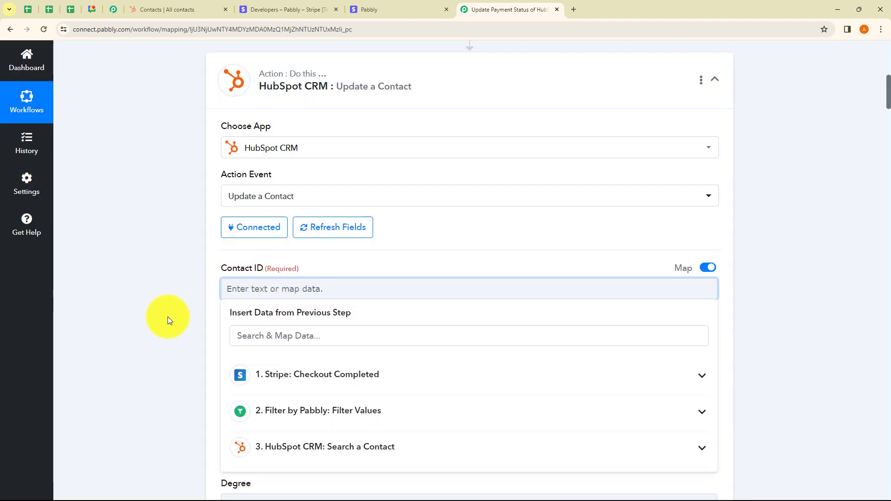
scroll(168, 317, down, 2)
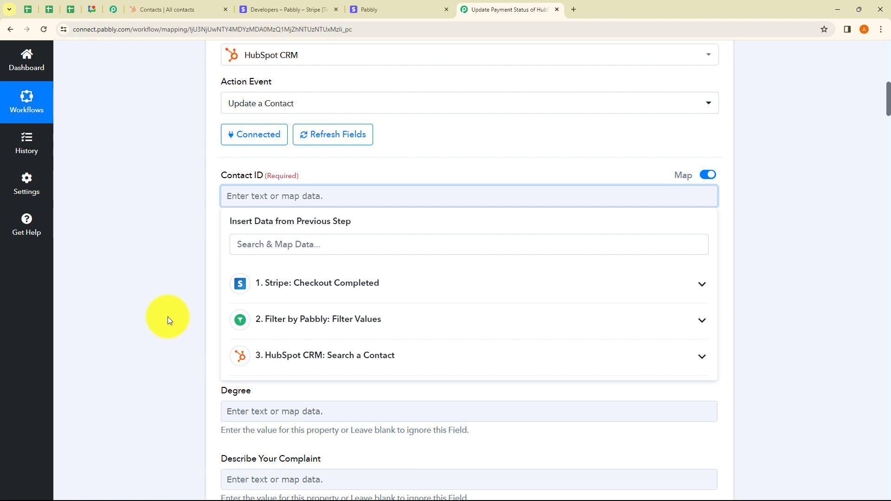
click(263, 355)
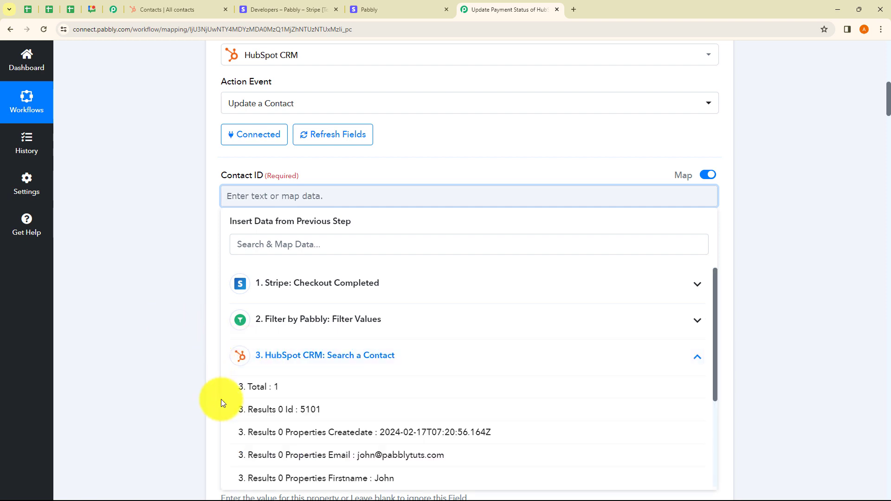
click(297, 415)
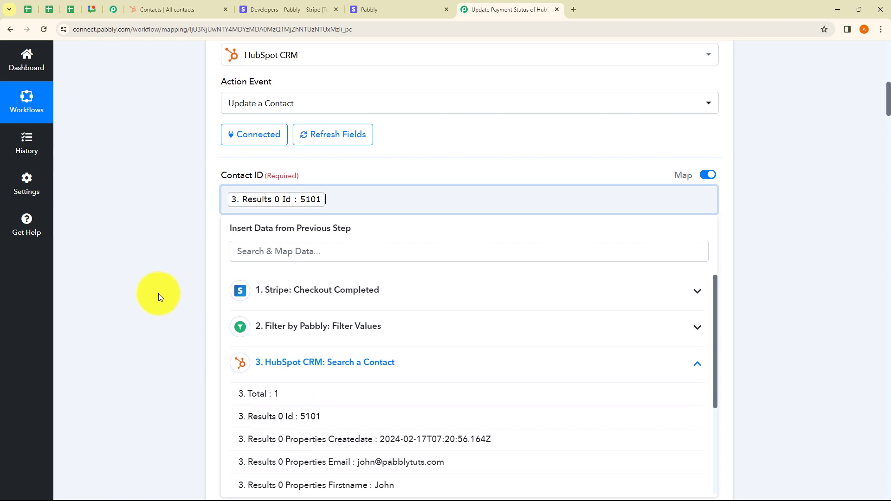
click(158, 293)
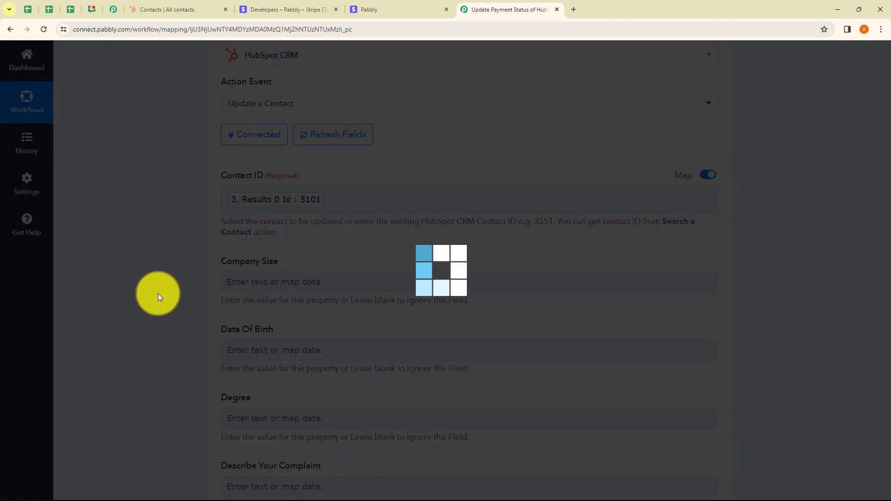
Step: Map First Name to Results 0 Properties Firstname from the Search a Contact step
scroll(233, 320, down, 3)
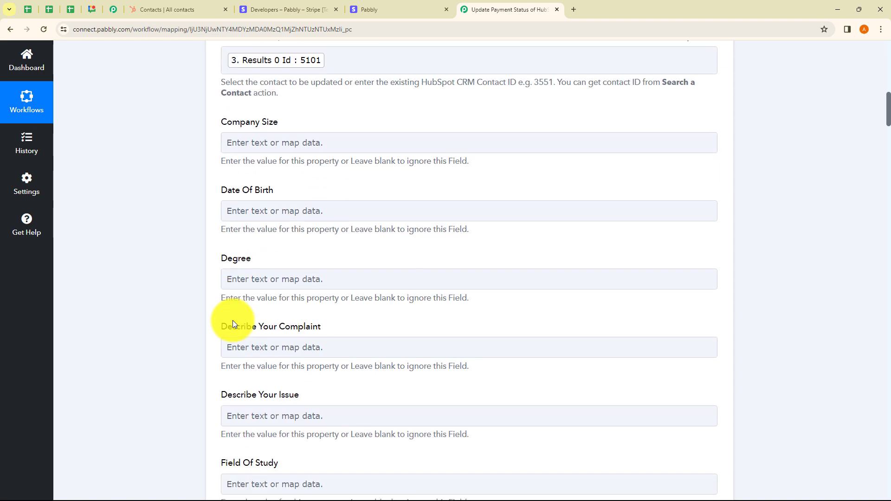
scroll(238, 317, down, 20)
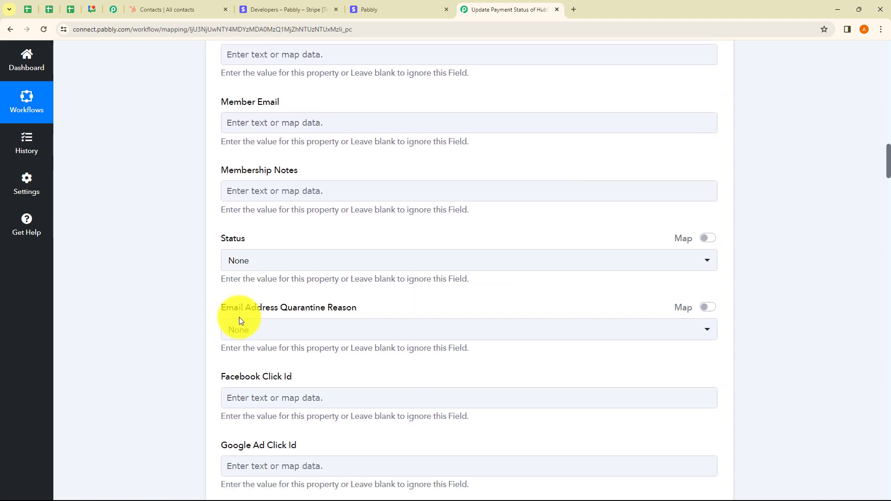
scroll(238, 317, down, 12)
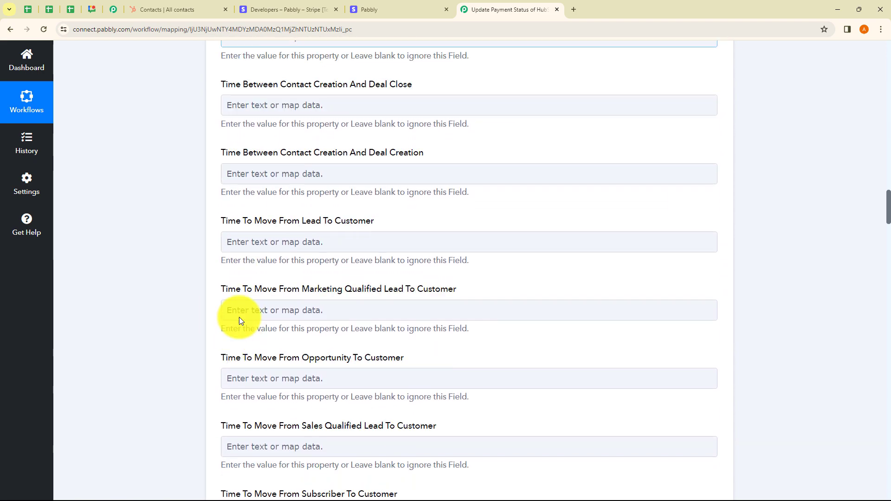
scroll(333, 312, down, 10)
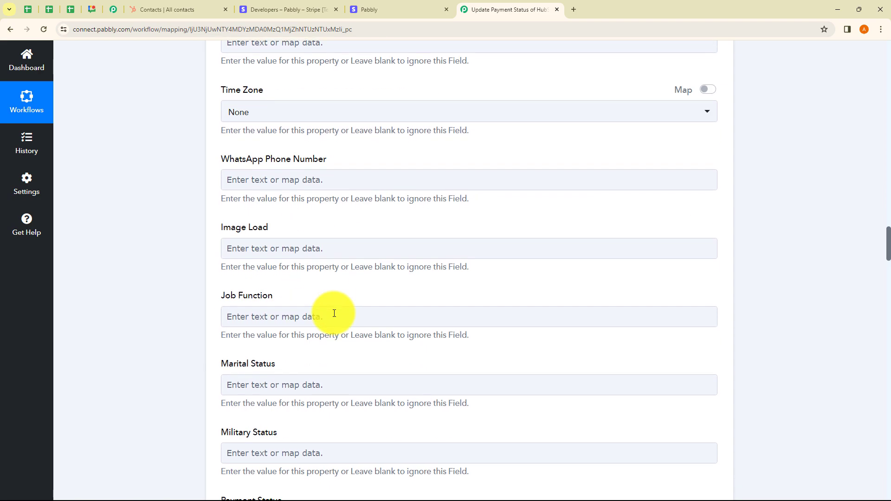
scroll(334, 314, down, 13)
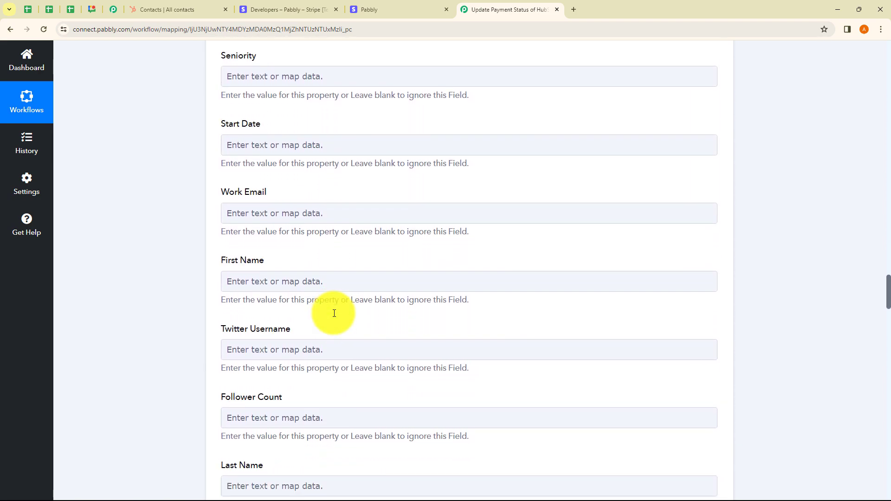
scroll(279, 223, up, 3)
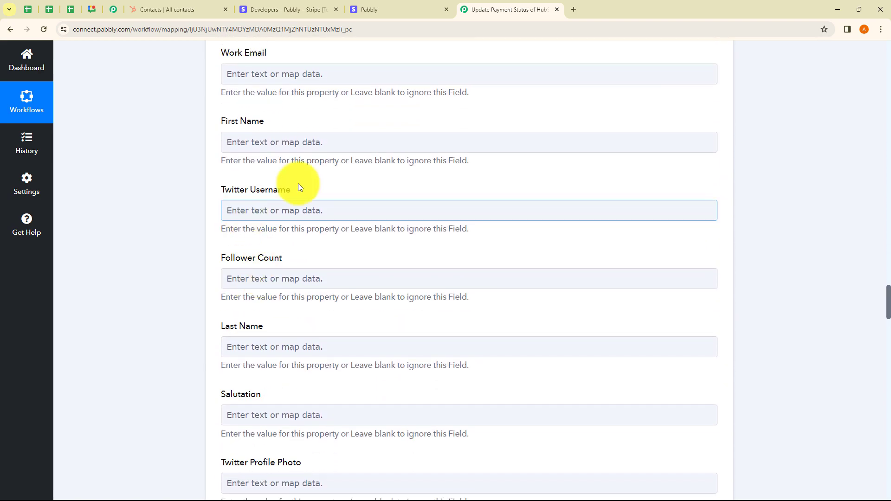
click(259, 141)
click(305, 304)
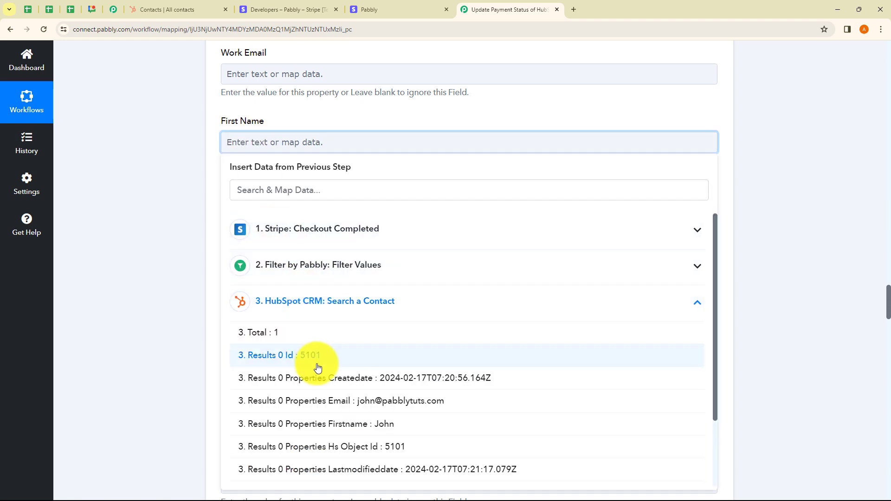
click(353, 430)
click(160, 285)
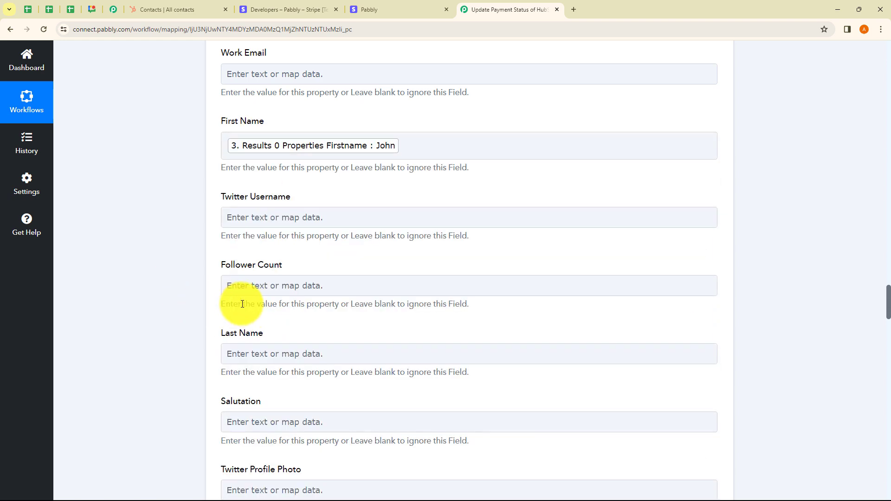
Step: Map Last Name to Results 0 Properties Lastname from the Search a Contact step
click(273, 354)
scroll(297, 391, down, 4)
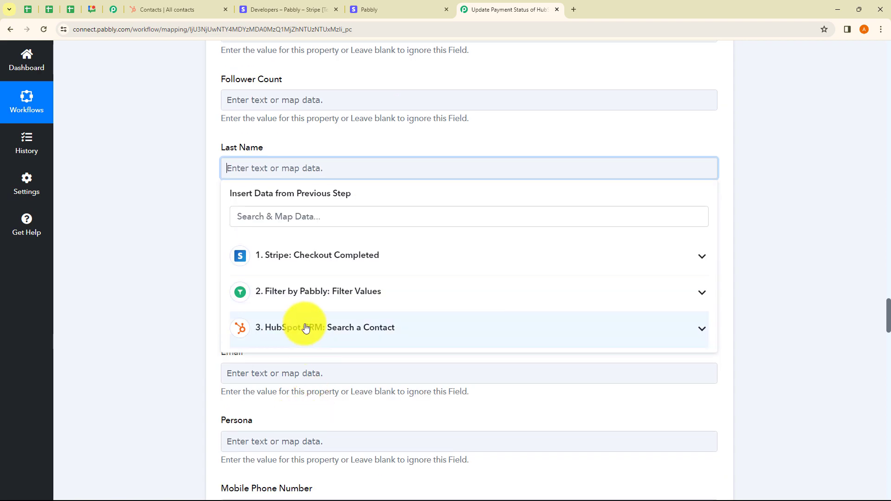
click(302, 327)
scroll(374, 461, down, 1)
scroll(375, 461, down, 1)
click(376, 425)
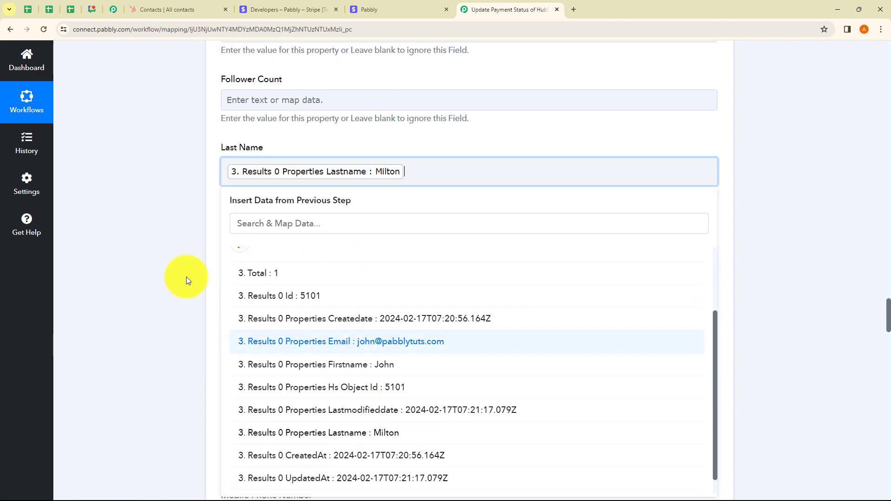
click(174, 268)
Step: Map Email to Results 0 Properties Email from the Search a Contact step
scroll(174, 269, down, 2)
scroll(174, 269, down, 2)
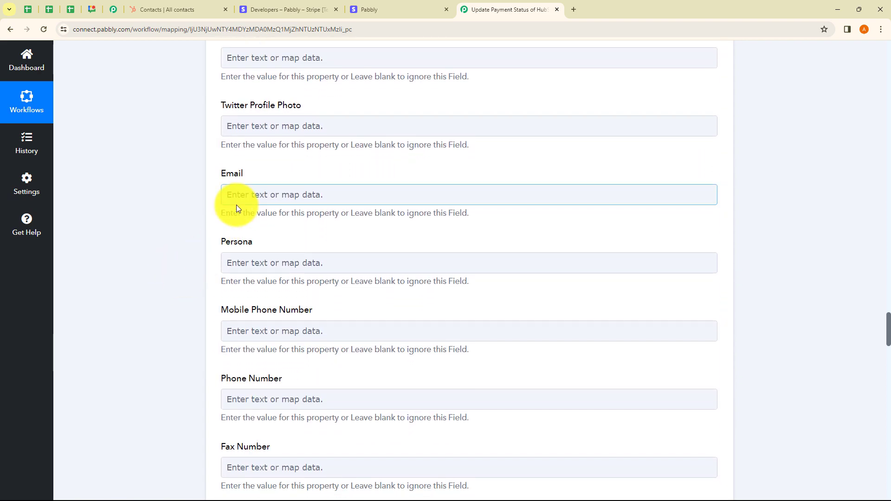
click(238, 194)
click(295, 356)
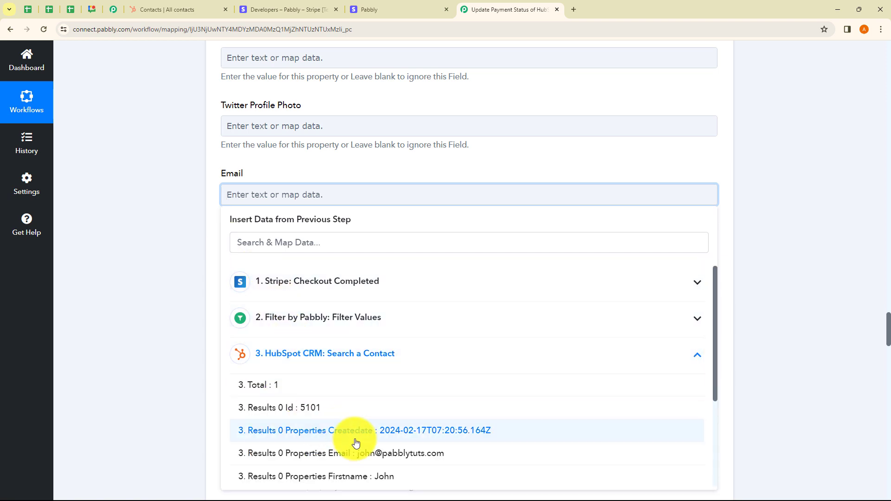
click(342, 446)
Step: Set the contact's Payment Status to "Completed" in the Update a Contact step
scroll(191, 317, down, 2)
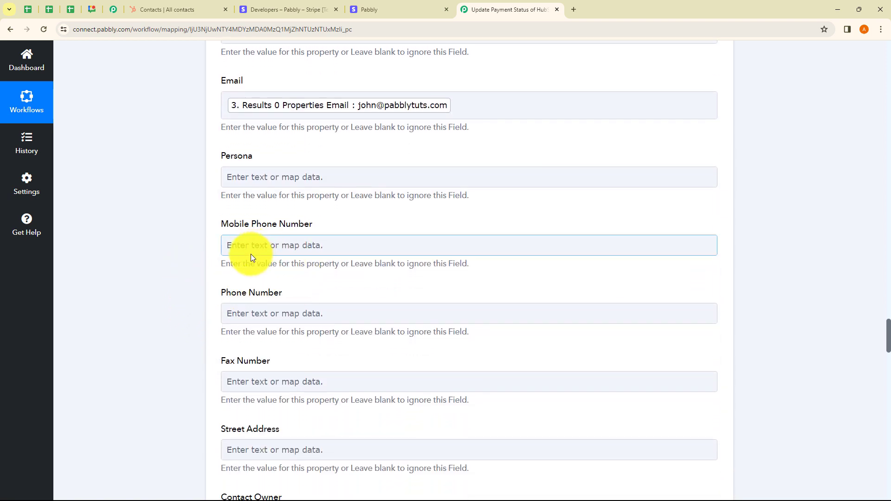
scroll(269, 265, down, 3)
scroll(316, 292, down, 2)
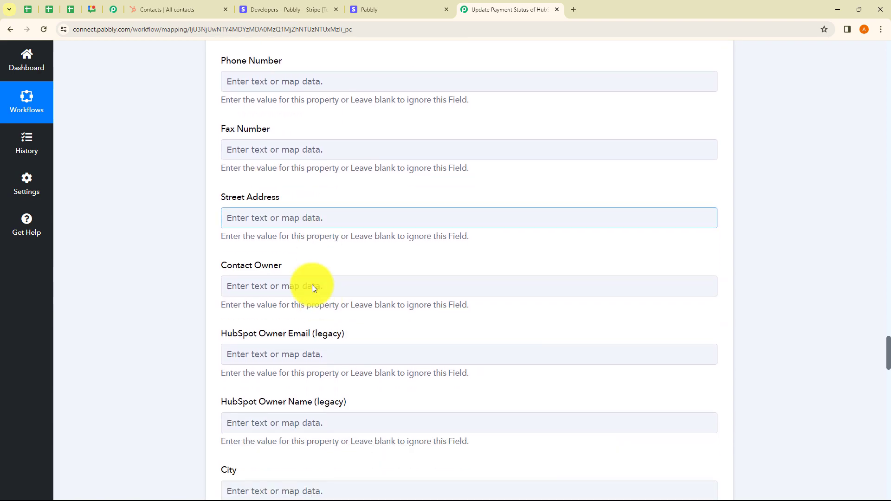
scroll(286, 325, up, 15)
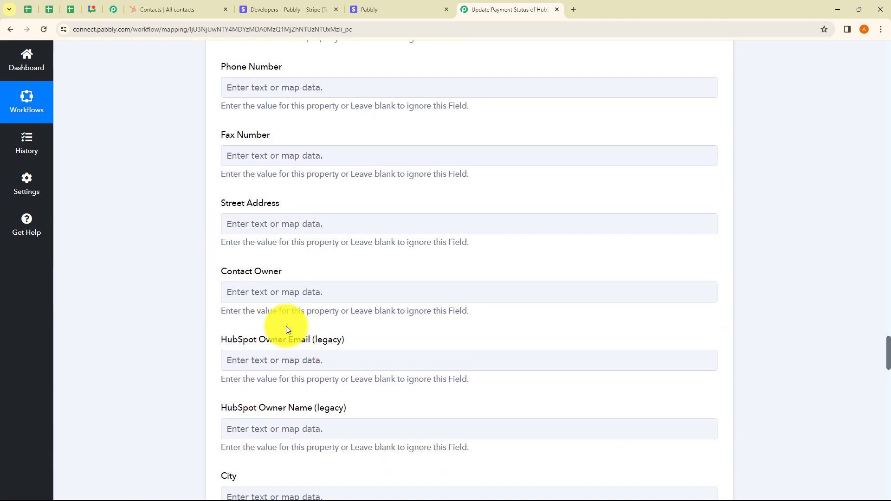
scroll(286, 326, up, 10)
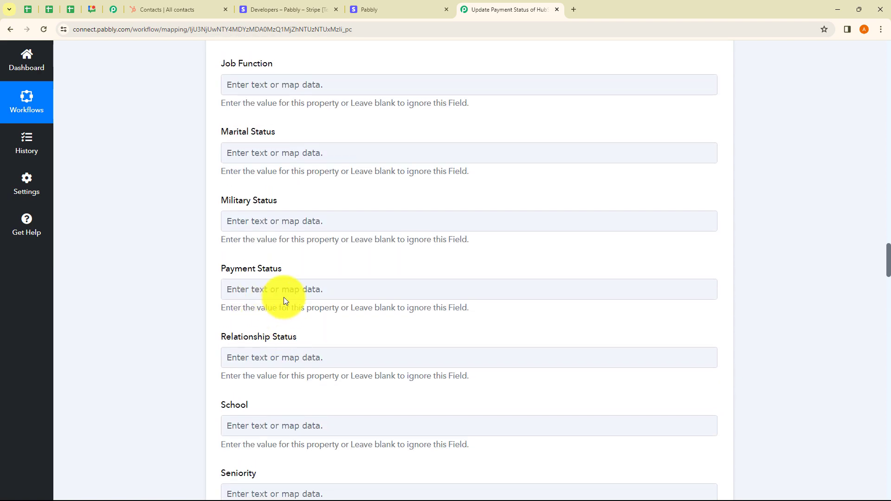
click(270, 292)
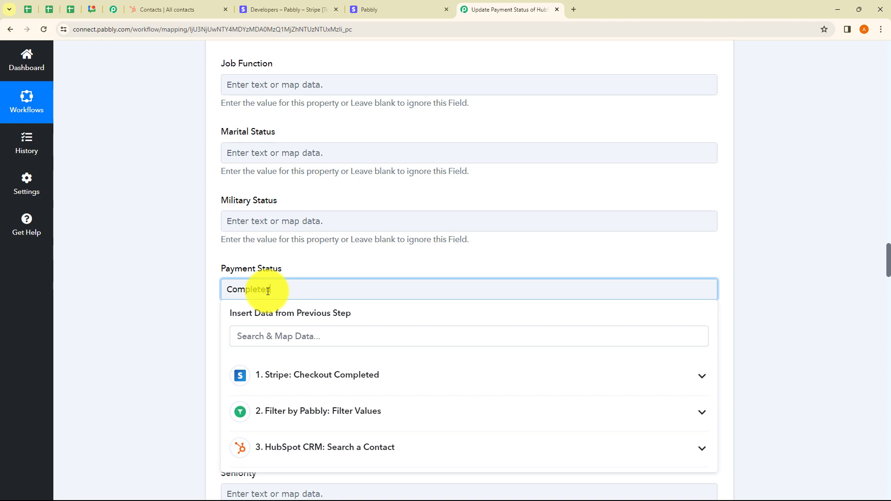
click(757, 257)
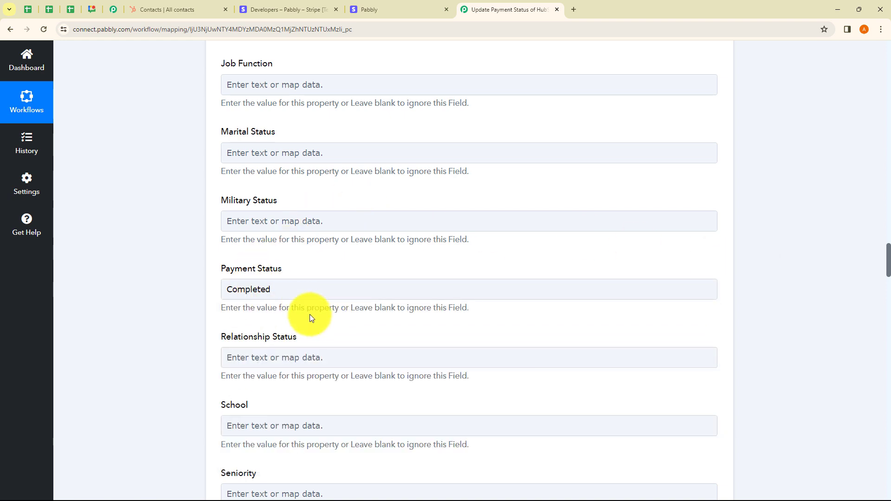
drag(274, 290, 215, 291)
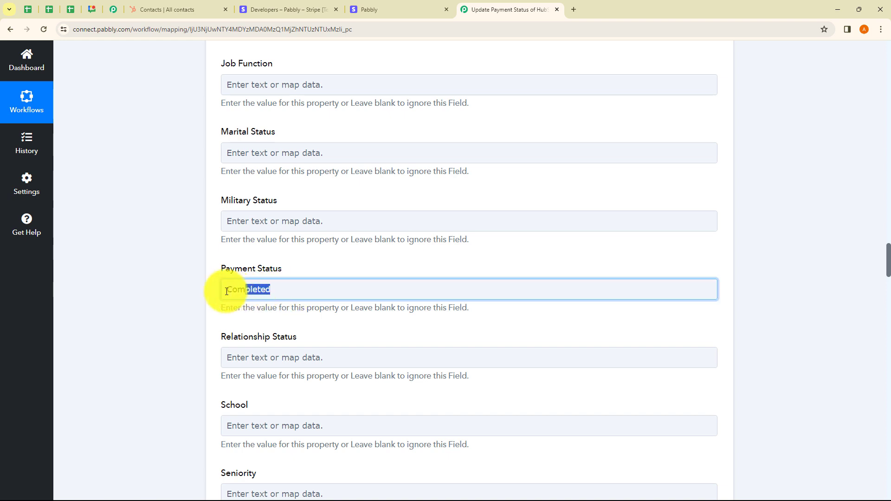
click(181, 297)
mouse_move(271, 290)
mouse_down()
mouse_move(188, 289)
mouse_move(273, 289)
mouse_up()
click(188, 292)
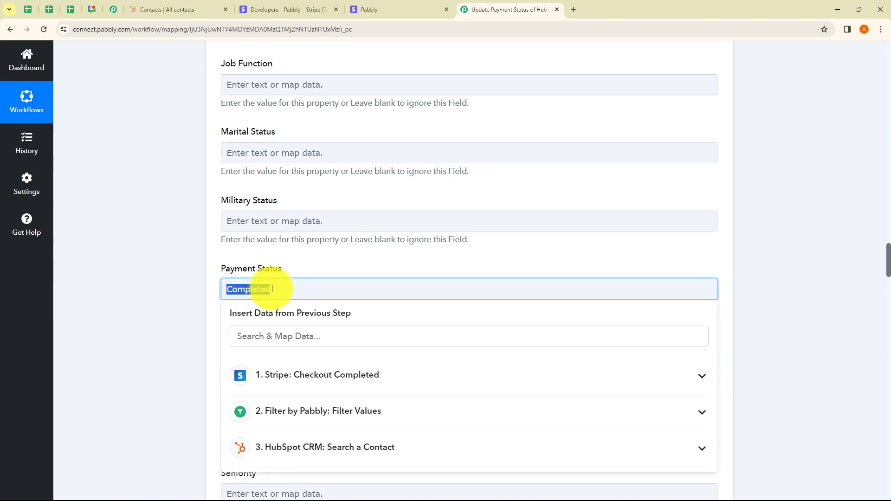
click(783, 293)
click(397, 289)
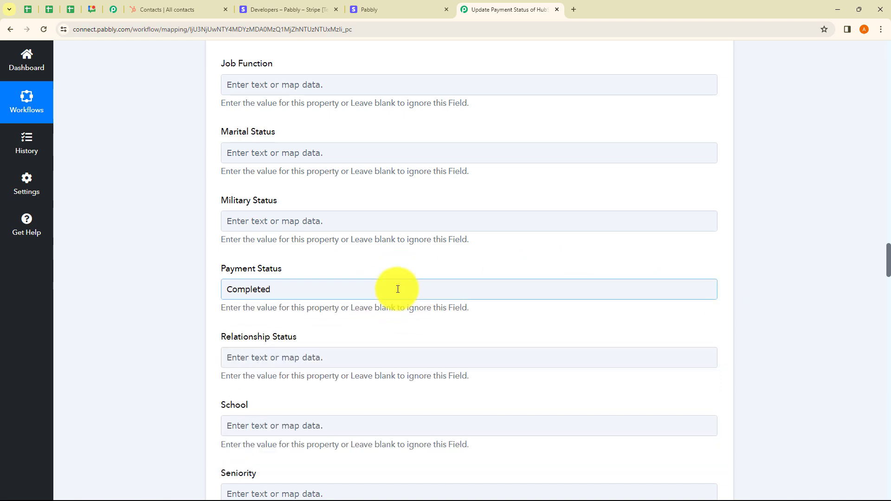
click(332, 276)
click(299, 296)
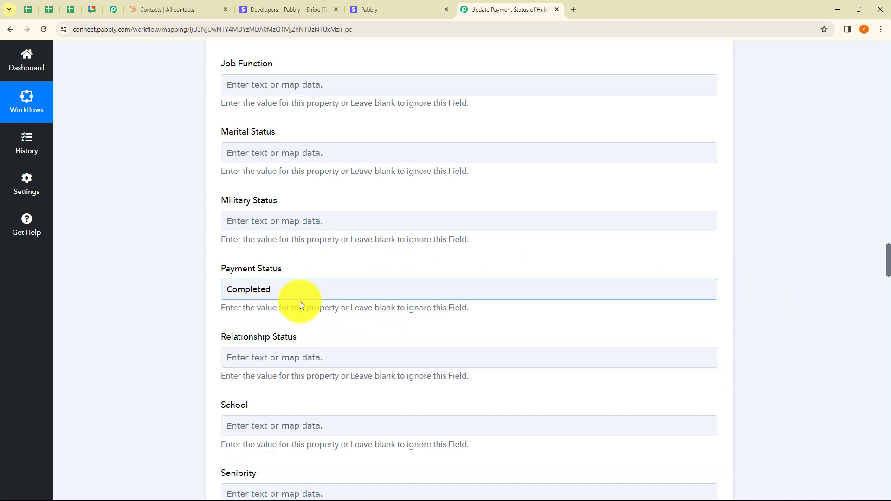
click(312, 310)
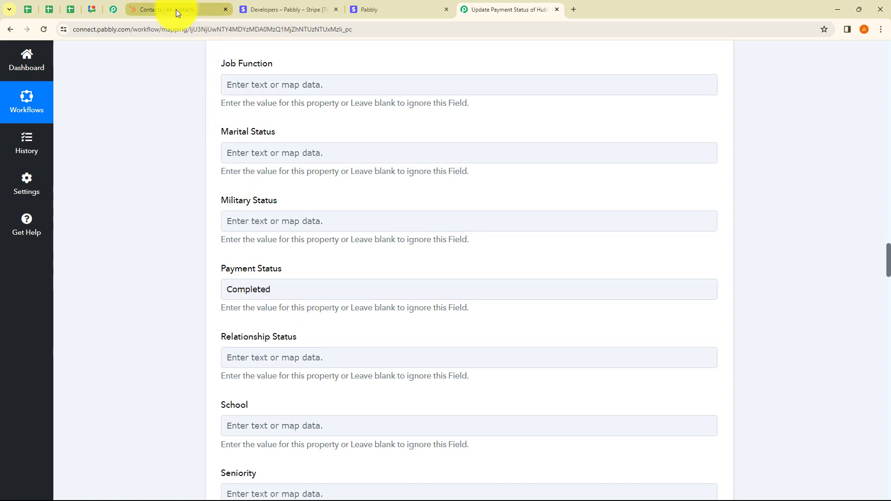
Step: Switch to HubSpot and look at the Payment Status among all properties of the test contact
scroll(308, 292, down, 20)
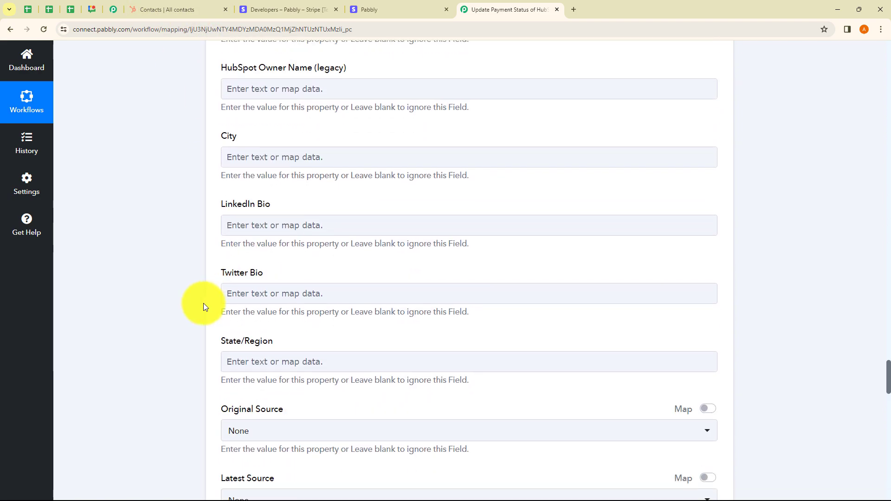
scroll(203, 303, down, 20)
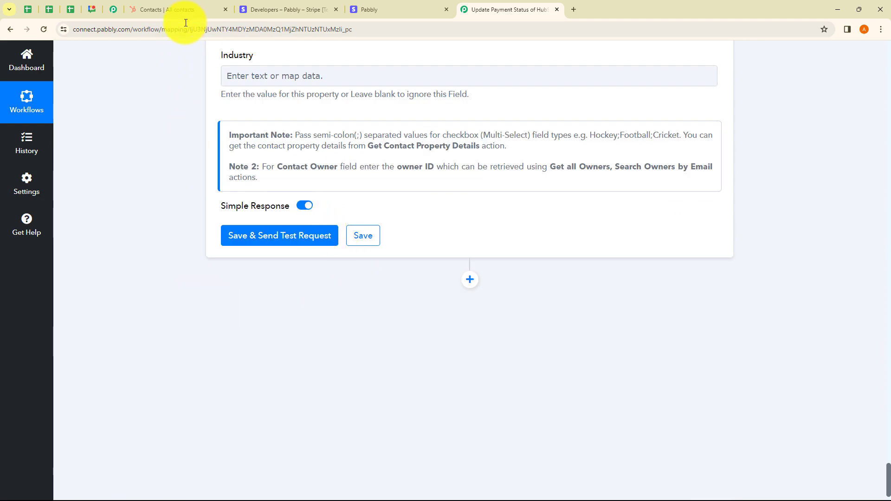
click(185, 9)
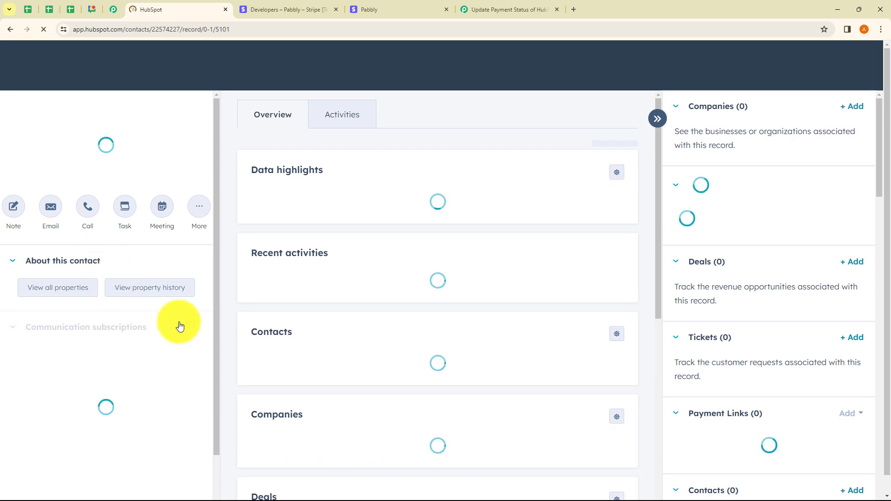
scroll(79, 306, down, 3)
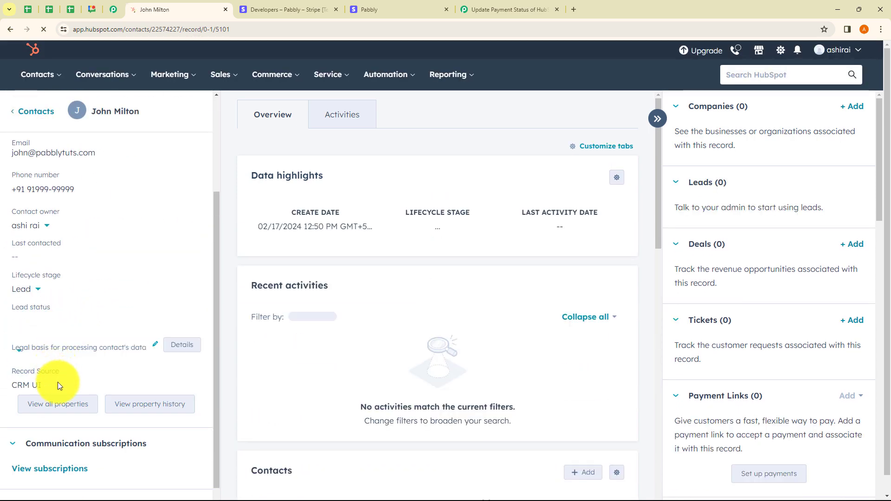
click(63, 412)
scroll(378, 360, down, 5)
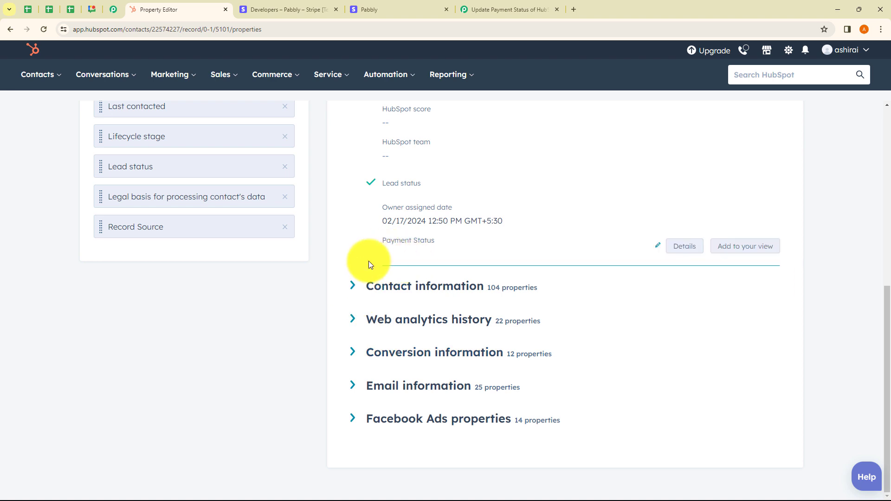
Step: Return to Pabbly Connect, save the Update a Contact step and send its test request
click(499, 9)
click(275, 238)
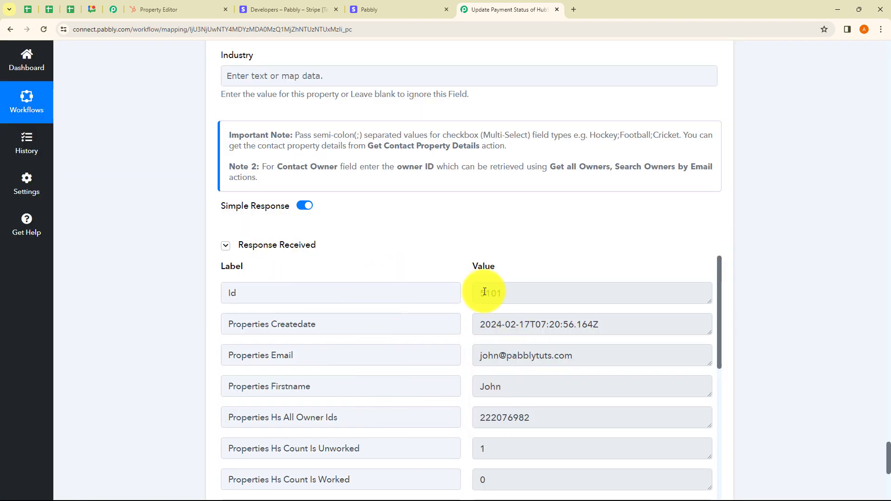
Step: Examine the Update a Contact response, including the contact's ID, created date, email, first name and Payment Status
double_click(526, 292)
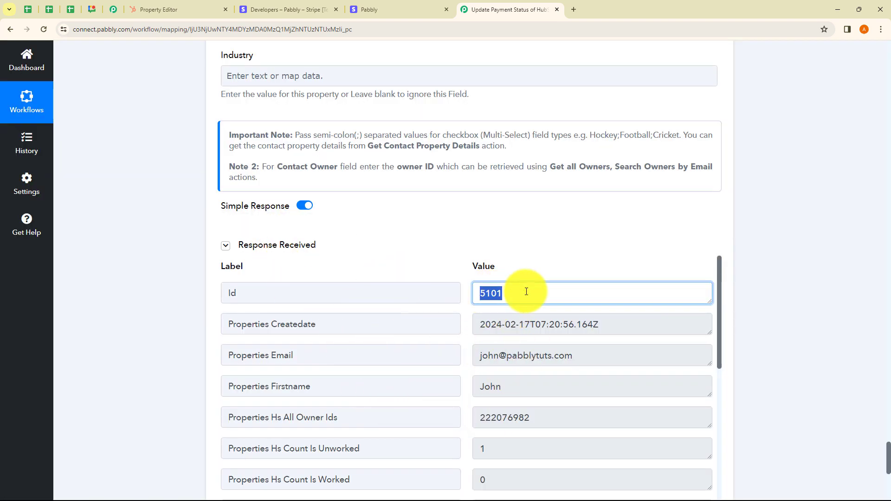
click(475, 326)
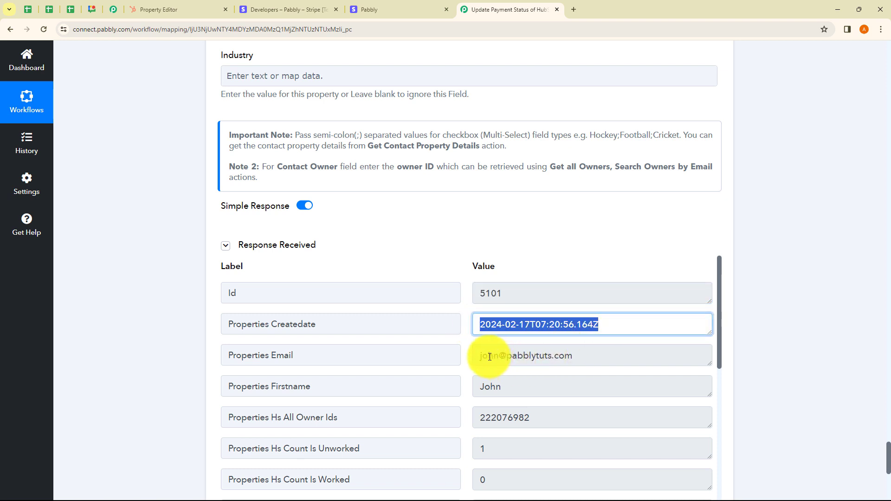
drag(489, 356, 579, 360)
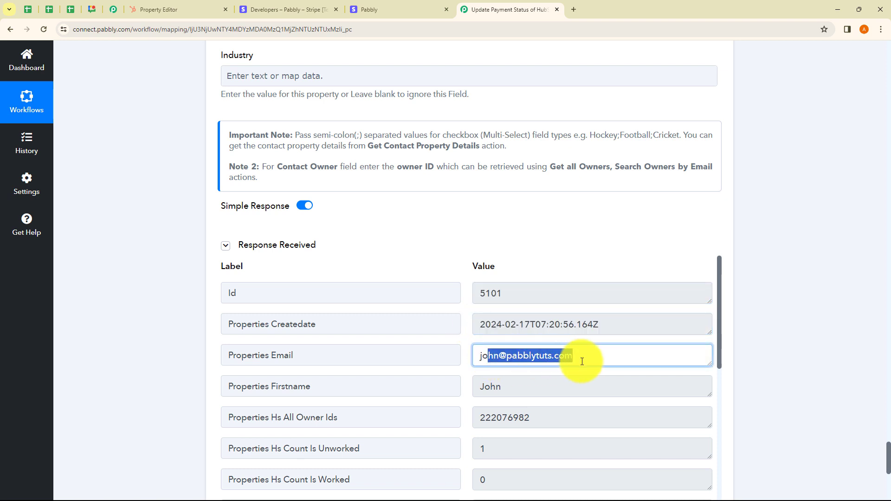
double_click(499, 390)
scroll(532, 404, down, 4)
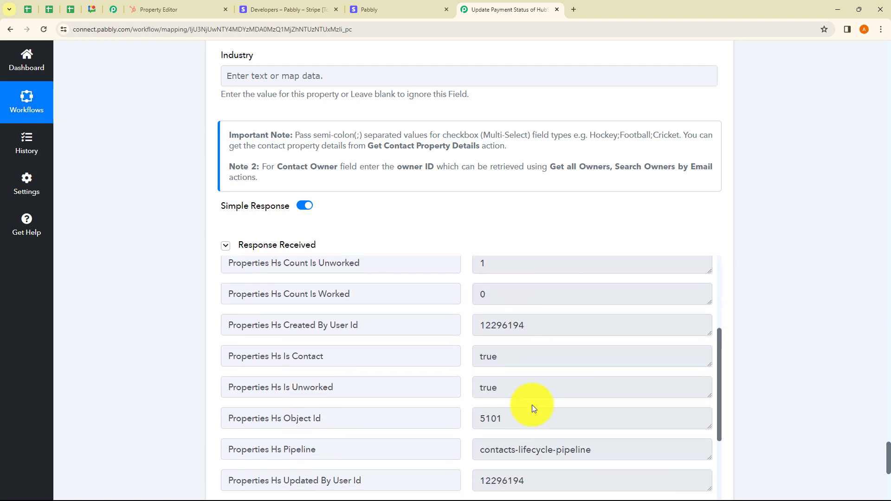
scroll(532, 405, down, 2)
click(503, 292)
scroll(500, 299, up, 1)
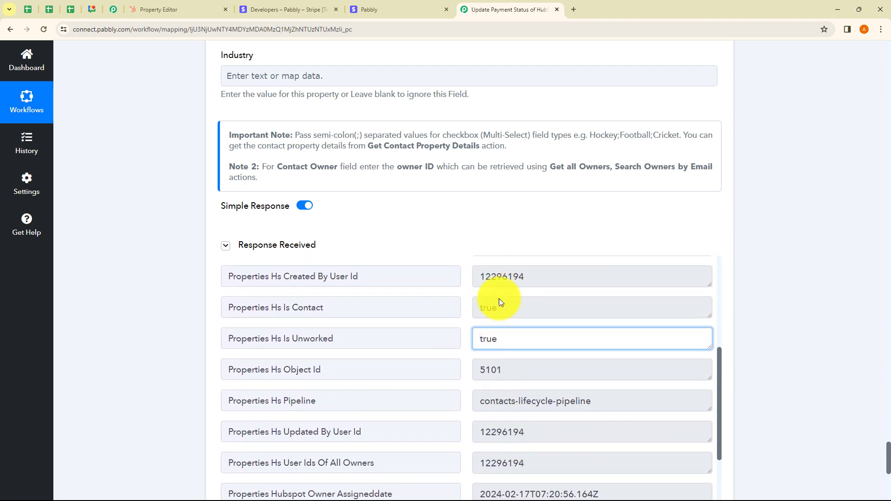
double_click(506, 310)
click(756, 330)
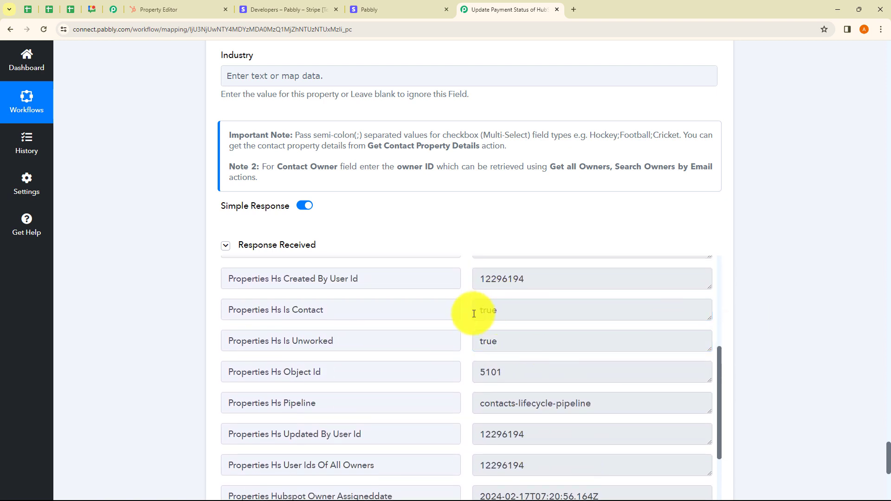
scroll(469, 320, down, 5)
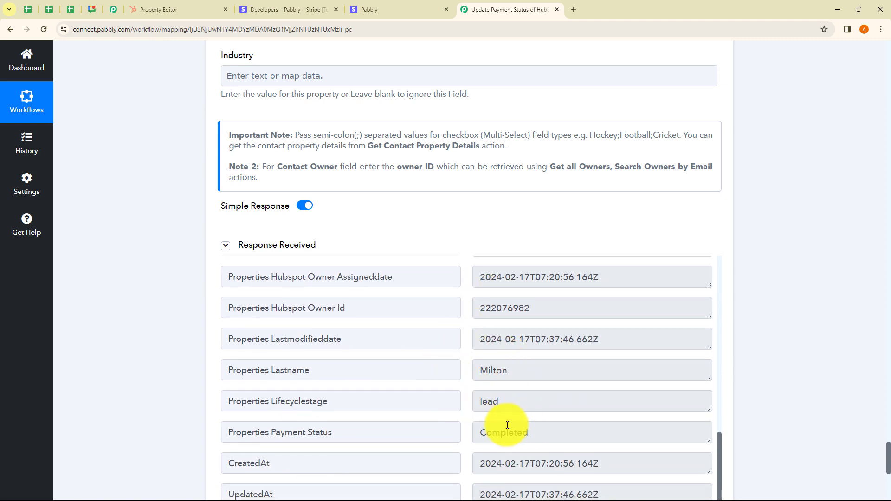
scroll(507, 425, down, 1)
double_click(534, 386)
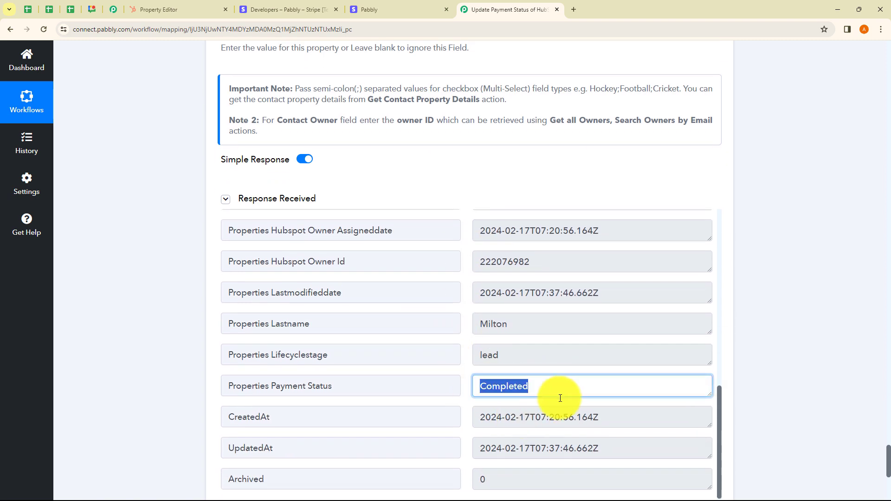
click(747, 352)
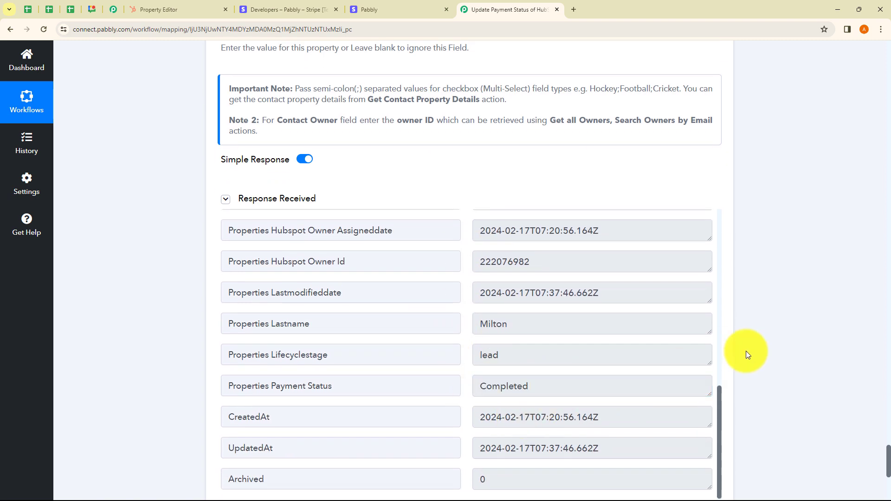
Step: Recheck the test contact's Payment Status property in HubSpot following the test request
click(179, 10)
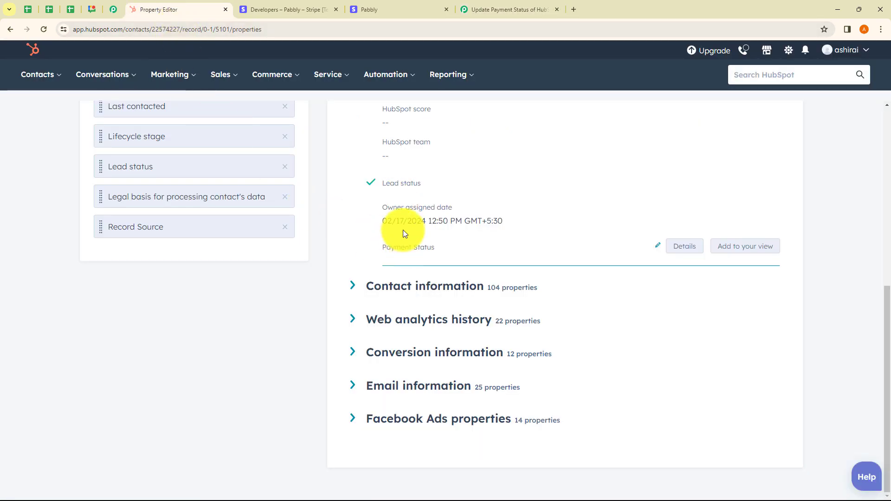
scroll(443, 327, down, 3)
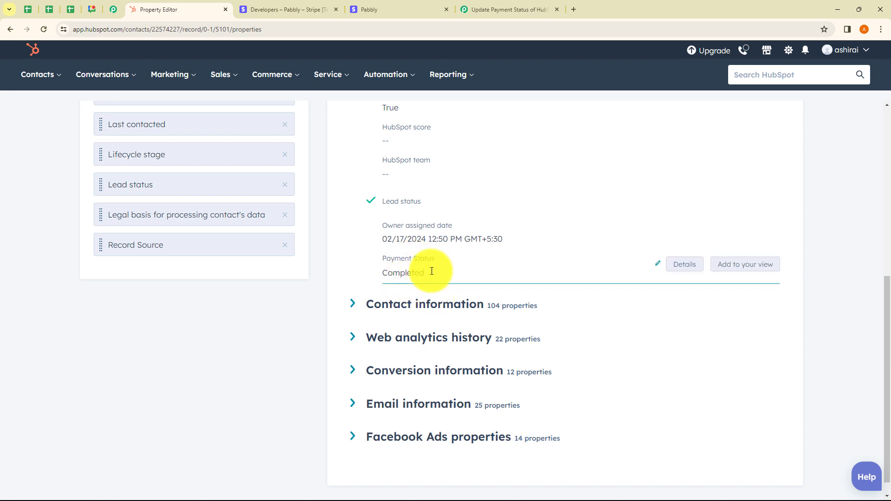
Step: Collapse the Update a Contact step in Pabbly Connect and look over the whole workflow from trigger to last action
click(487, 9)
scroll(810, 256, up, 6)
scroll(810, 257, up, 5)
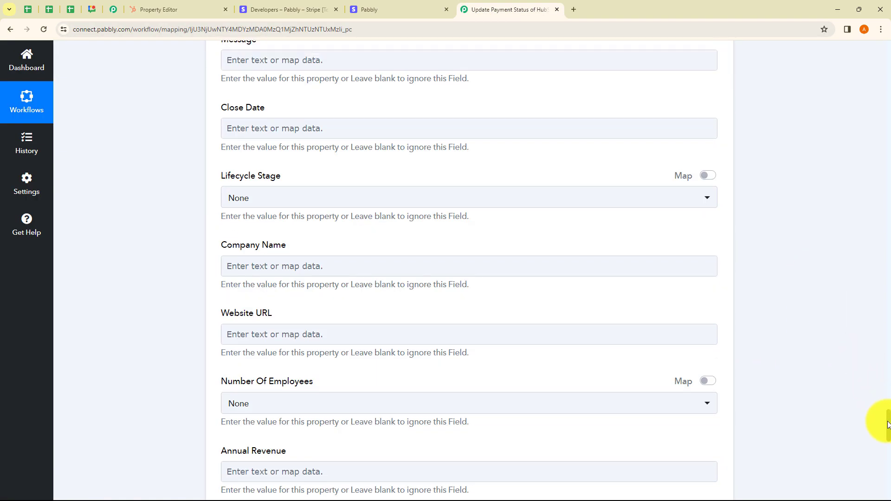
drag(887, 425, 879, 52)
click(514, 412)
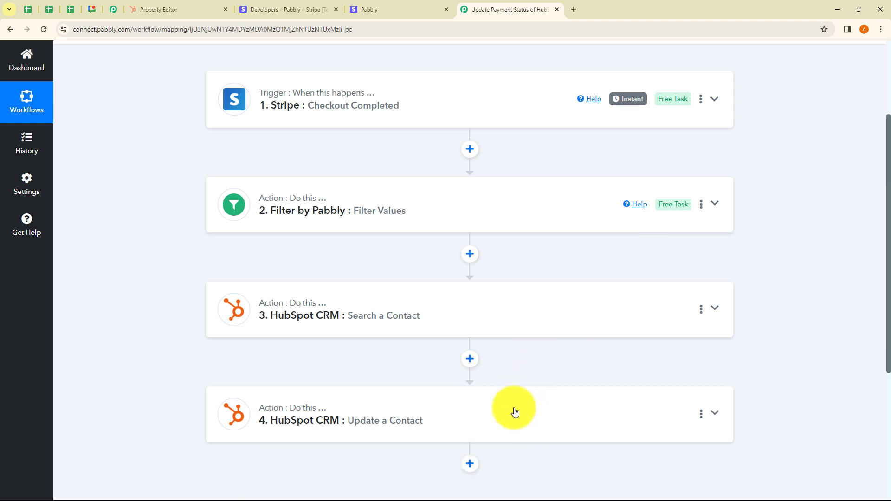
scroll(298, 219, up, 2)
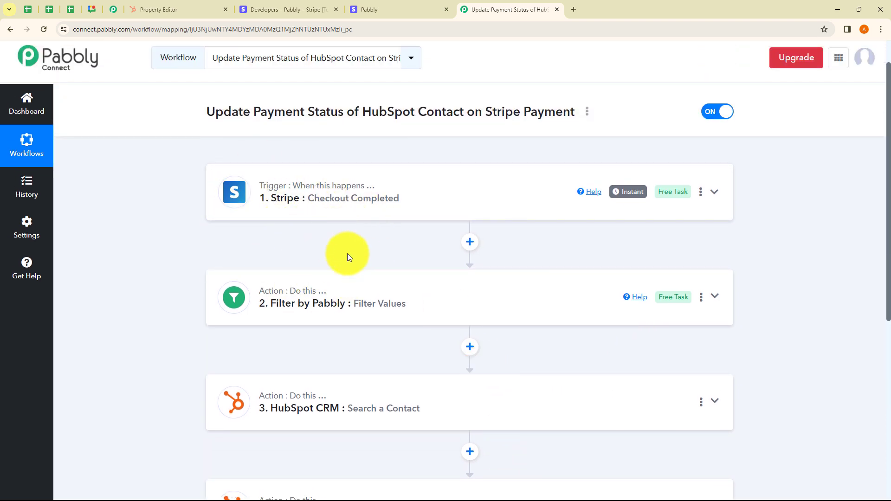
scroll(336, 260, down, 1)
scroll(336, 263, down, 3)
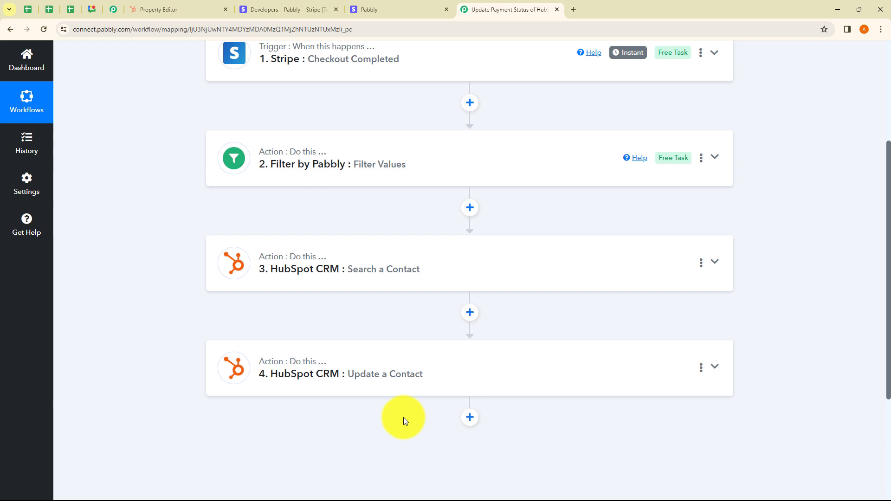
scroll(403, 417, up, 3)
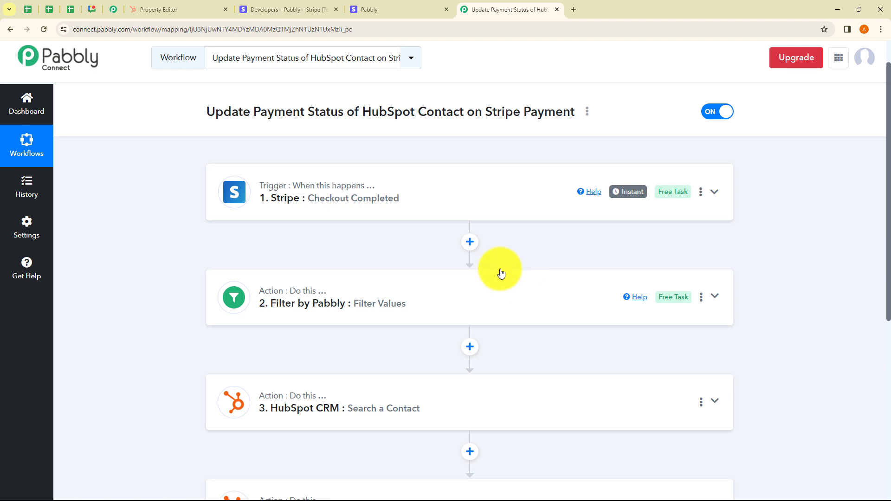
Step: Copy Stripe's payment link for PHP Course for Programming (8 Weeks), created Jul 8, 2023, and open it in a new browser tab
click(267, 9)
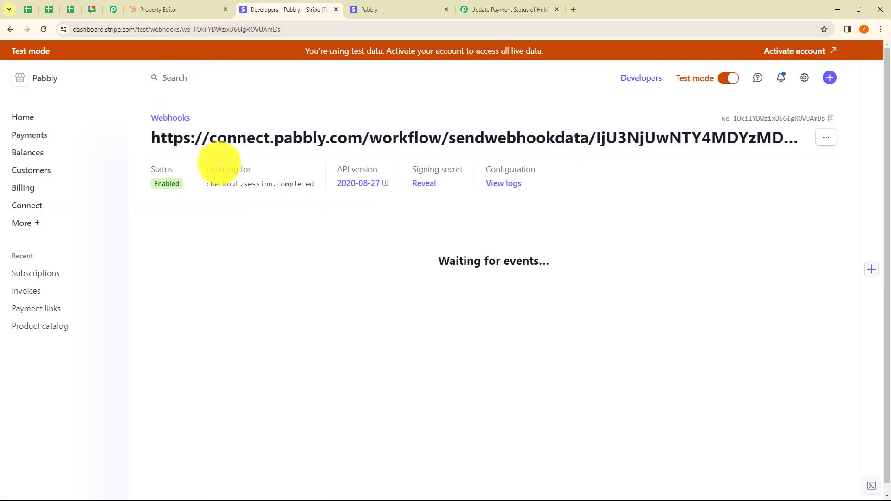
click(35, 318)
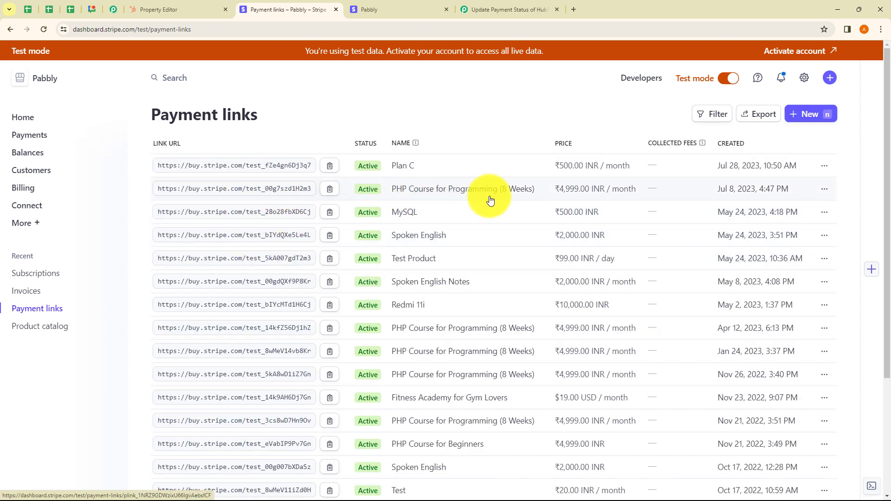
click(329, 189)
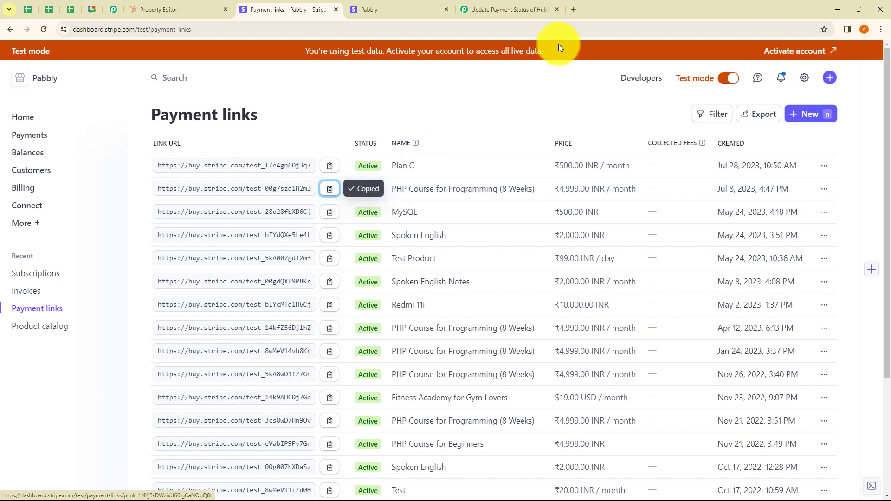
click(575, 12)
key(ctrl+v)
key(Return)
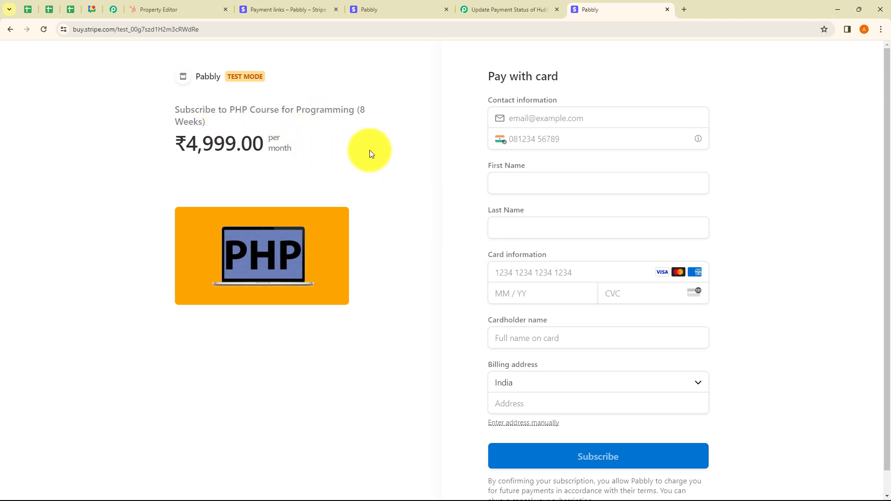
Step: Switch to HubSpot's contact list and check the second contact's email and phone number
click(188, 12)
click(41, 77)
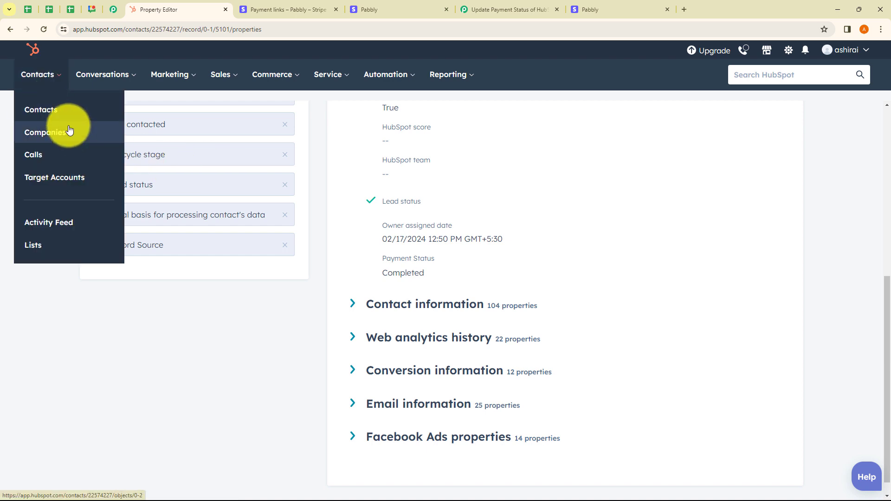
click(62, 110)
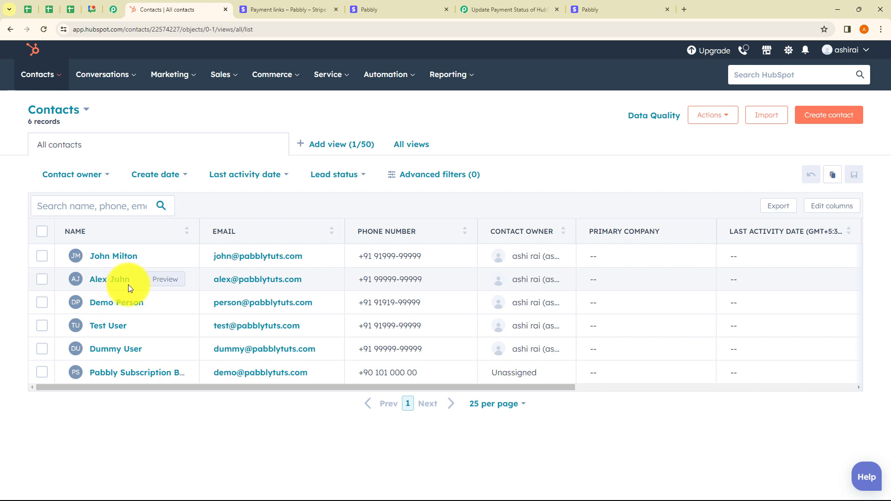
click(235, 283)
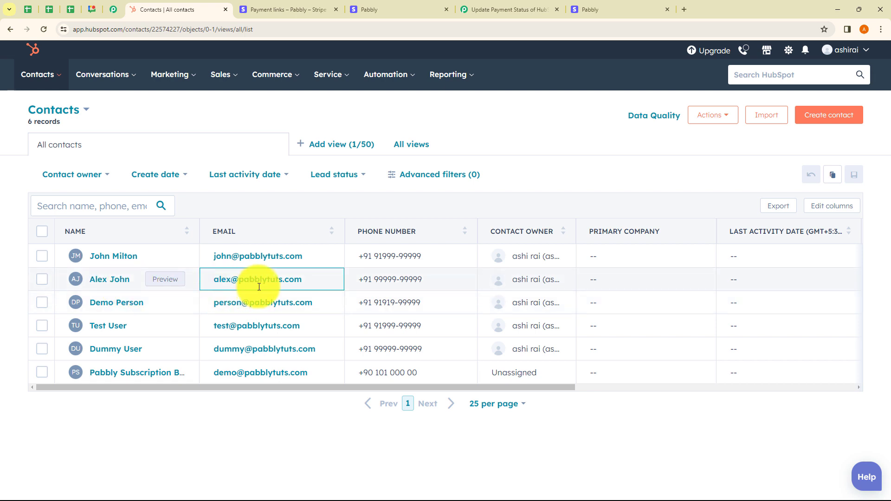
click(389, 286)
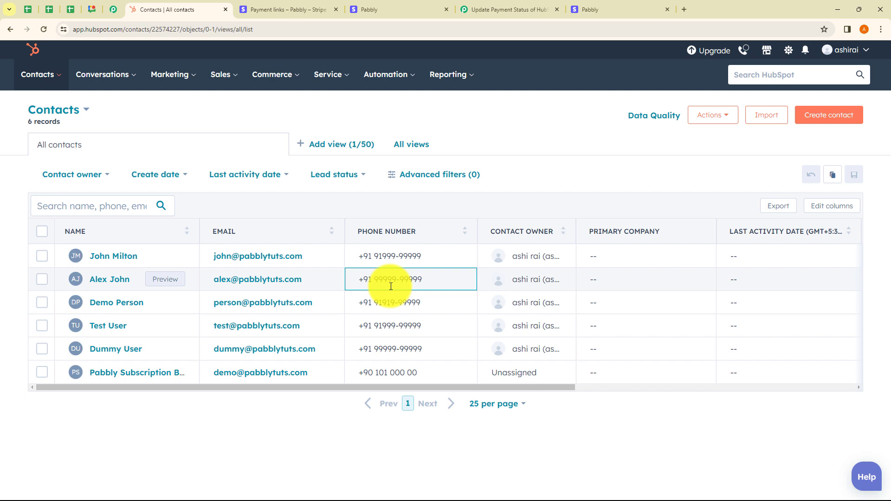
Step: Switch to the Stripe checkout page and enter the second HubSpot contact's email, phone number, first name and last name
click(591, 10)
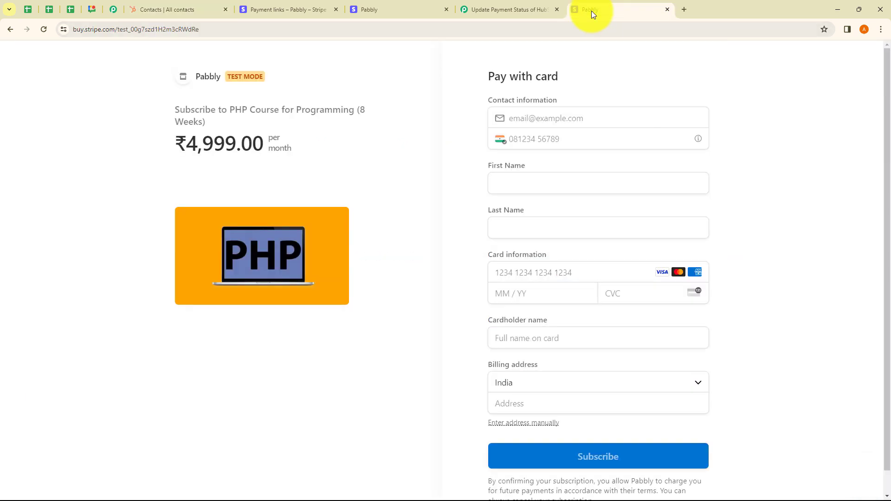
click(534, 120)
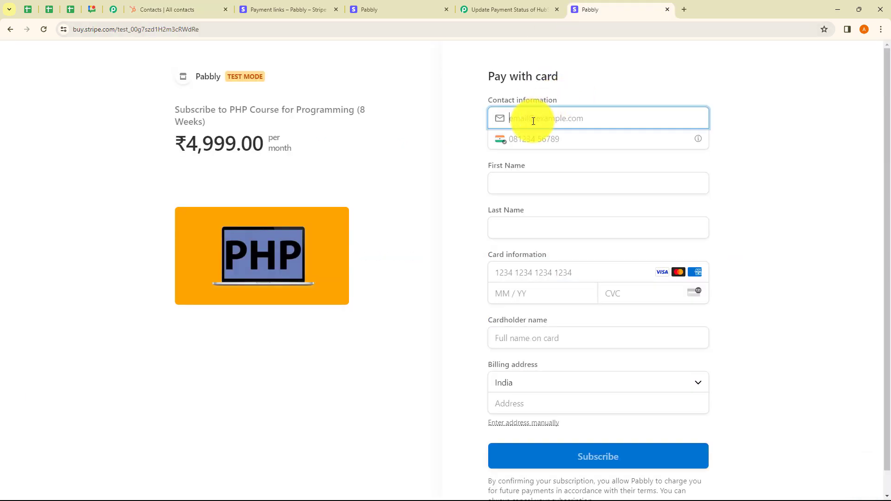
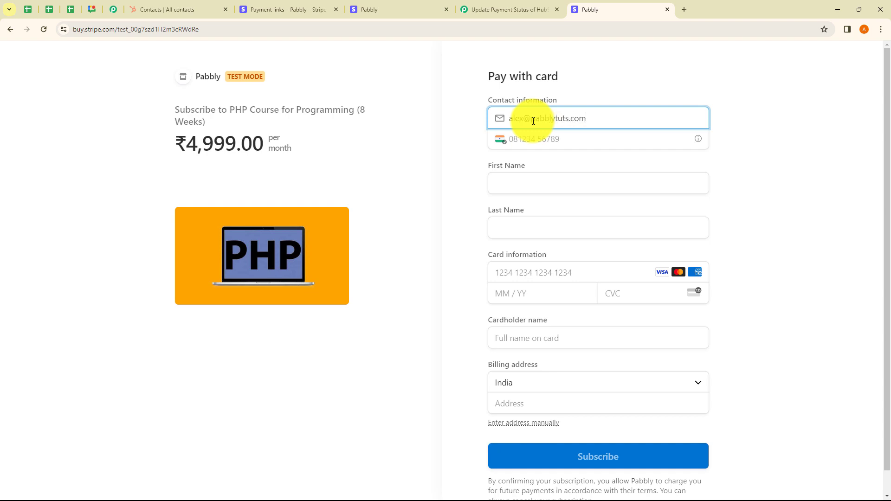
click(515, 137)
text(99999 99999)
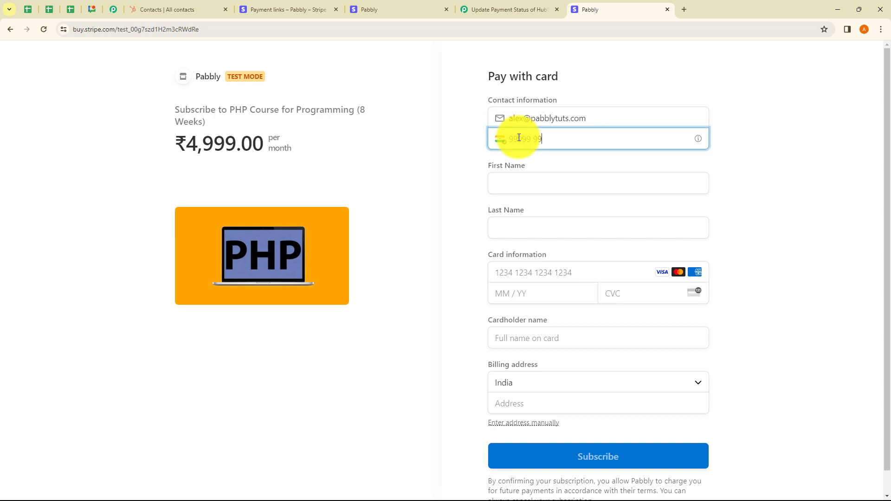
click(517, 180)
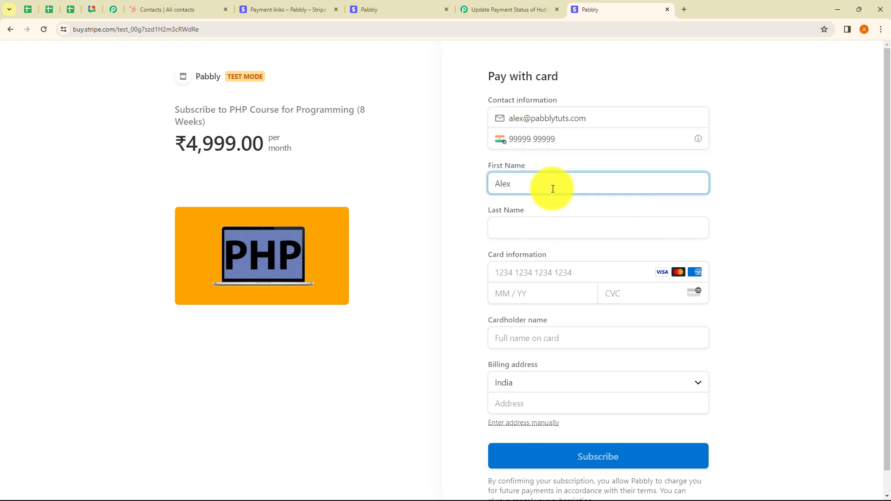
click(542, 230)
Step: Enter the test card number, expiry date, security code and cardholder name on the Stripe checkout form
click(513, 273)
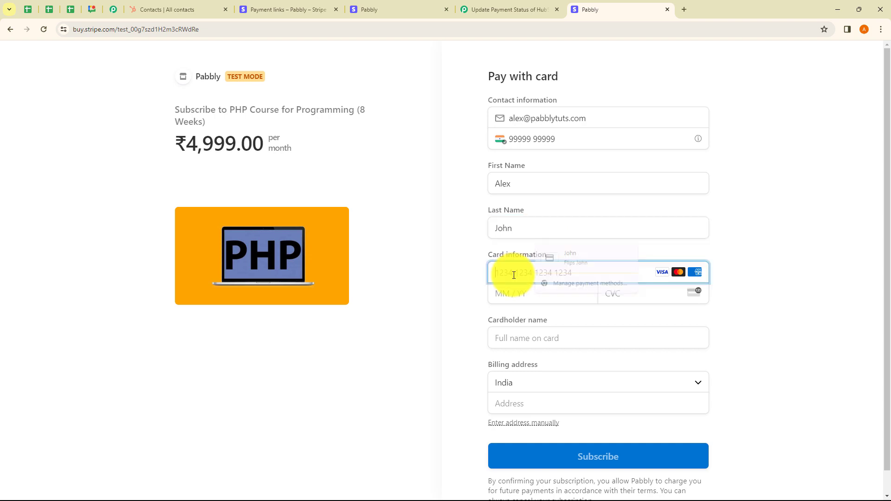
text(4111111111111111)
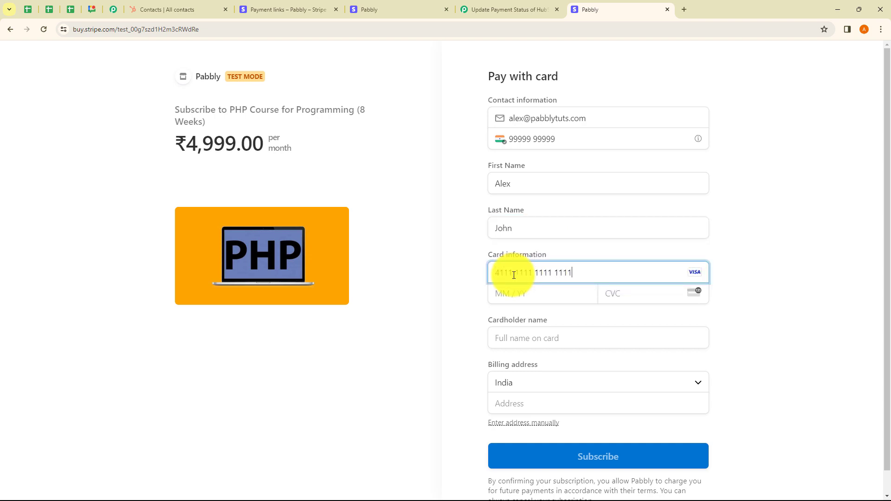
text(0226)
text(123)
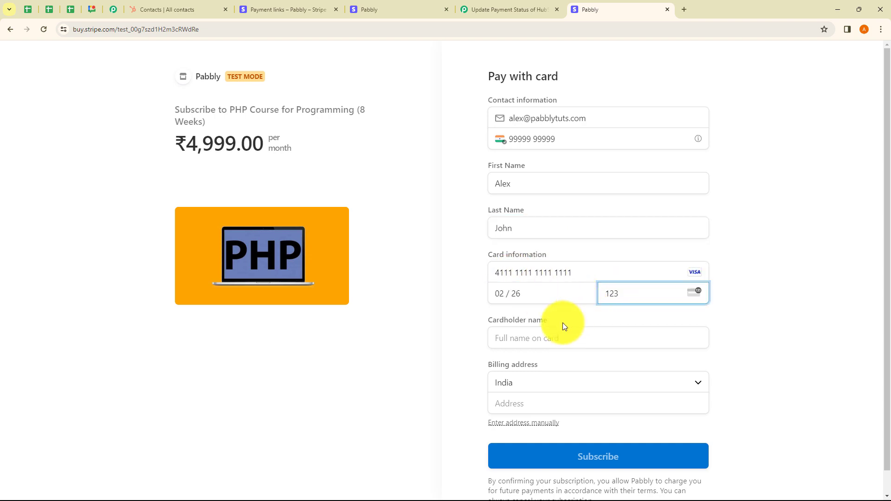
click(528, 341)
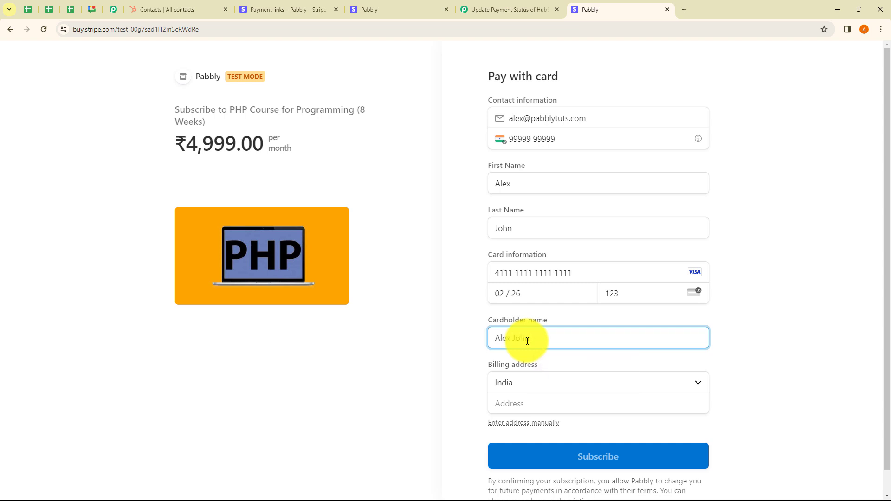
Step: Complete the billing address with country, street line, city, postal code and state, and submit the PHP course subscription
click(514, 387)
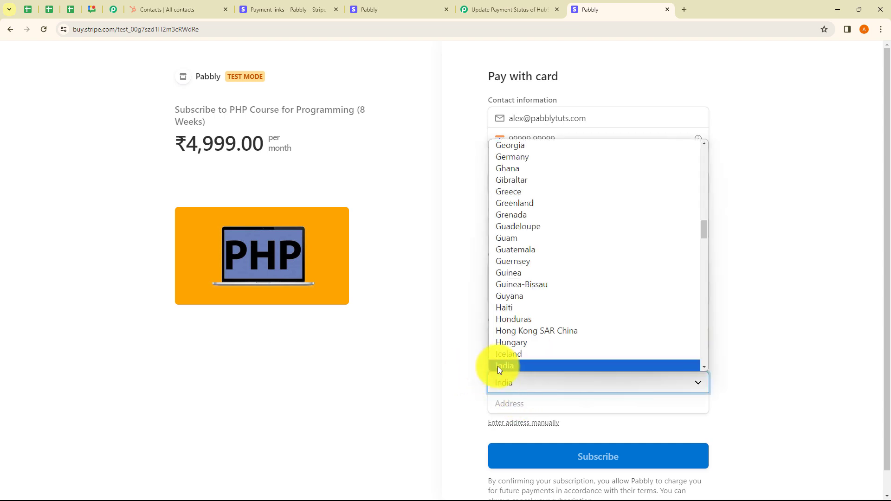
click(499, 367)
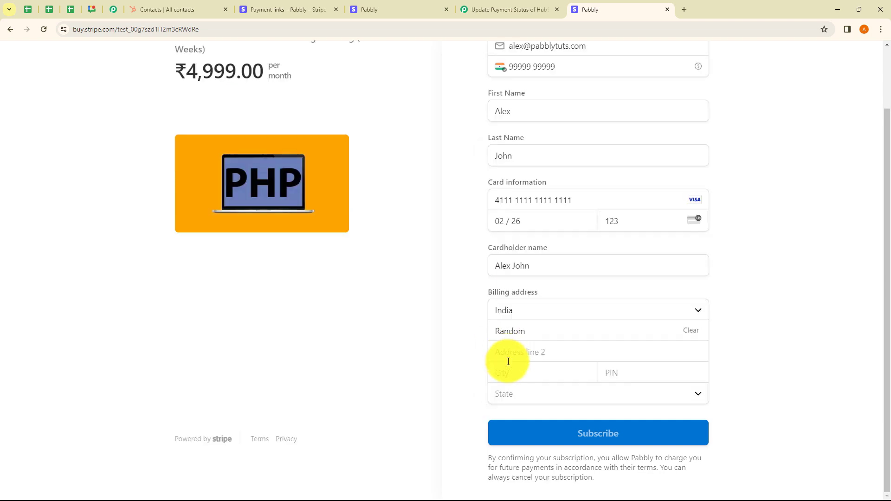
click(521, 375)
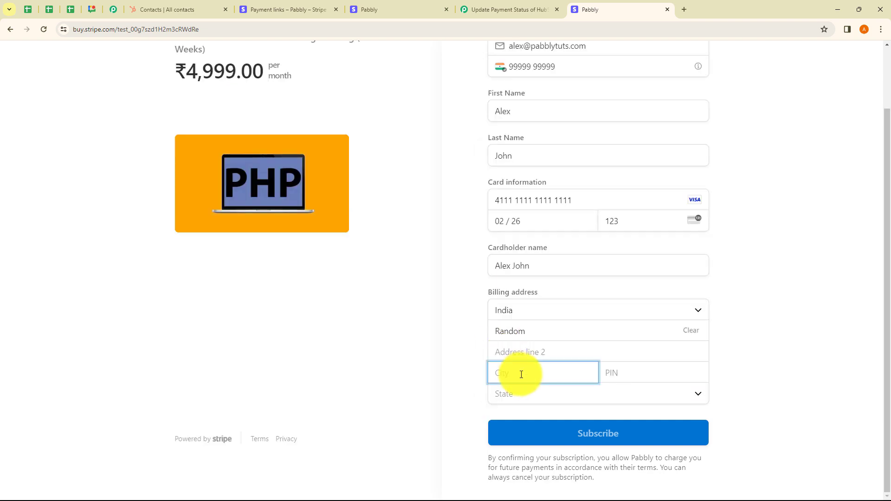
text(Bhopal)
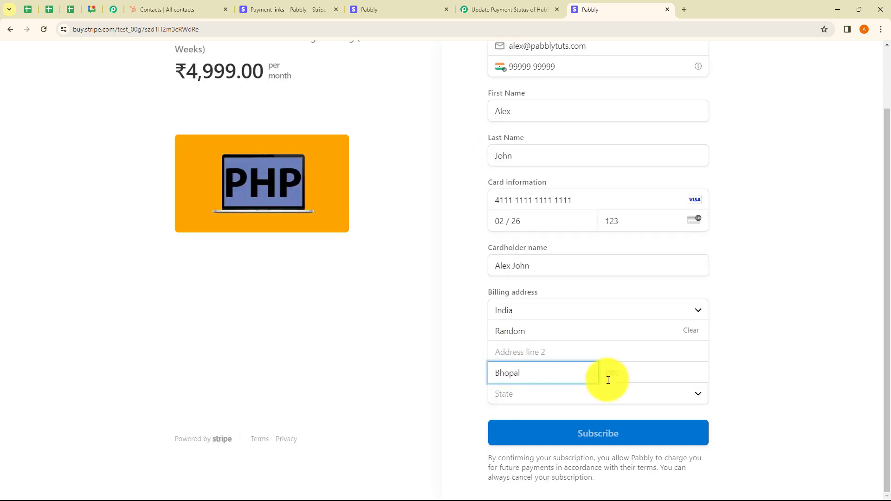
click(611, 376)
text(462000)
click(500, 394)
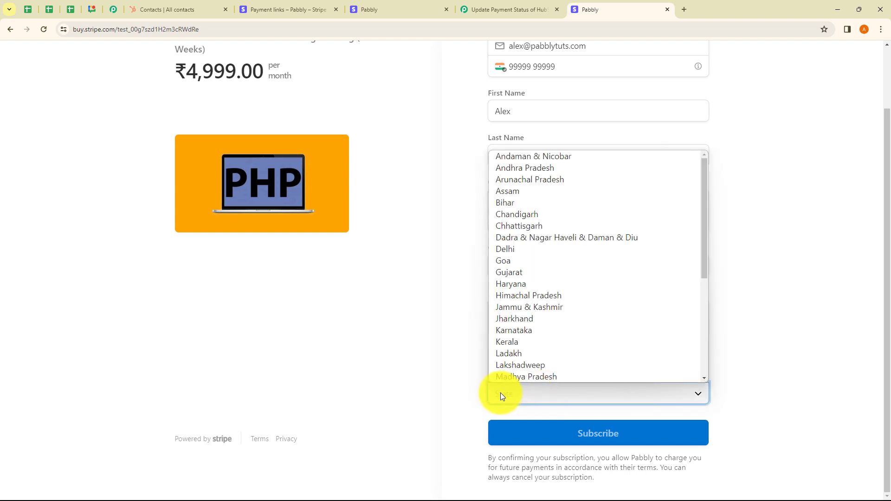
click(499, 378)
click(603, 444)
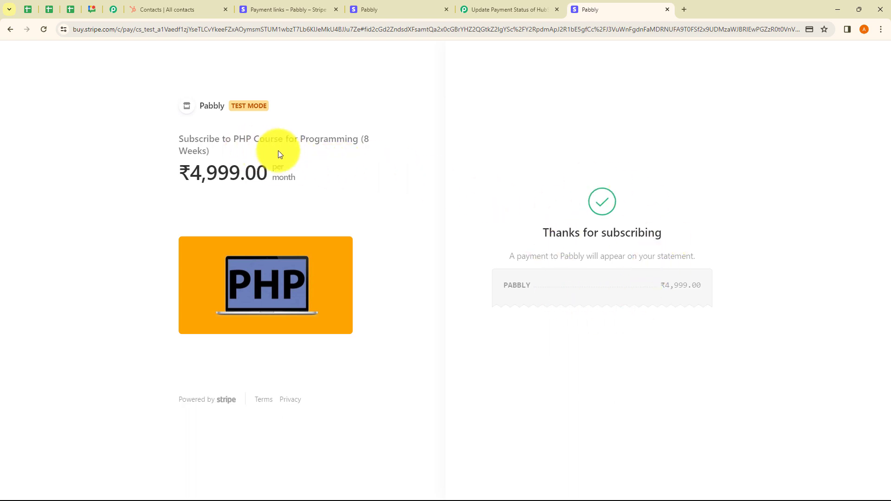
Step: Switch to HubSpot, open all properties of the second contact and check its Payment Status
click(170, 11)
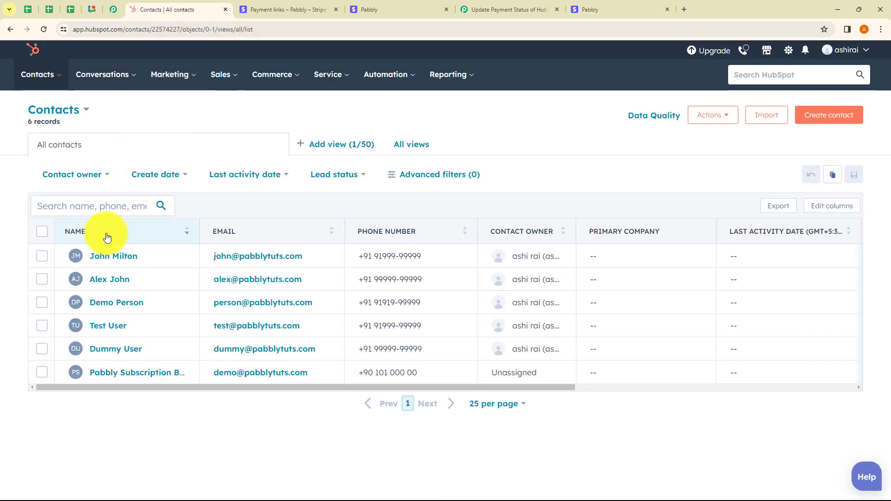
click(103, 280)
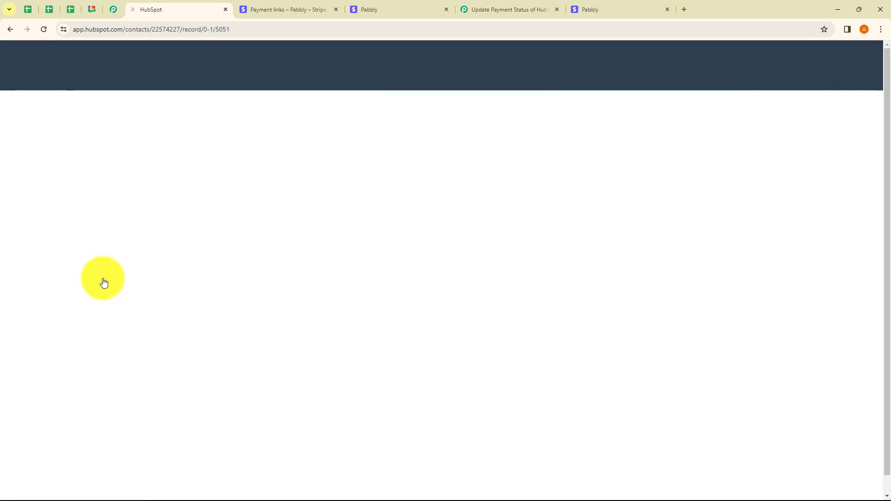
scroll(74, 338, down, 5)
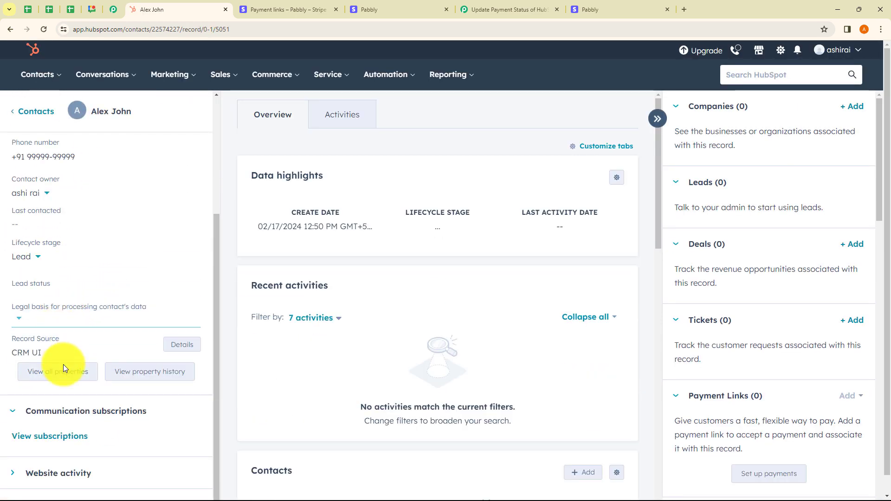
click(58, 354)
scroll(345, 333, down, 2)
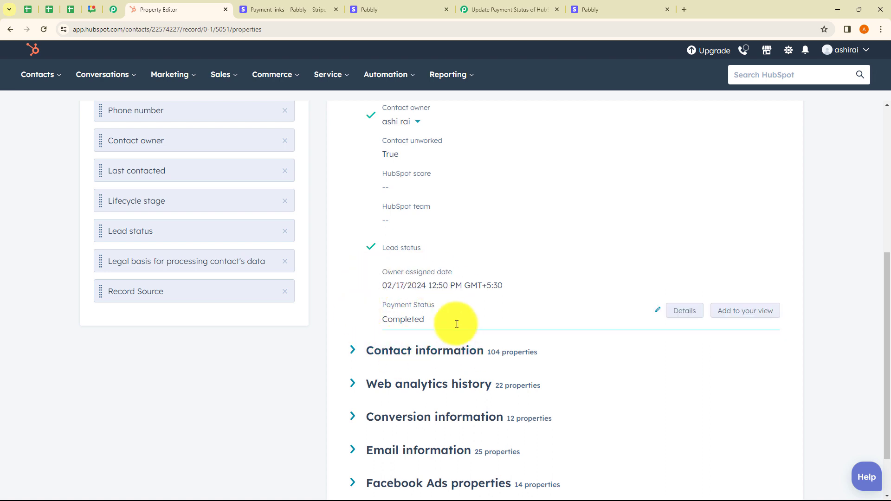
Step: Switch to Pabbly Connect, bring up the workflow's share link, highlight it and close the sharing dialog
click(506, 8)
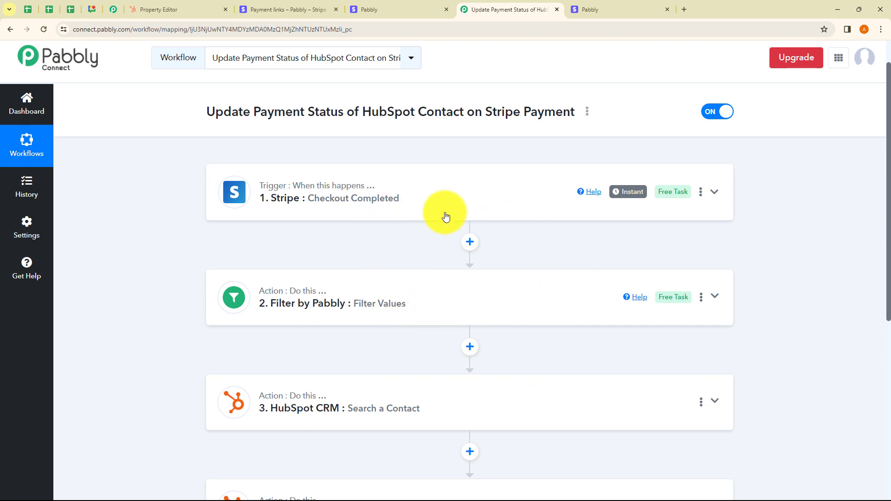
click(587, 112)
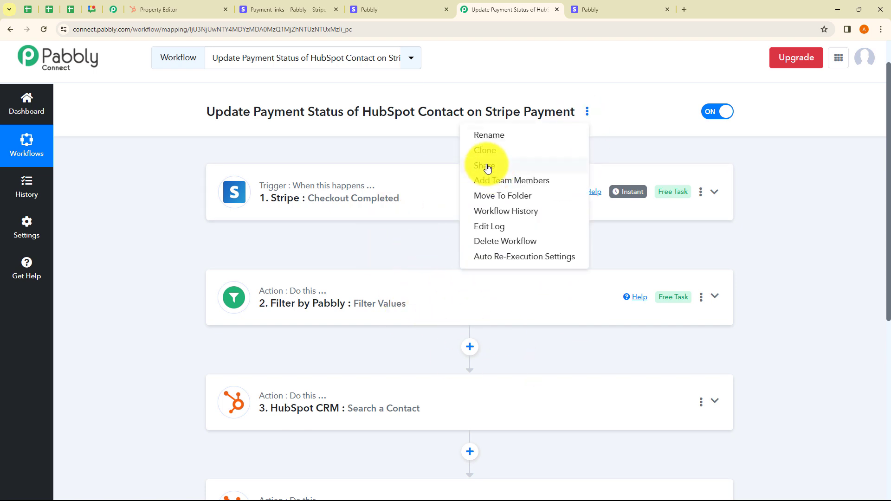
click(483, 165)
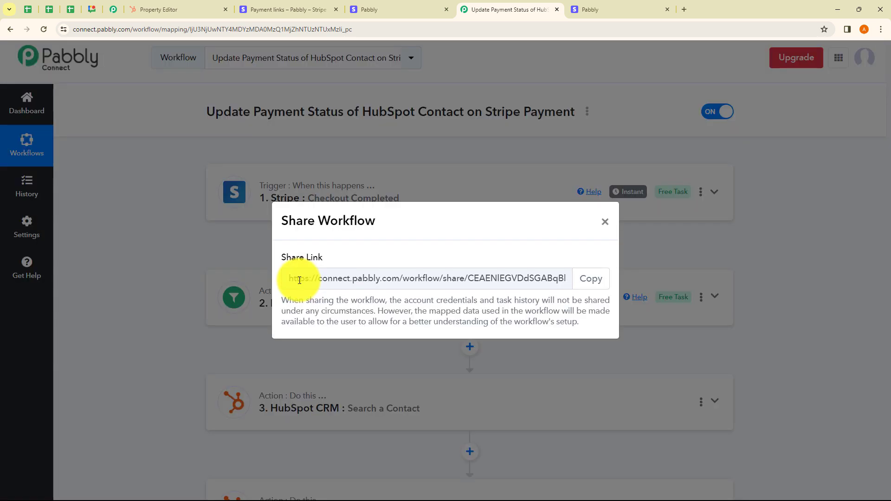
drag(297, 278, 614, 277)
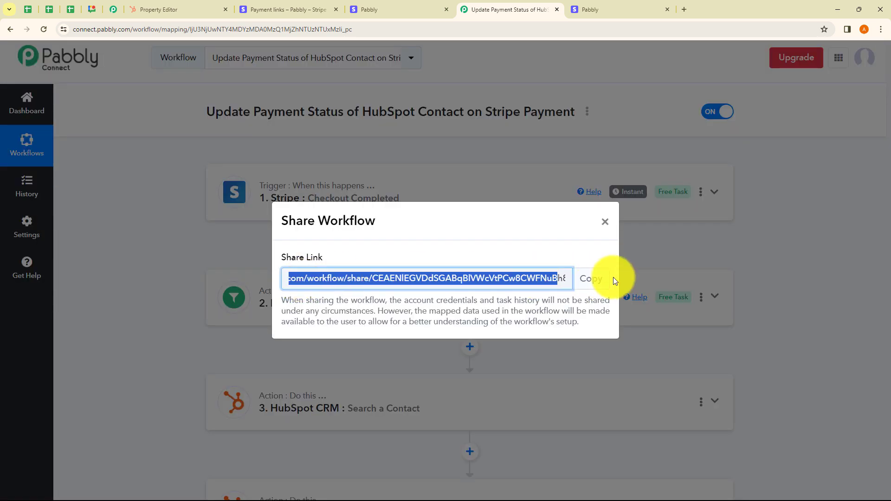
click(605, 222)
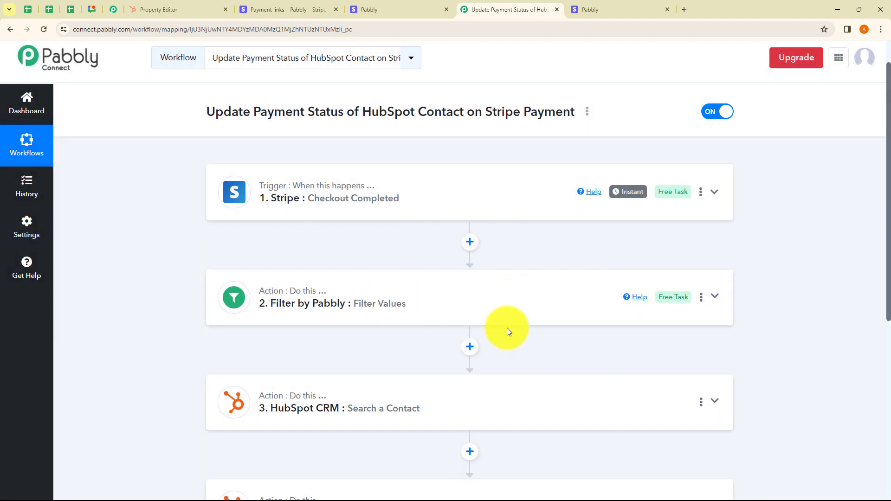